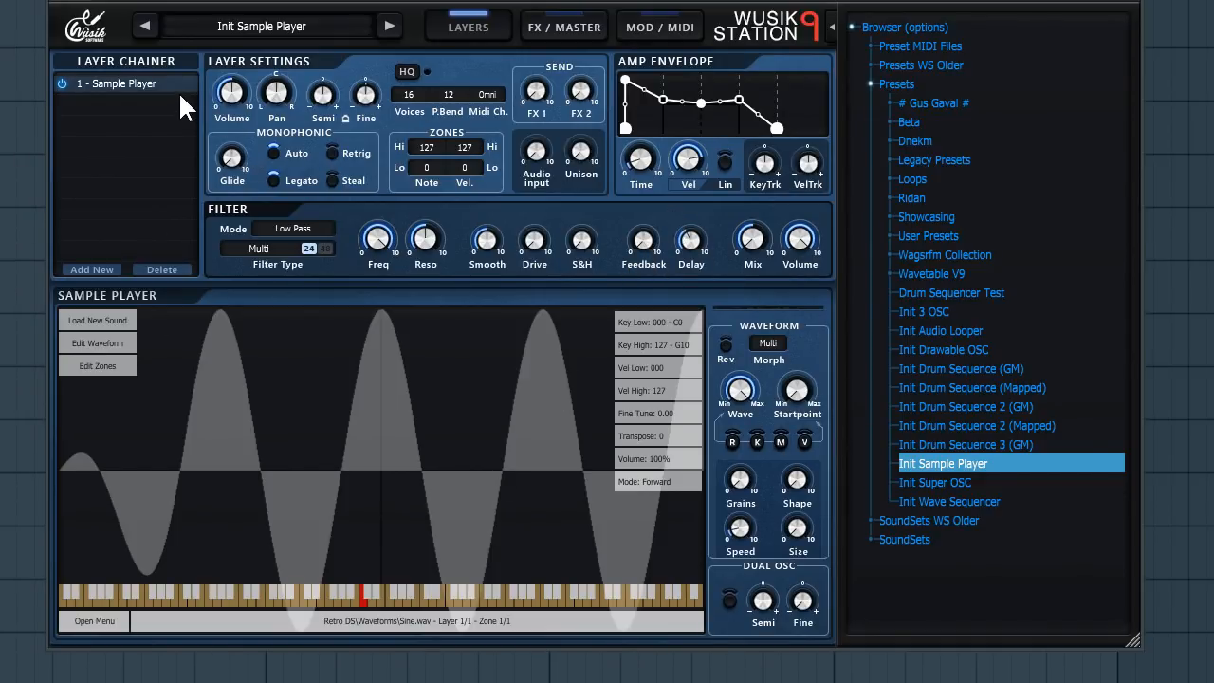
{"action": "left_click", "coordinate": [91, 36]}
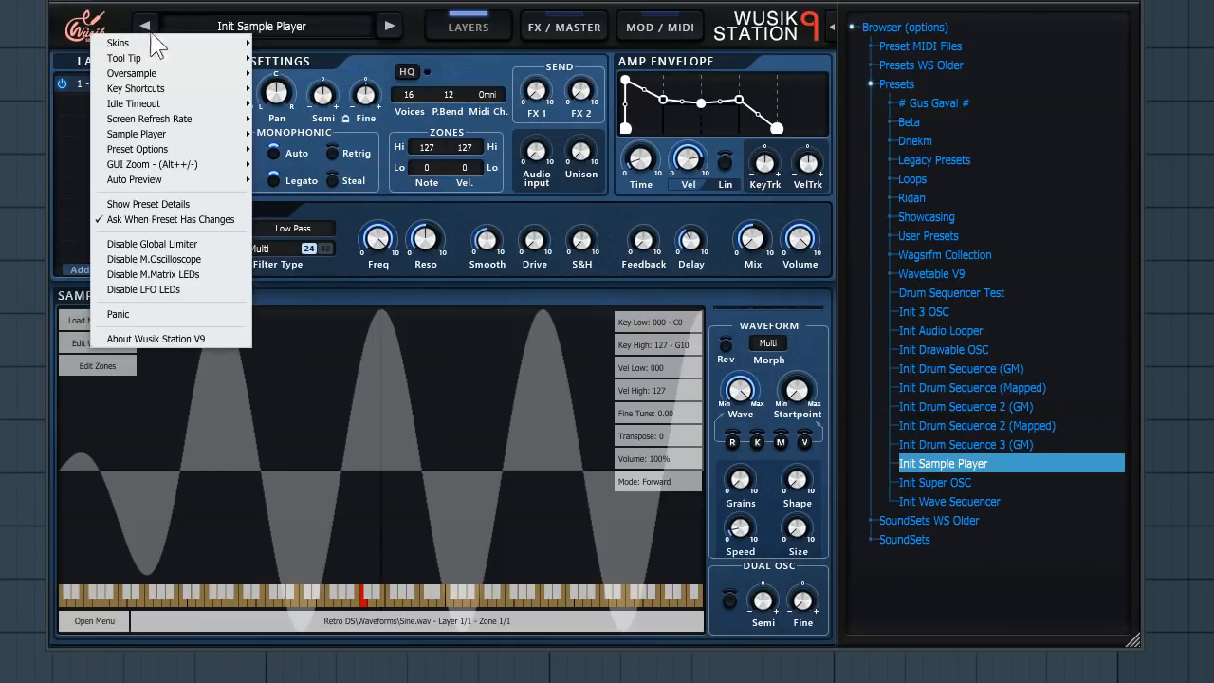
{"action": "mouse_move", "coordinate": [188, 42]}
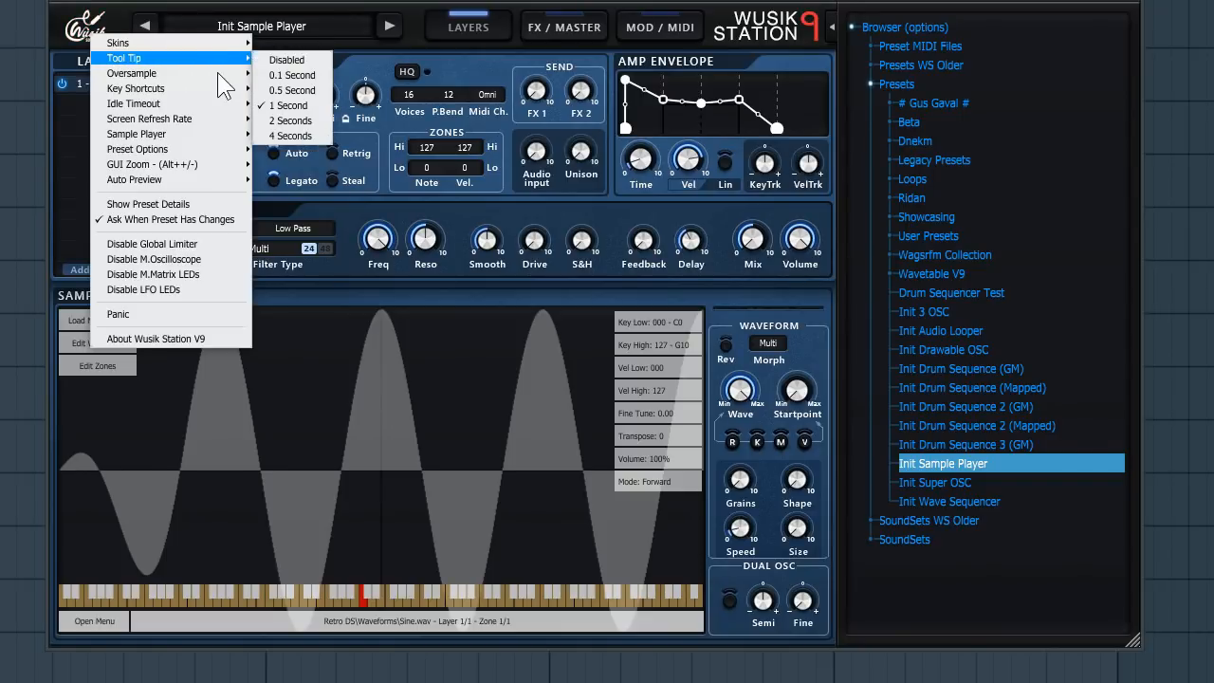
{"action": "mouse_move", "coordinate": [221, 76]}
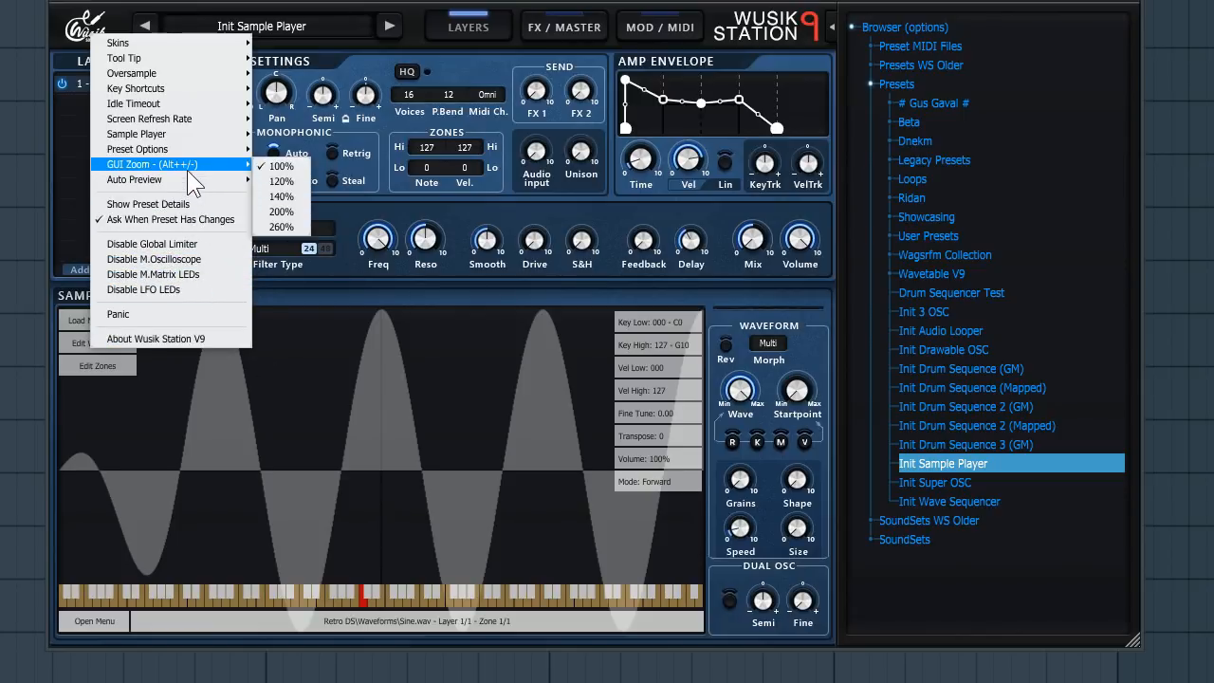
{"action": "mouse_move", "coordinate": [187, 155]}
{"action": "left_click", "coordinate": [380, 199]}
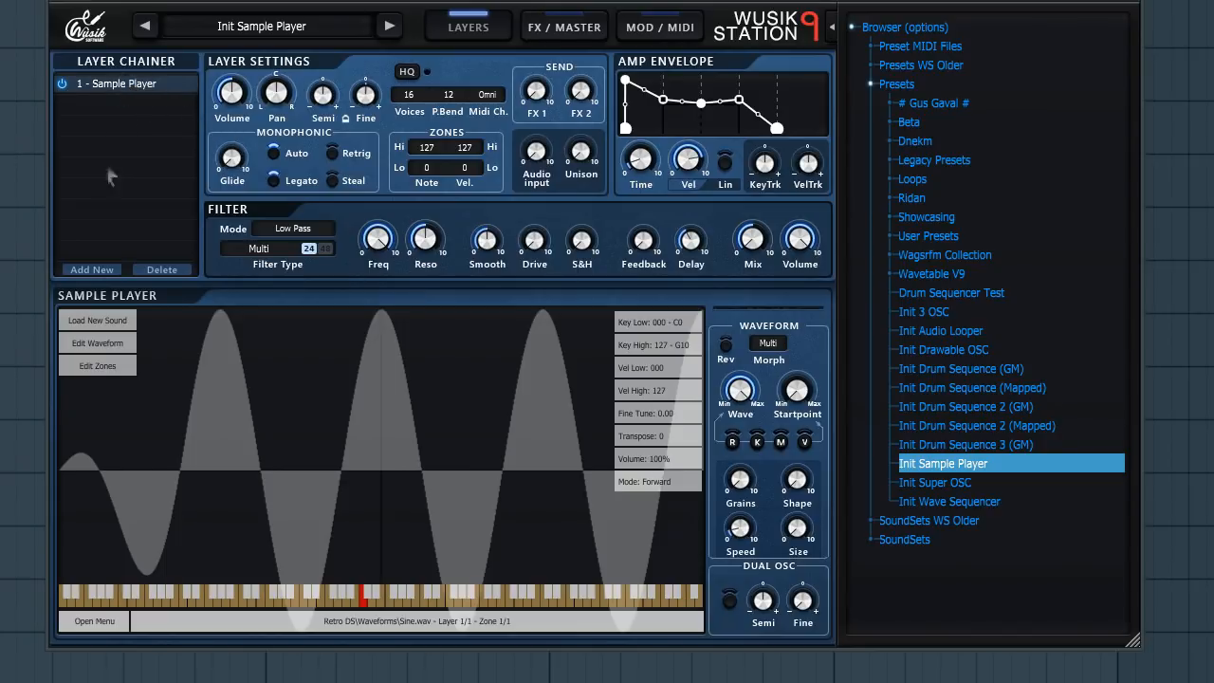
- Add a Wave Sequencer layer to the layer chain
{"action": "left_click", "coordinate": [102, 268]}
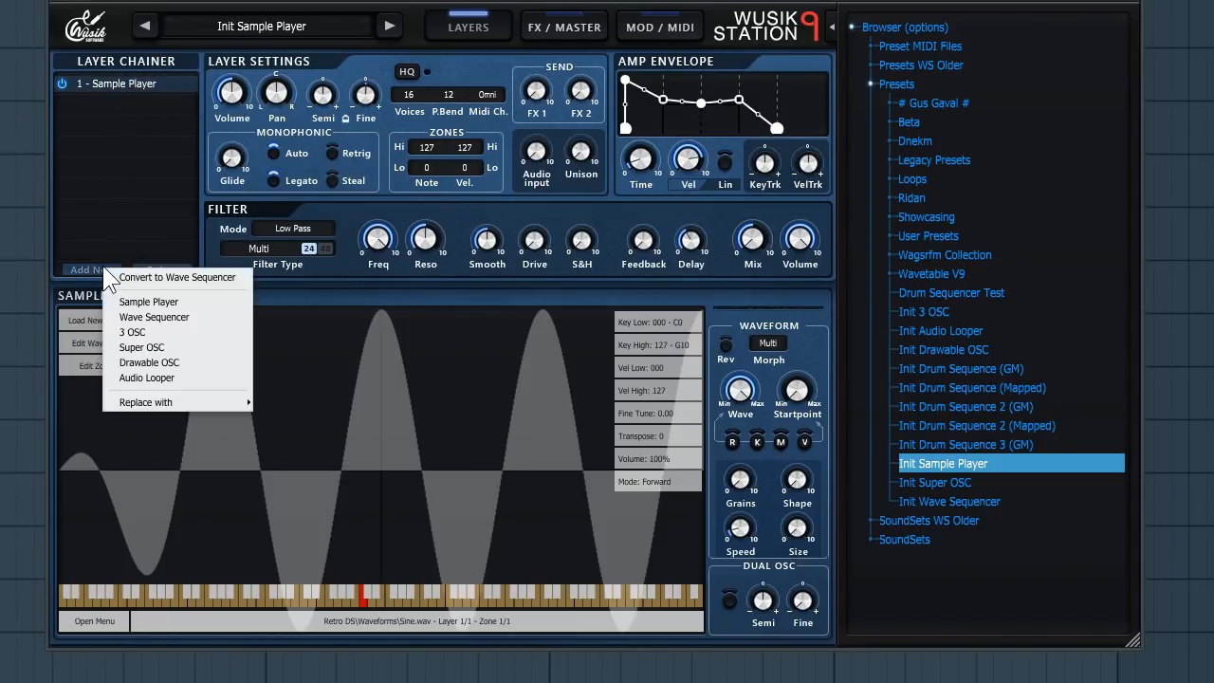
{"action": "left_click", "coordinate": [218, 315]}
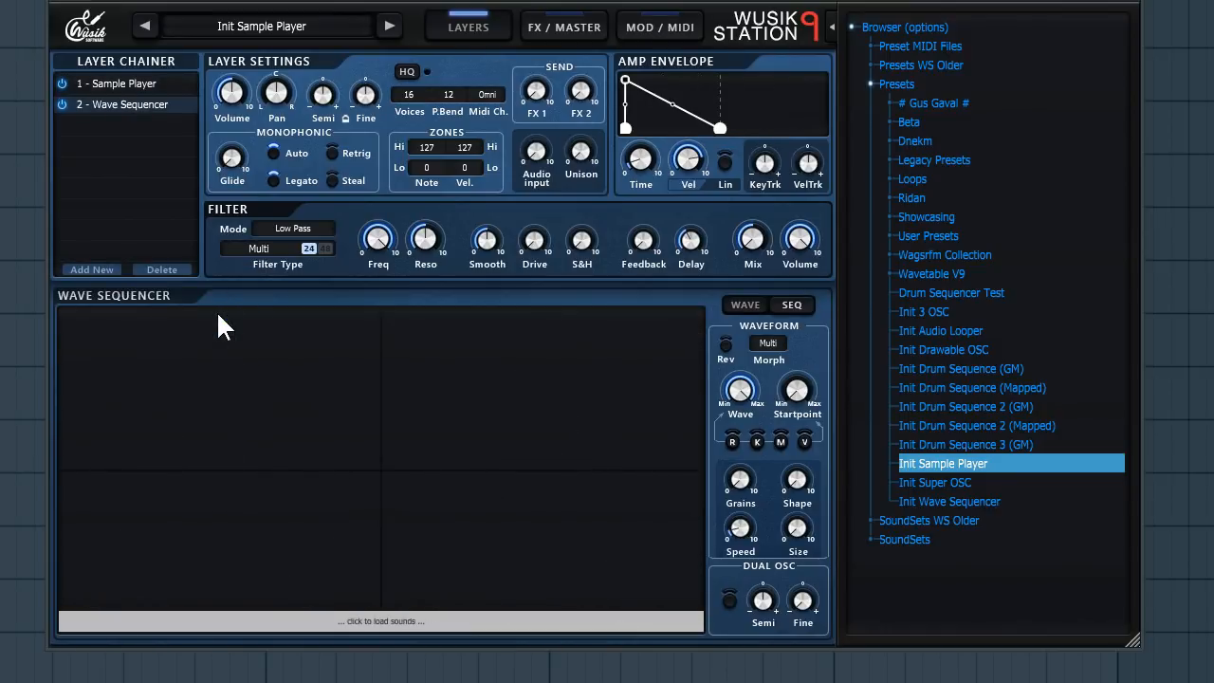
- Load the Init Wave Sequencer preset, discarding the current changes
{"action": "double_click", "coordinate": [949, 501]}
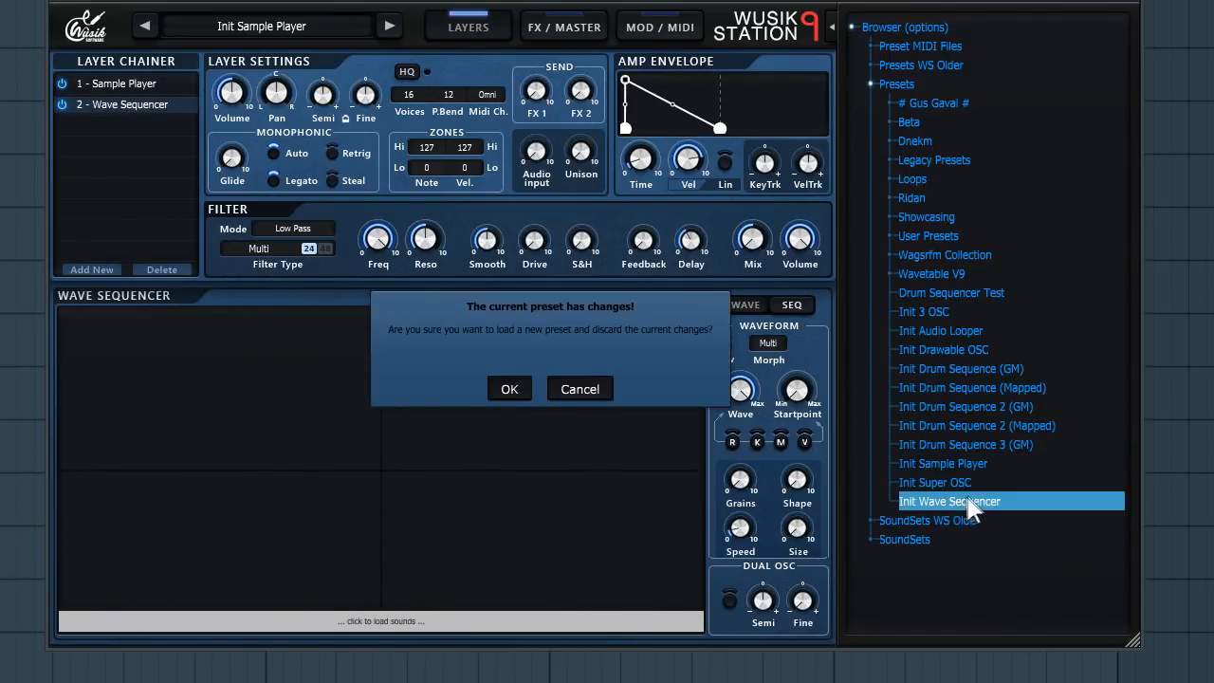
{"action": "left_click", "coordinate": [510, 389]}
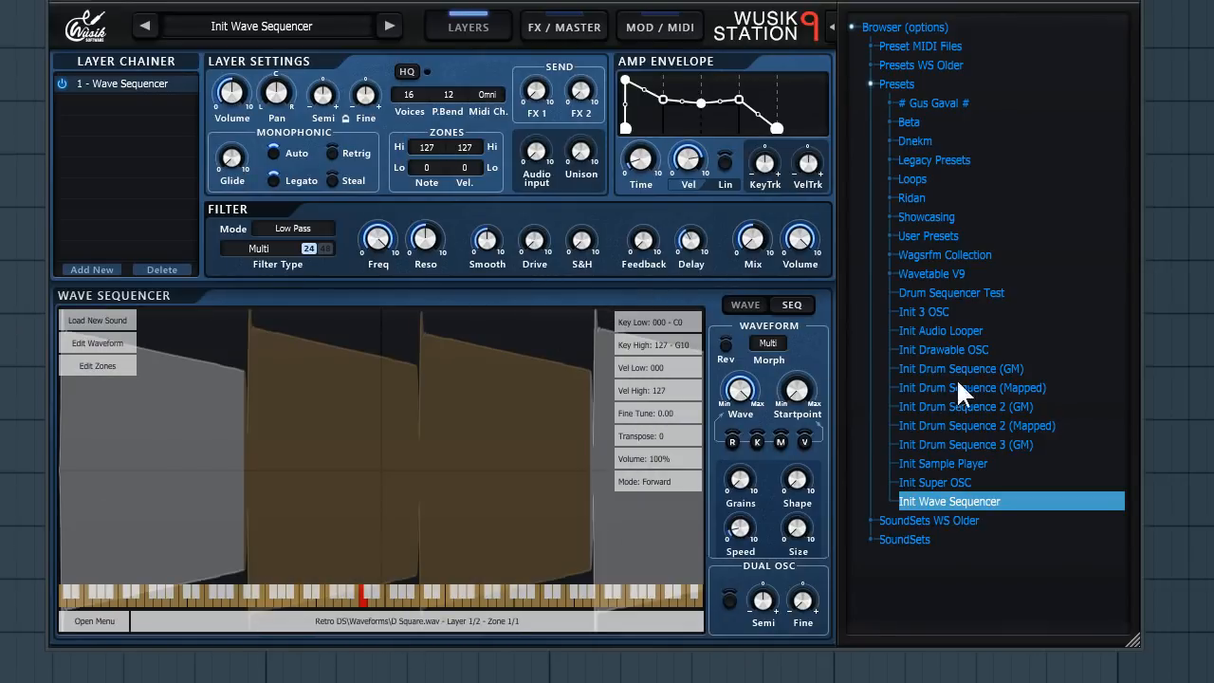
- Inspect the Wave Sequencer's sequencer steps, then return to its waveform view
{"action": "left_click", "coordinate": [802, 305]}
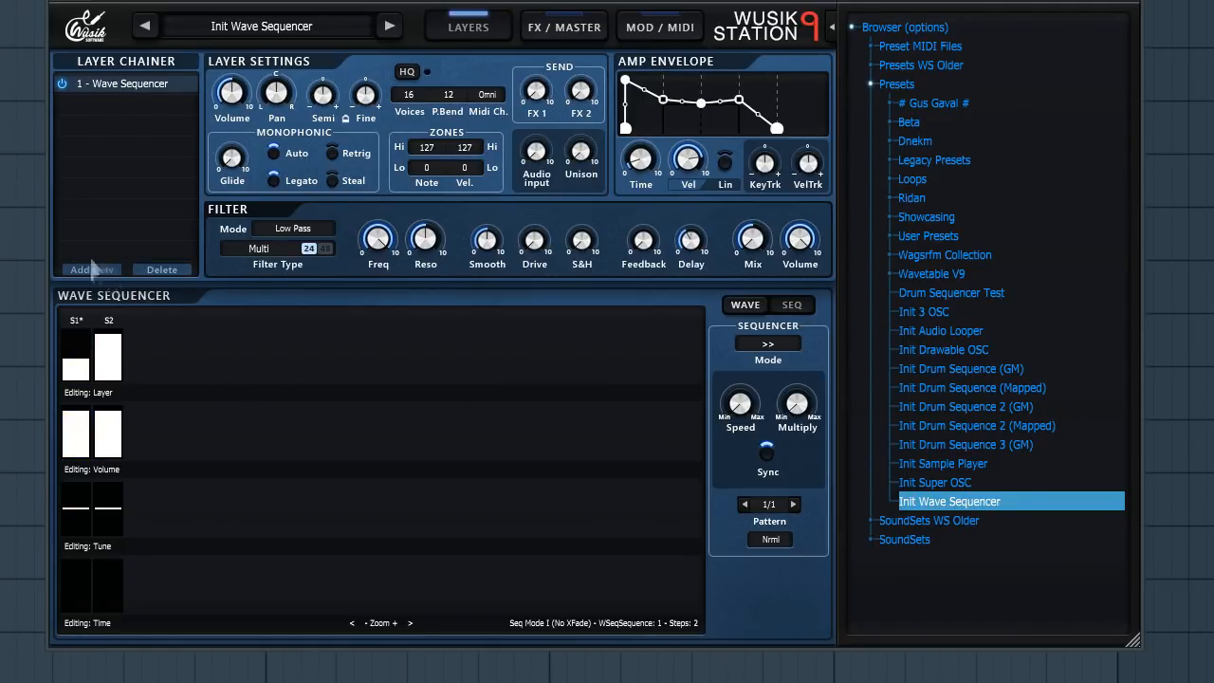
{"action": "left_click", "coordinate": [744, 305]}
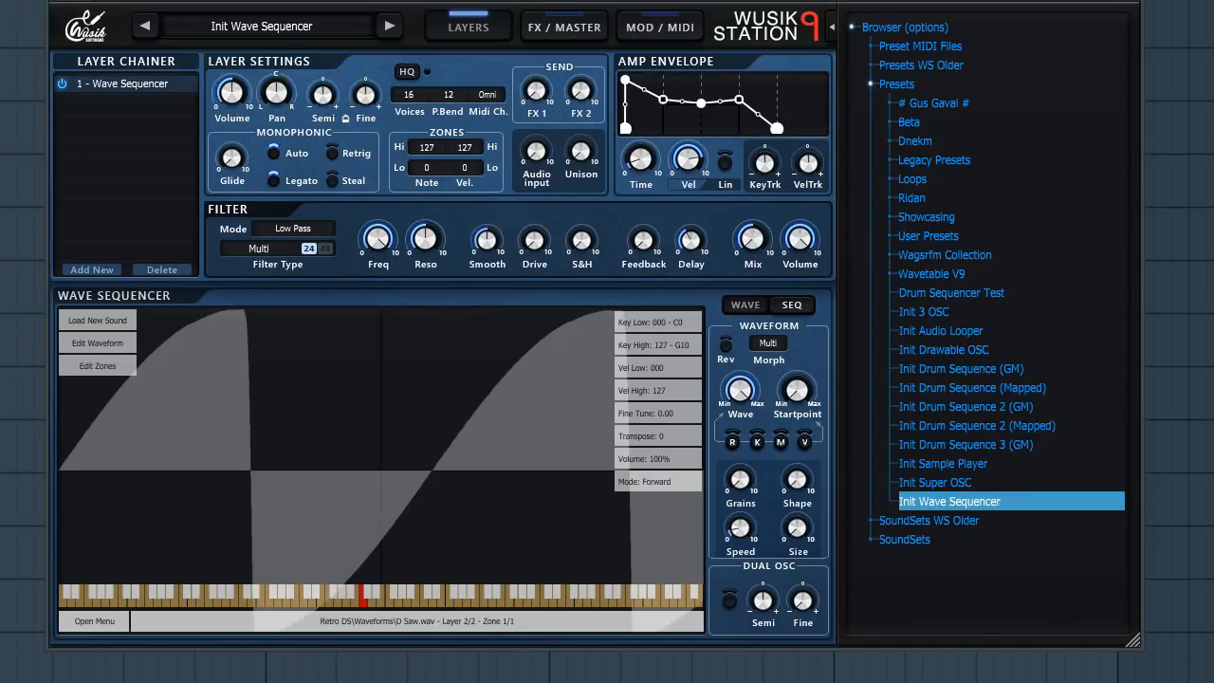
- Add 3 OSC, Super OSC and Drawable OSC layers to the layer chain
{"action": "left_click", "coordinate": [91, 269]}
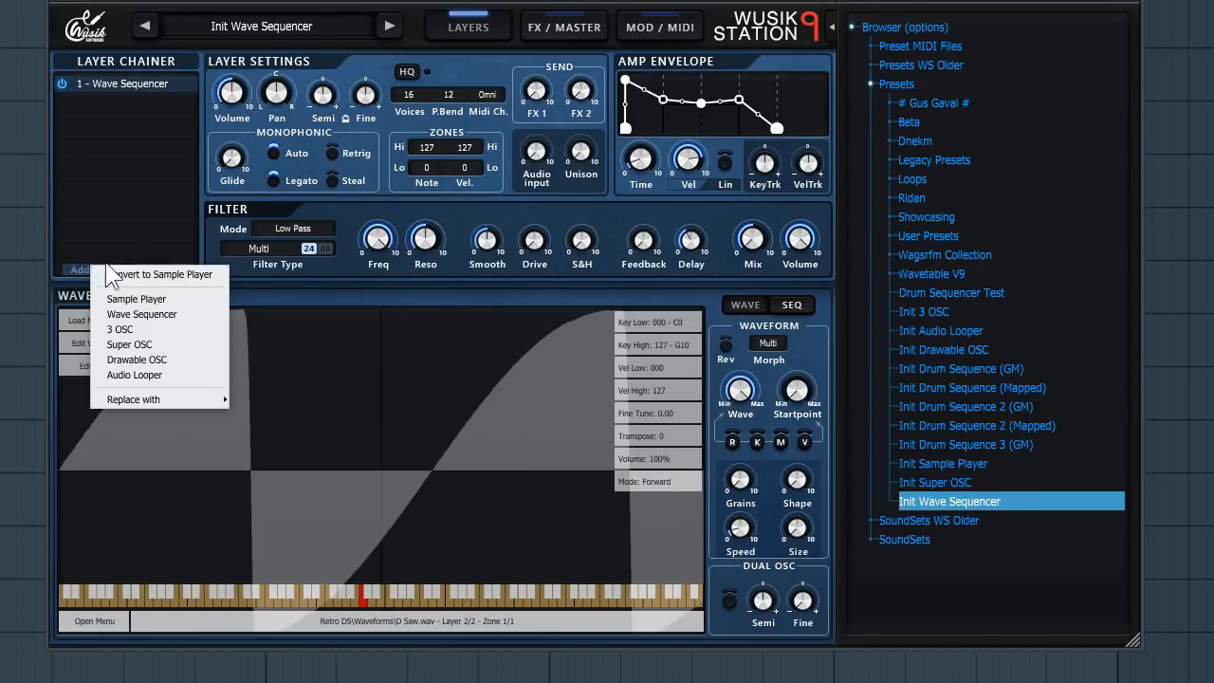
{"action": "left_click", "coordinate": [167, 329]}
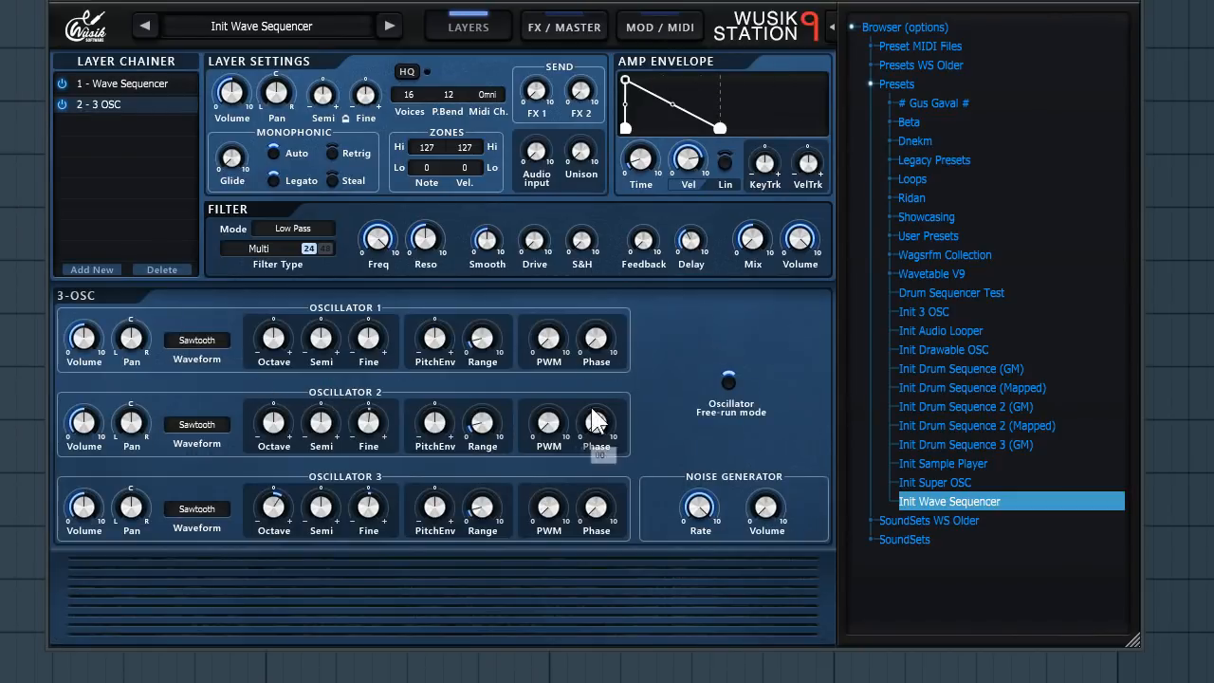
{"action": "left_click", "coordinate": [101, 269]}
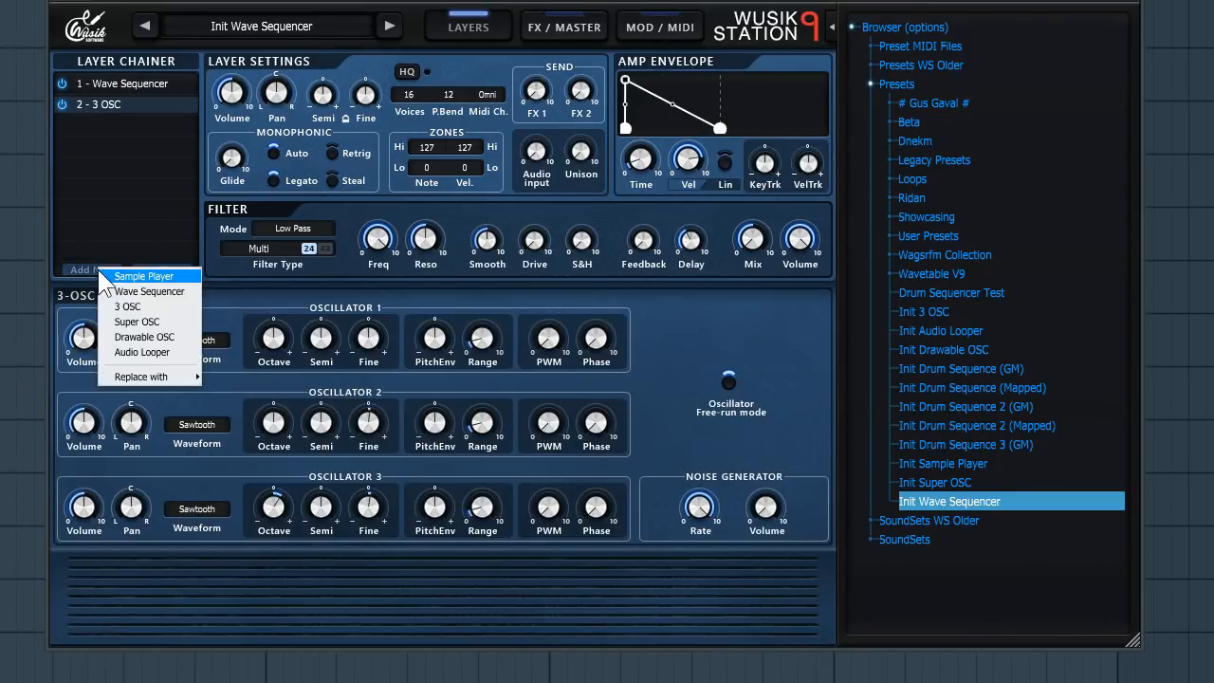
{"action": "left_click", "coordinate": [171, 327]}
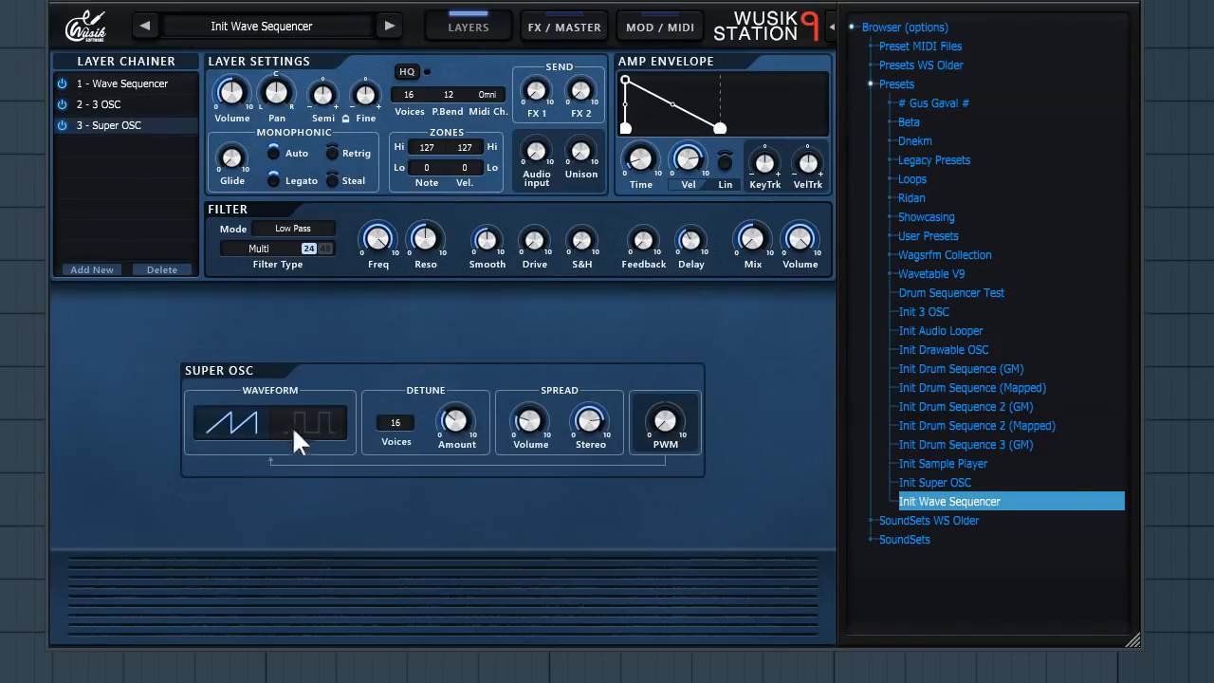
{"action": "left_click", "coordinate": [109, 269]}
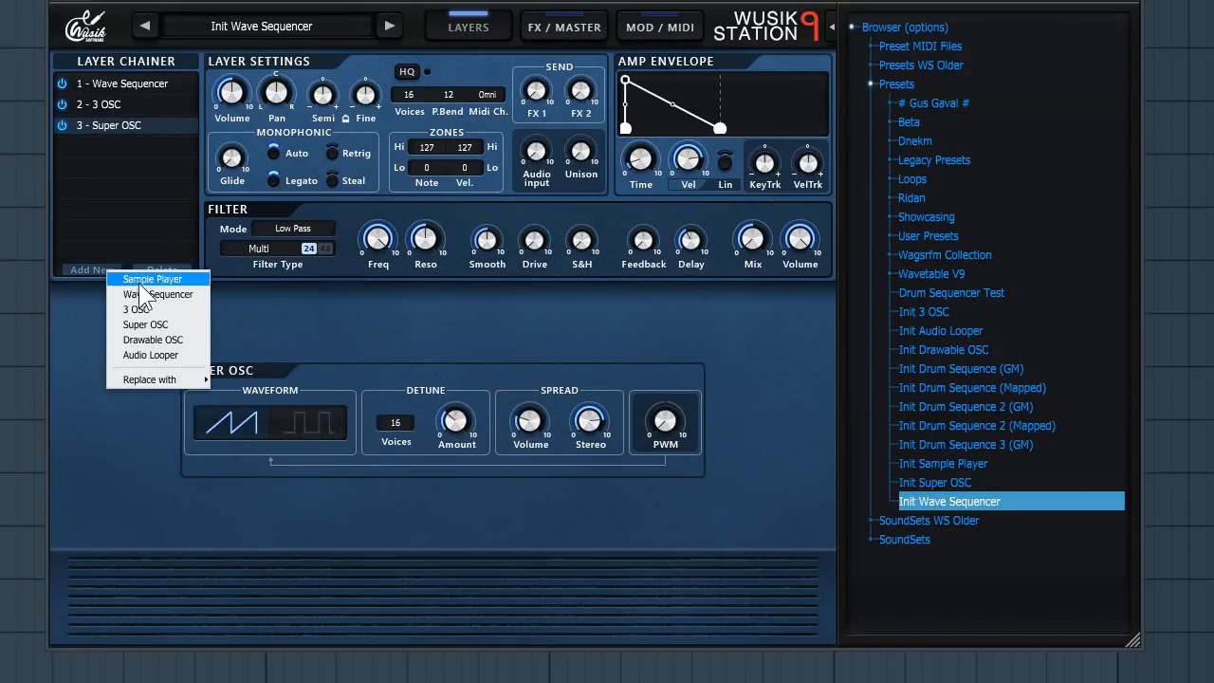
{"action": "left_click", "coordinate": [187, 341]}
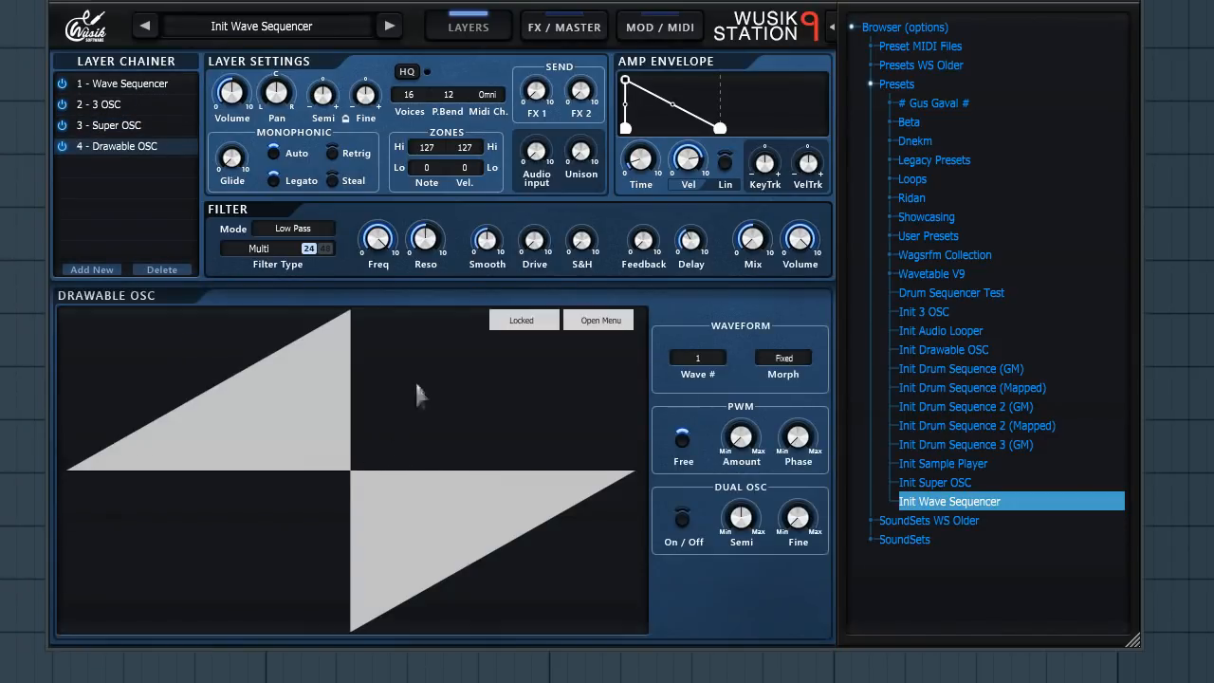
- Unlock the Drawable OSC waveform and draw a custom shape on wave 1
{"action": "left_click", "coordinate": [528, 323]}
{"action": "mouse_move", "coordinate": [198, 461]}
{"action": "left_mouse_down"}
{"action": "mouse_move", "coordinate": [336, 437]}
{"action": "mouse_move", "coordinate": [539, 529]}
{"action": "mouse_move", "coordinate": [609, 408]}
{"action": "mouse_move", "coordinate": [485, 411]}
{"action": "mouse_move", "coordinate": [256, 341]}
{"action": "mouse_move", "coordinate": [167, 332]}
{"action": "left_mouse_up"}
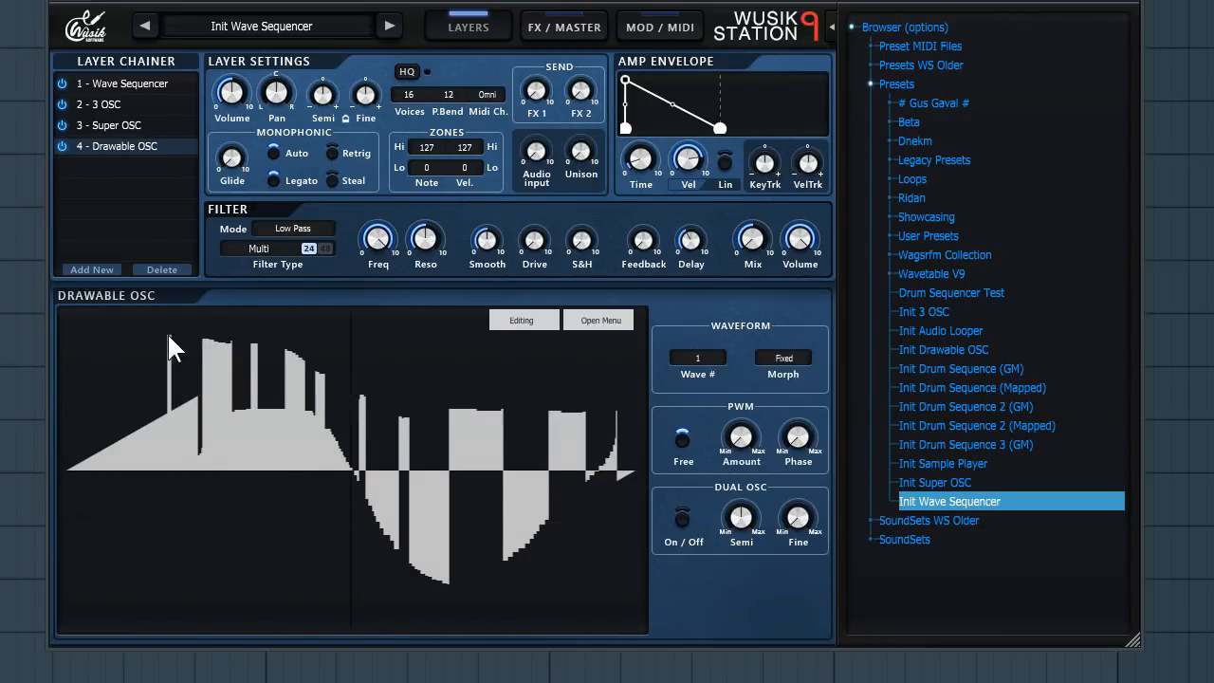
- Switch the Drawable OSC to Wave # 2 and draw a second custom waveform
{"action": "left_click", "coordinate": [616, 319]}
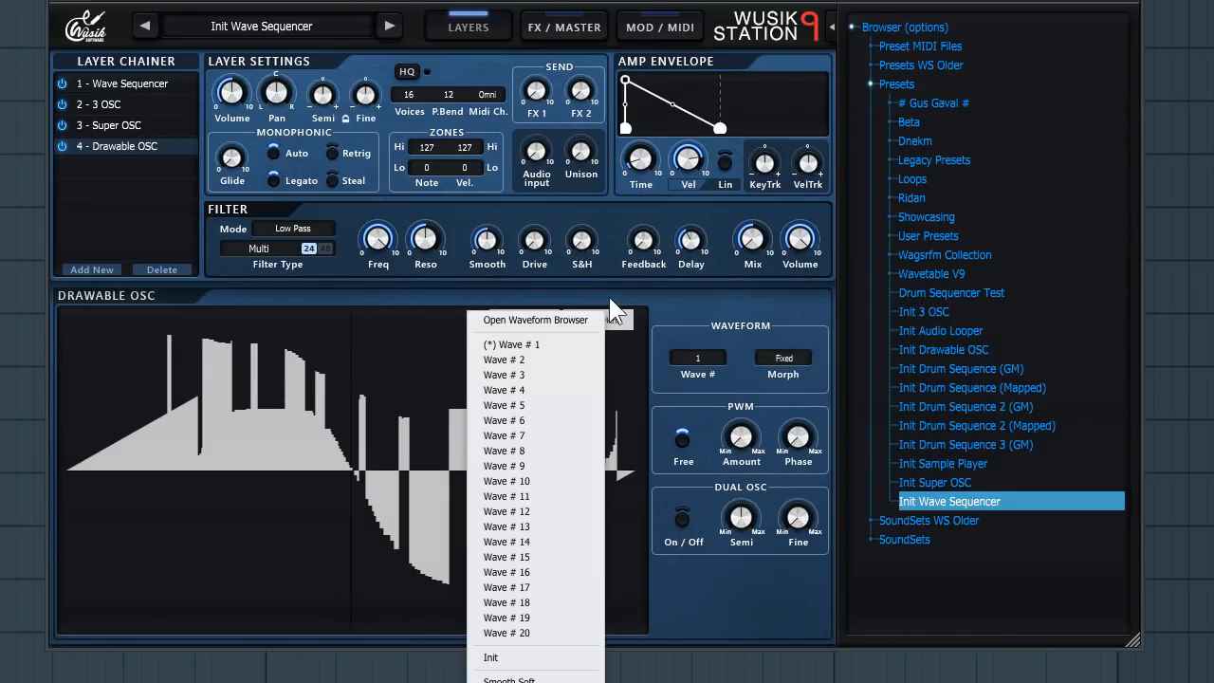
{"action": "left_click", "coordinate": [614, 319]}
{"action": "right_click", "coordinate": [490, 380]}
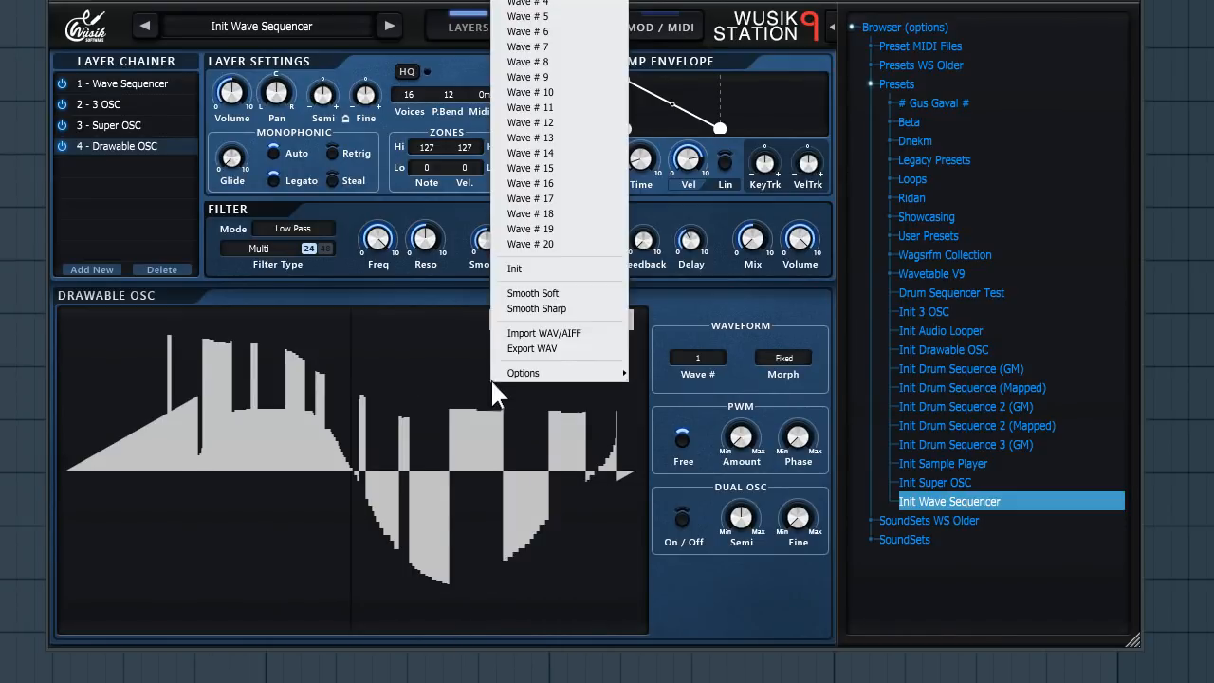
{"action": "right_click", "coordinate": [417, 520]}
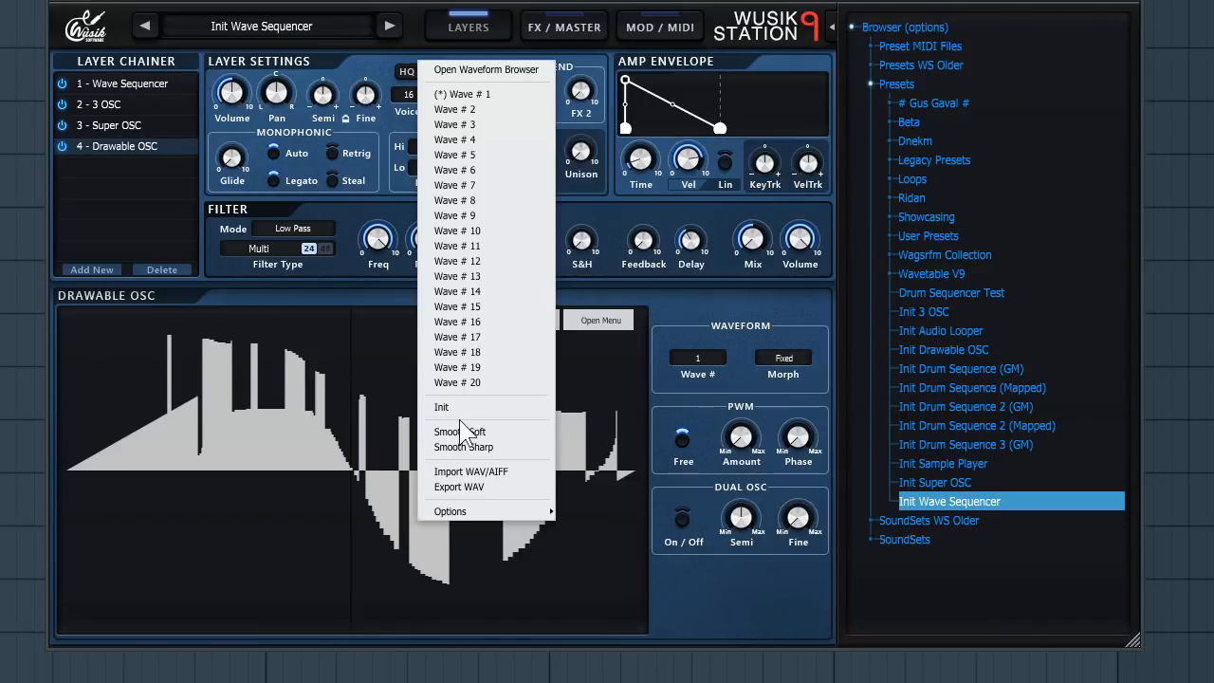
{"action": "left_click", "coordinate": [512, 111]}
{"action": "mouse_move", "coordinate": [177, 425]}
{"action": "left_mouse_down"}
{"action": "mouse_move", "coordinate": [241, 389]}
{"action": "mouse_move", "coordinate": [409, 416]}
{"action": "mouse_move", "coordinate": [542, 464]}
{"action": "mouse_move", "coordinate": [120, 360]}
{"action": "mouse_move", "coordinate": [209, 384]}
{"action": "left_mouse_up"}
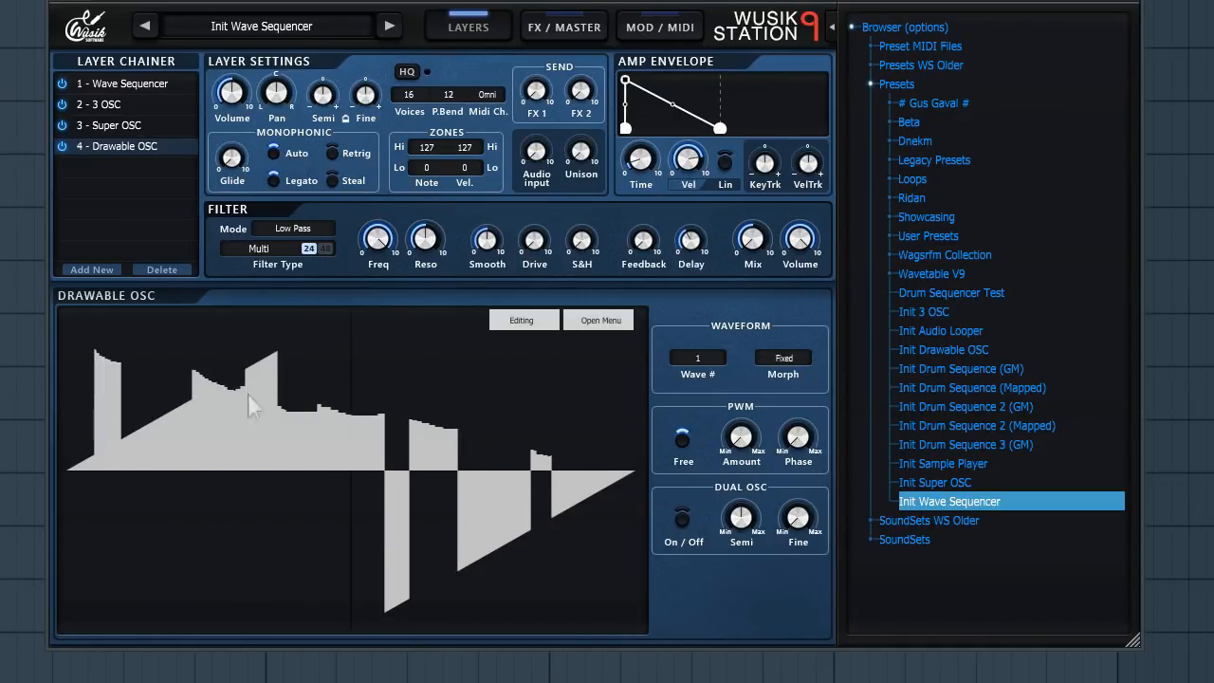
- Return to Wave # 1 and set the Drawable OSC morph mode to Fade
{"action": "right_click", "coordinate": [314, 404]}
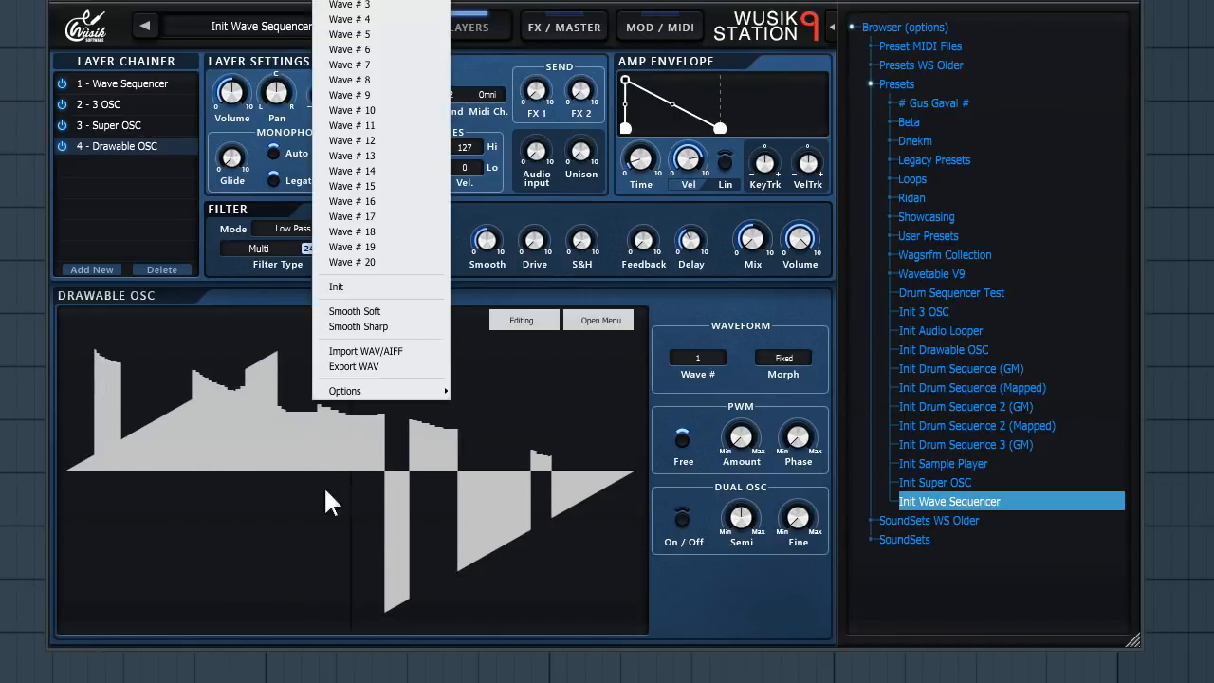
{"action": "right_click", "coordinate": [312, 568]}
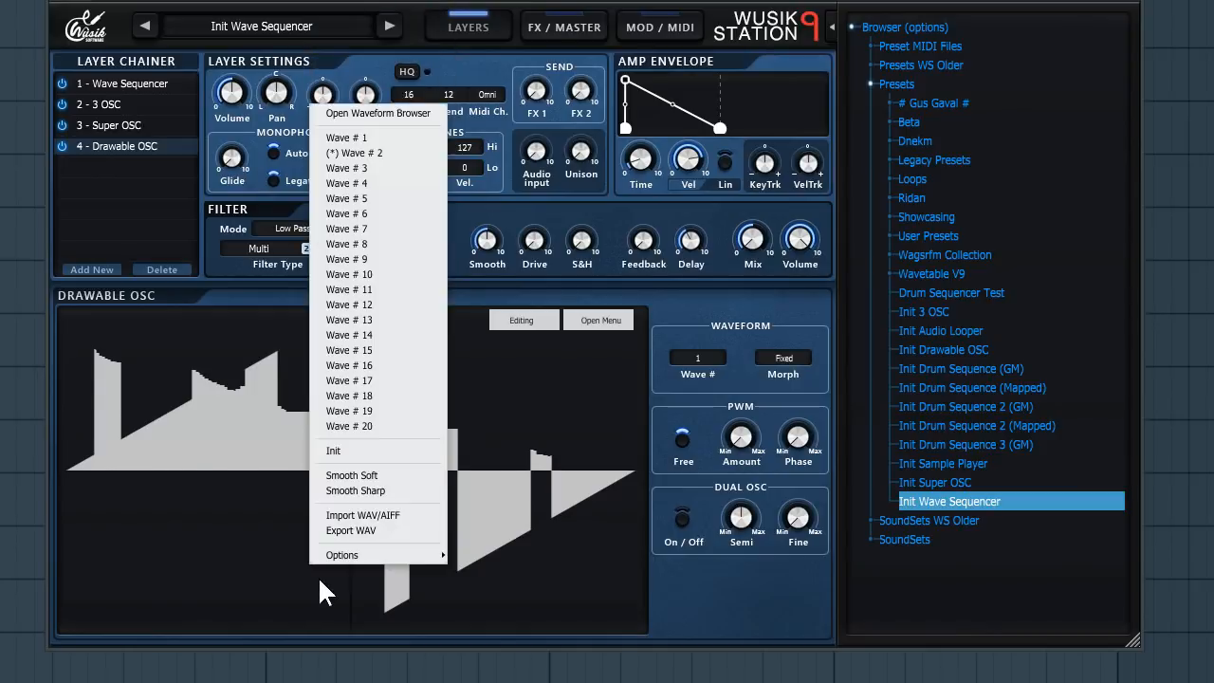
{"action": "left_click", "coordinate": [397, 136]}
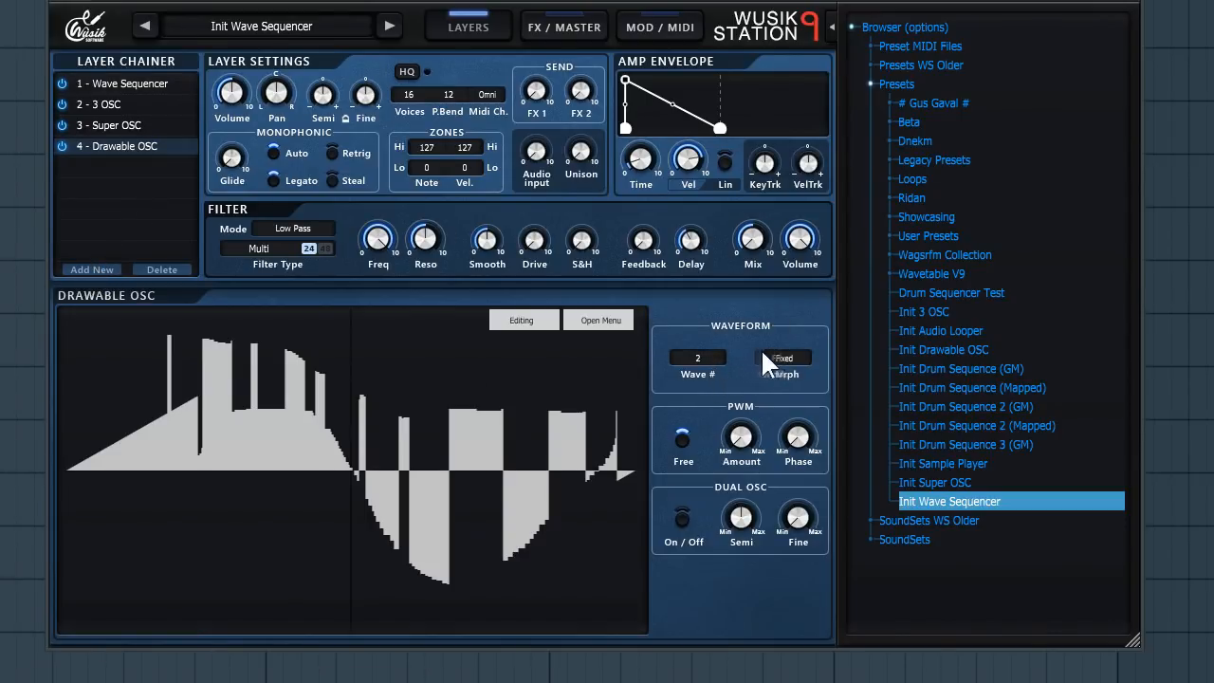
{"action": "left_click", "coordinate": [787, 357]}
{"action": "left_click", "coordinate": [766, 378]}
- Add an Audio Looper layer to the layer chain
{"action": "left_click", "coordinate": [98, 264]}
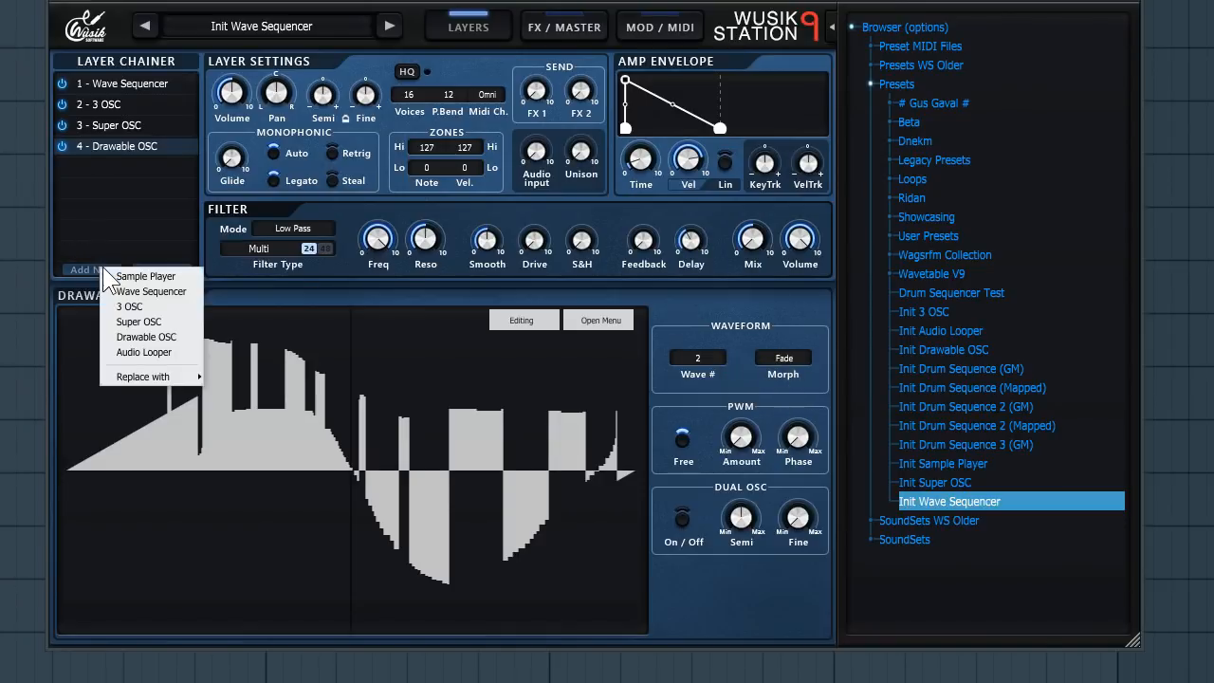
{"action": "left_click", "coordinate": [179, 353]}
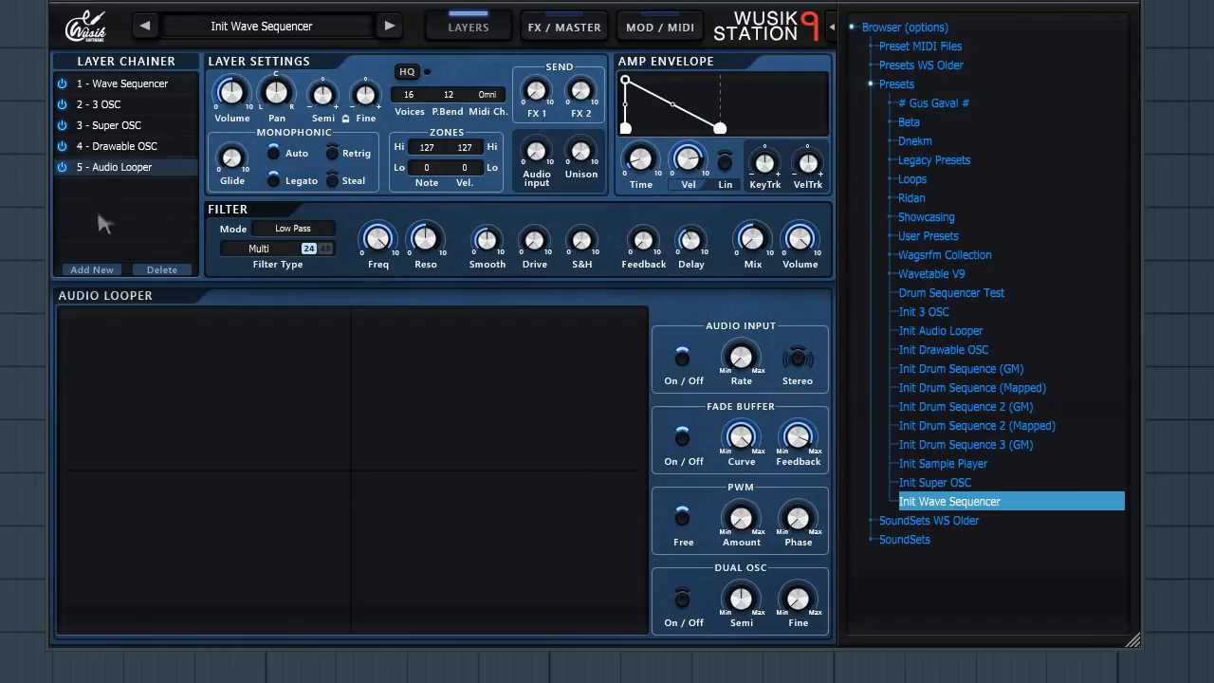
{"action": "left_click", "coordinate": [111, 270]}
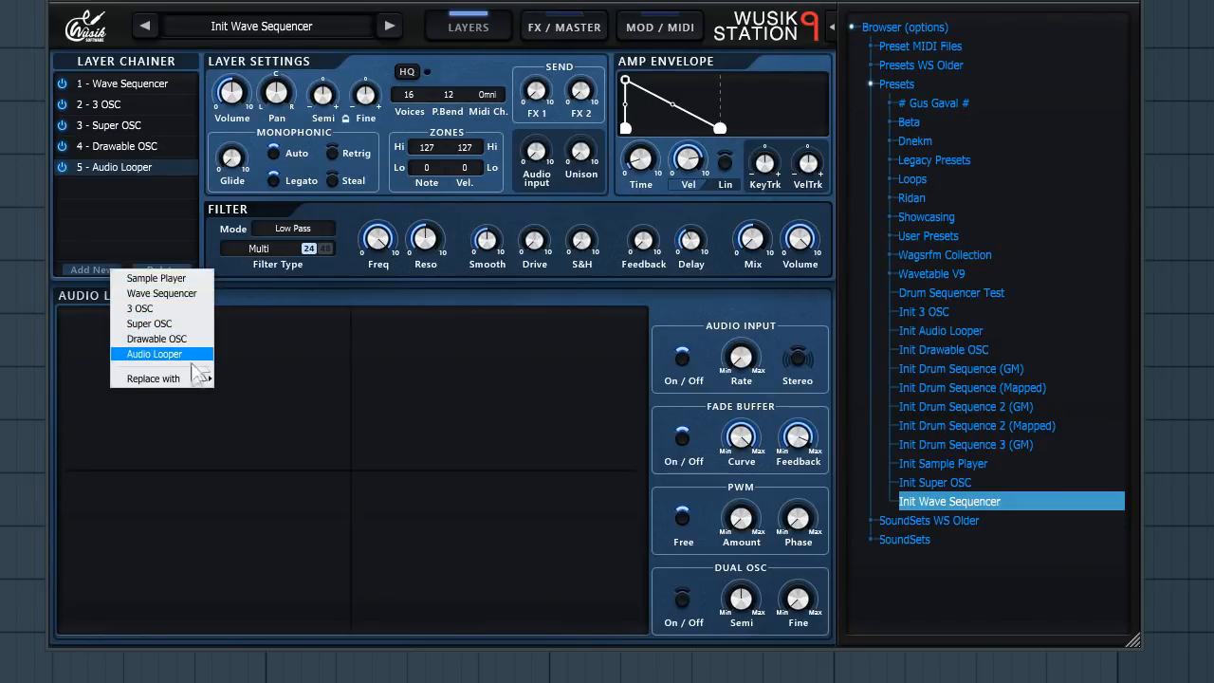
{"action": "left_click", "coordinate": [358, 218]}
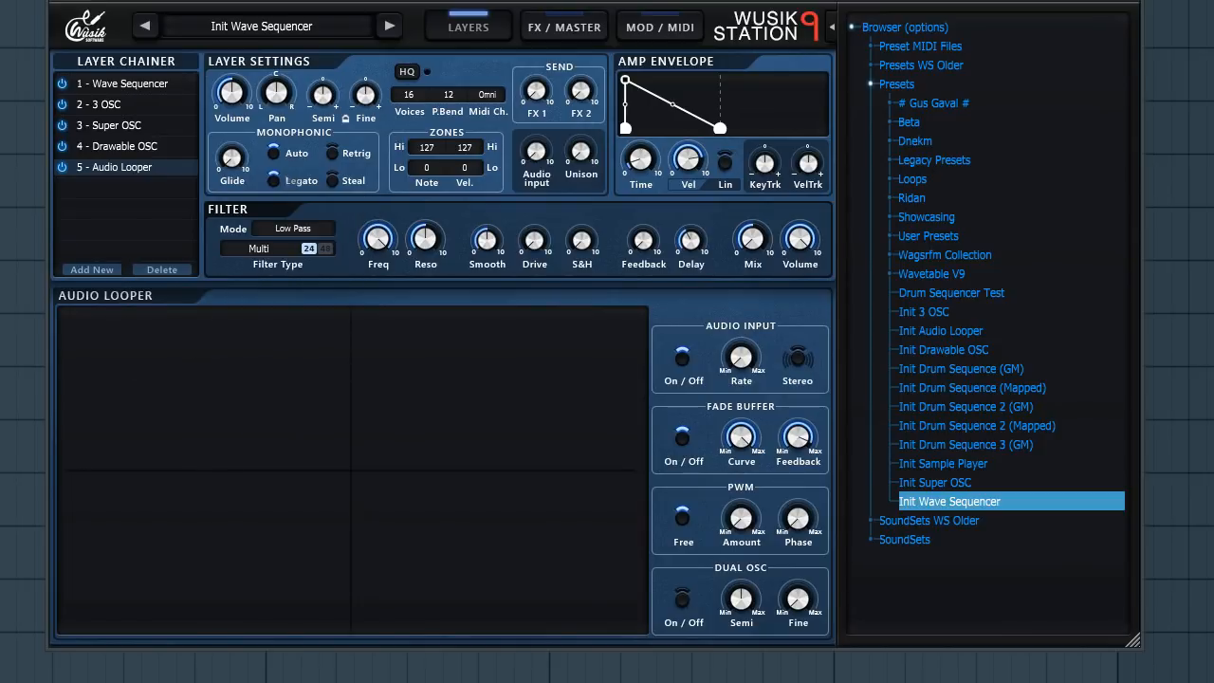
- Select the Wave Sequencer layer and examine its layer context menu options
{"action": "left_click", "coordinate": [127, 81]}
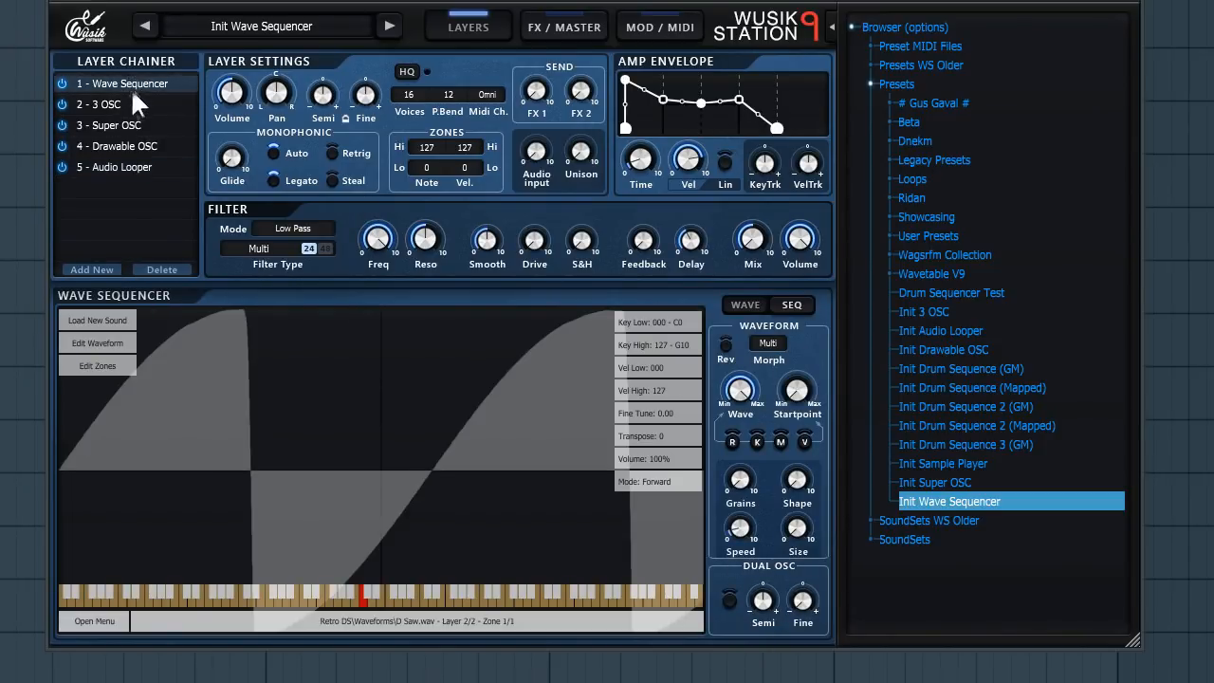
{"action": "right_click", "coordinate": [144, 81]}
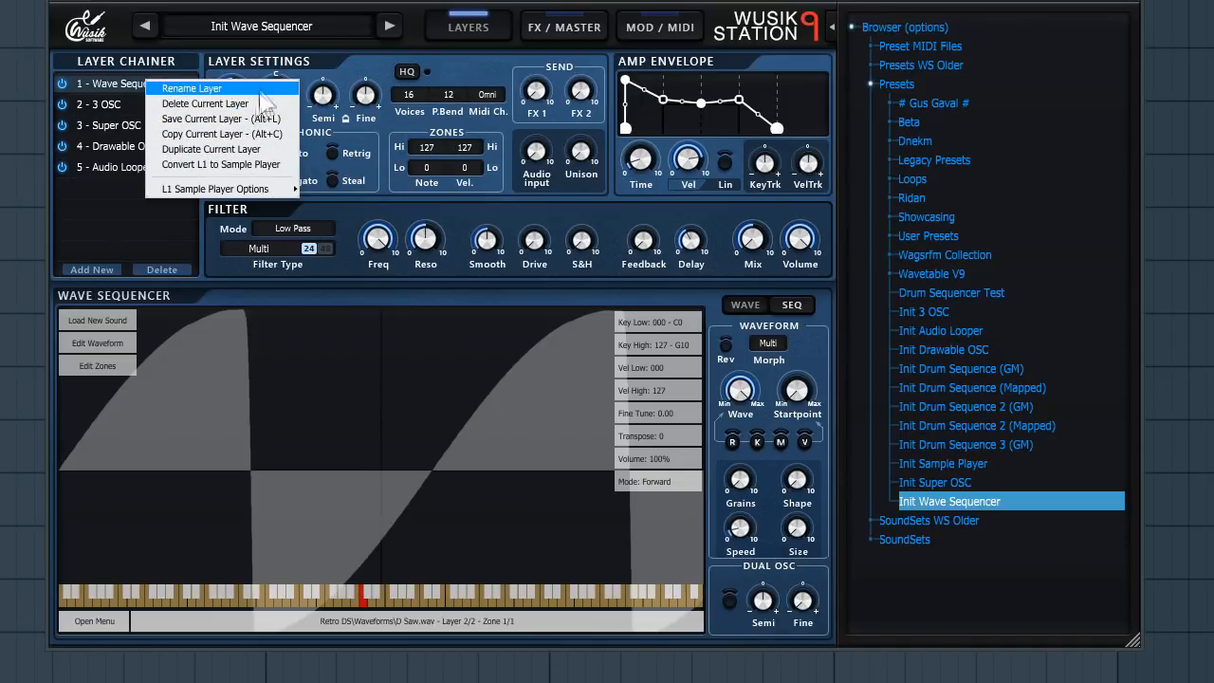
{"action": "mouse_move", "coordinate": [260, 189]}
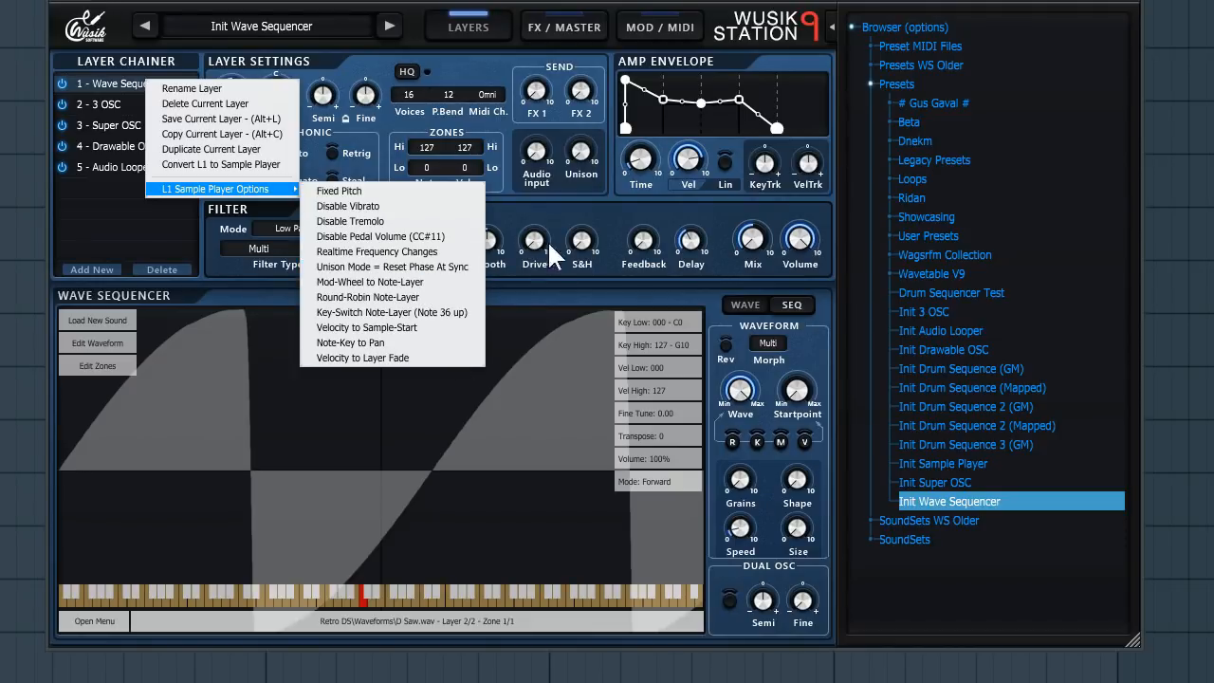
{"action": "left_click", "coordinate": [688, 318]}
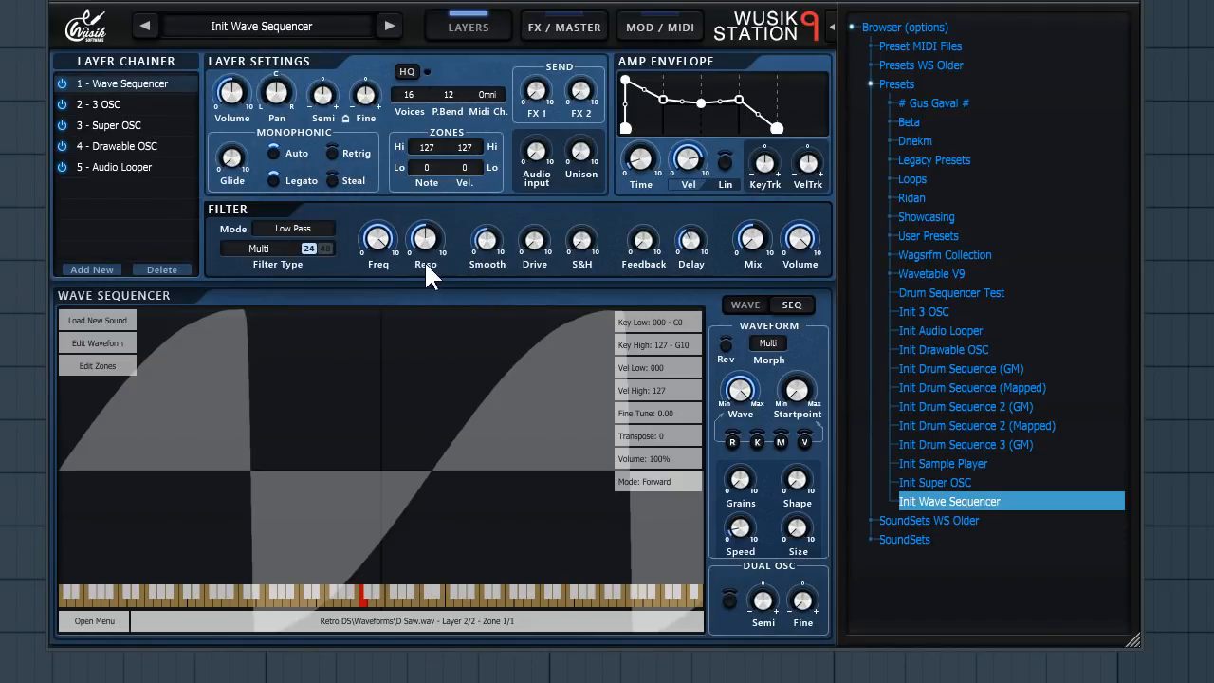
- Rename the Wave Sequencer layer to My First Synth
{"action": "left_click_drag", "start_coordinate": [474, 235], "coordinate": [474, 228]}
{"action": "right_click", "coordinate": [147, 85]}
{"action": "left_click", "coordinate": [175, 93]}
{"action": "type", "text": "My "}
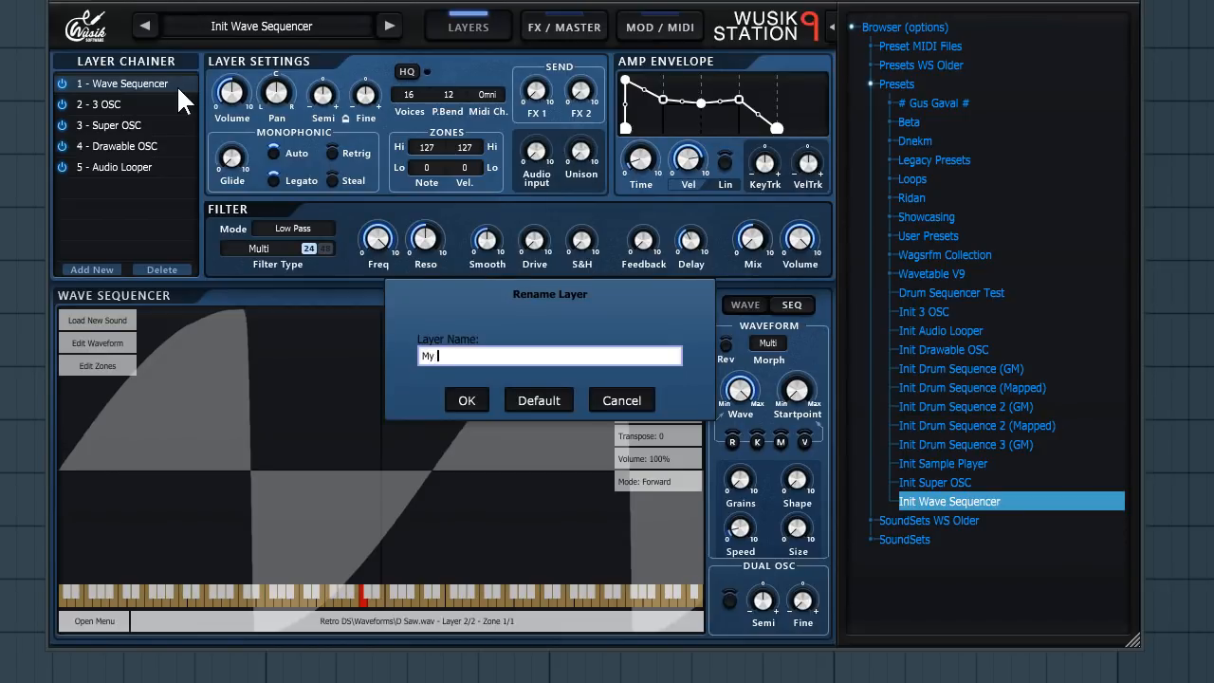
{"action": "type", "text": "First Synth"}
{"action": "key", "text": "Return"}
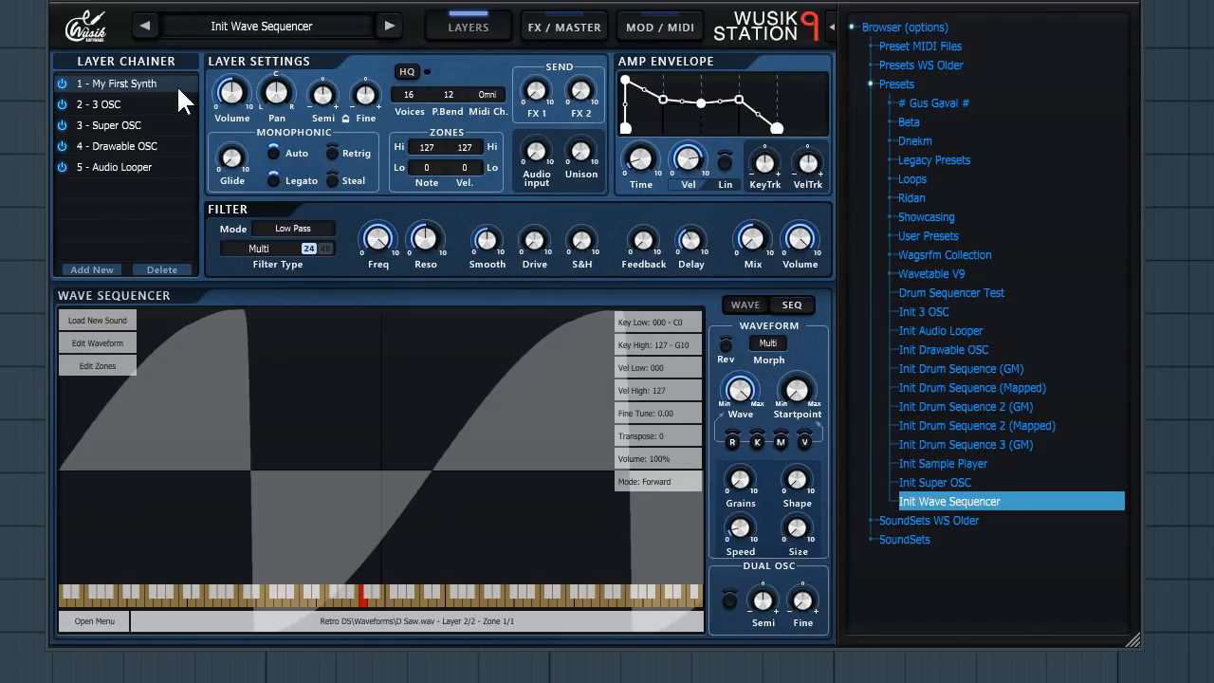
- Delete the 3 OSC layer from the layer chain
{"action": "left_click", "coordinate": [142, 102]}
{"action": "right_click", "coordinate": [143, 104]}
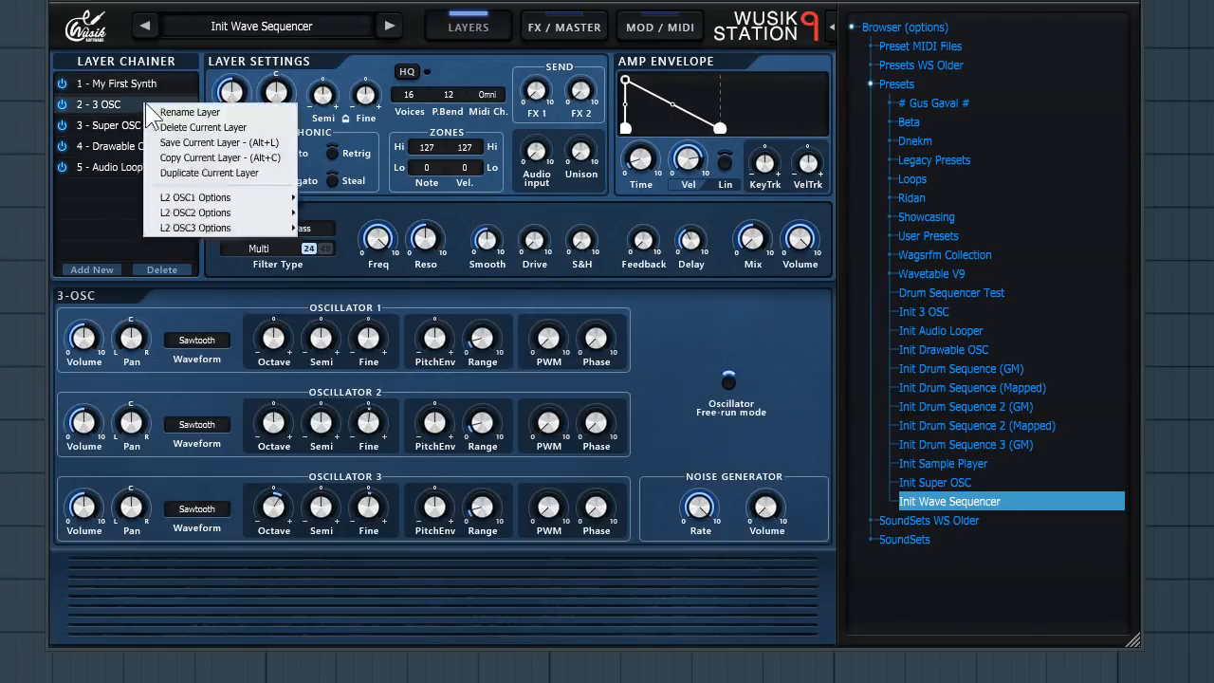
{"action": "left_click", "coordinate": [283, 127]}
{"action": "key", "text": "Return"}
- Delete the My First Synth layer from the layer chain
{"action": "right_click", "coordinate": [162, 110]}
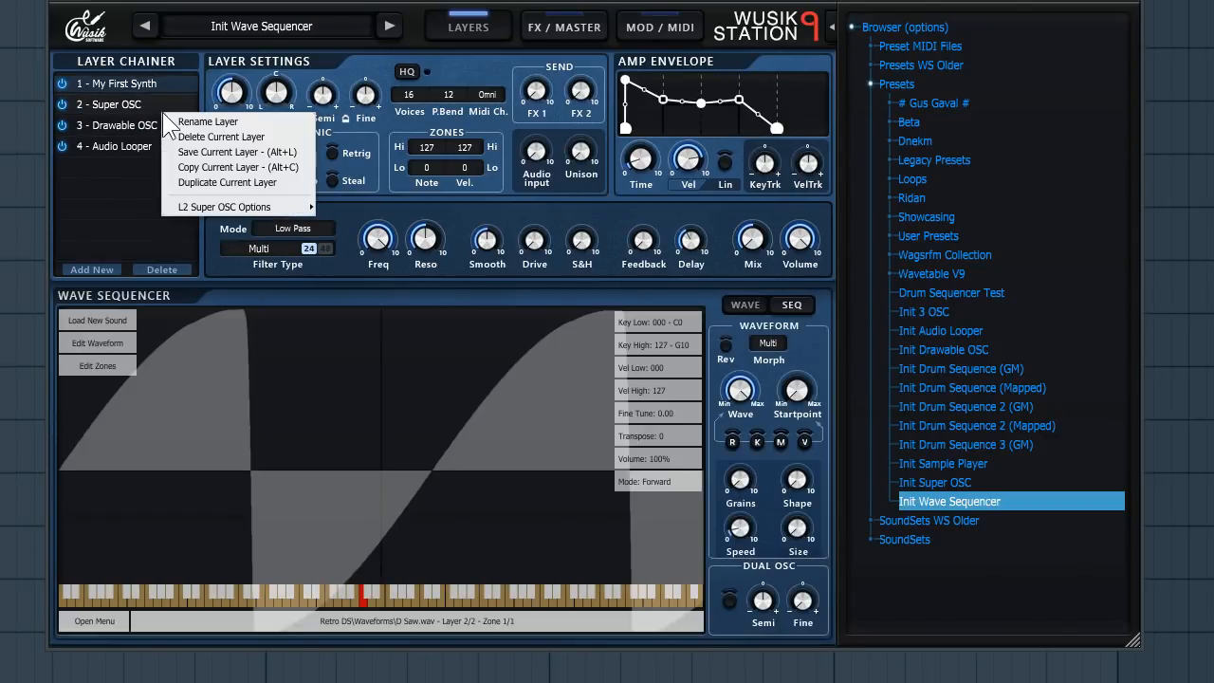
{"action": "left_click", "coordinate": [198, 138]}
{"action": "key", "text": "Return"}
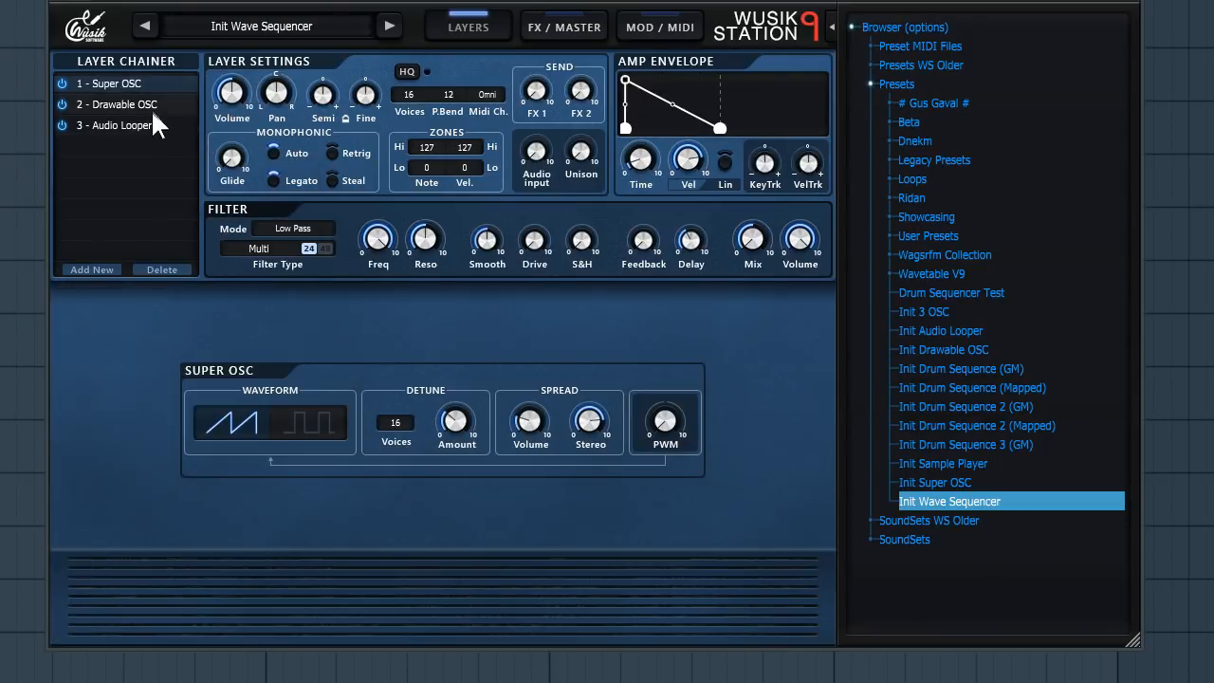
- Delete the Super OSC and Drawable OSC layers from the layer chain
{"action": "right_click", "coordinate": [153, 118]}
{"action": "left_click", "coordinate": [199, 131]}
{"action": "right_click", "coordinate": [163, 116]}
{"action": "left_click", "coordinate": [191, 124]}
{"action": "key", "text": "Return"}
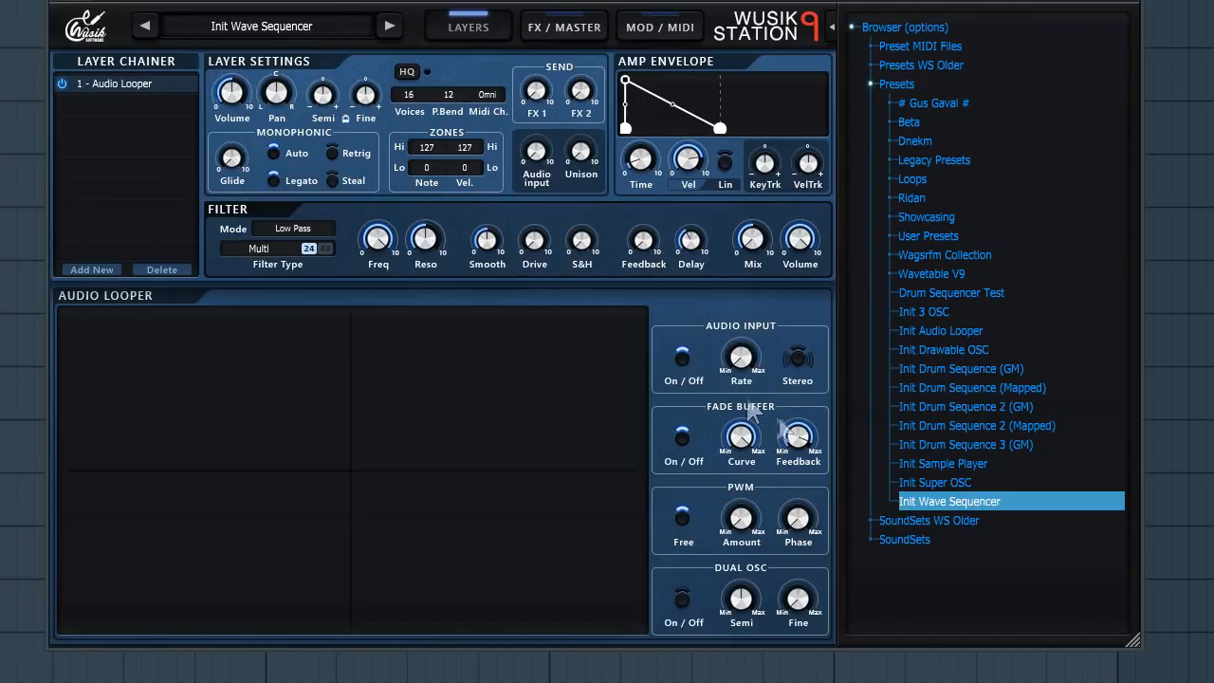
- Load the Init Sample Player preset from the preset browser
{"action": "double_click", "coordinate": [982, 462]}
{"action": "key", "text": "Return"}
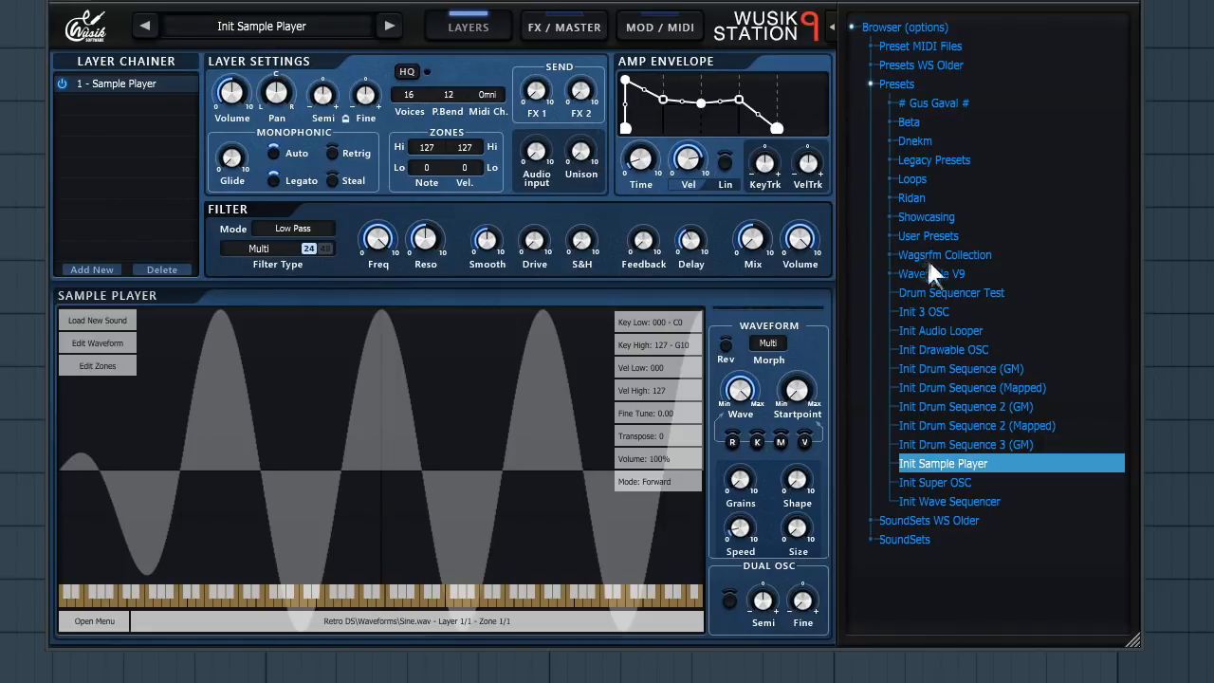
- Load the Init 3 OSC and Init Wave Sequencer presets in turn, returning to Init Sample Player
{"action": "left_click", "coordinate": [955, 311]}
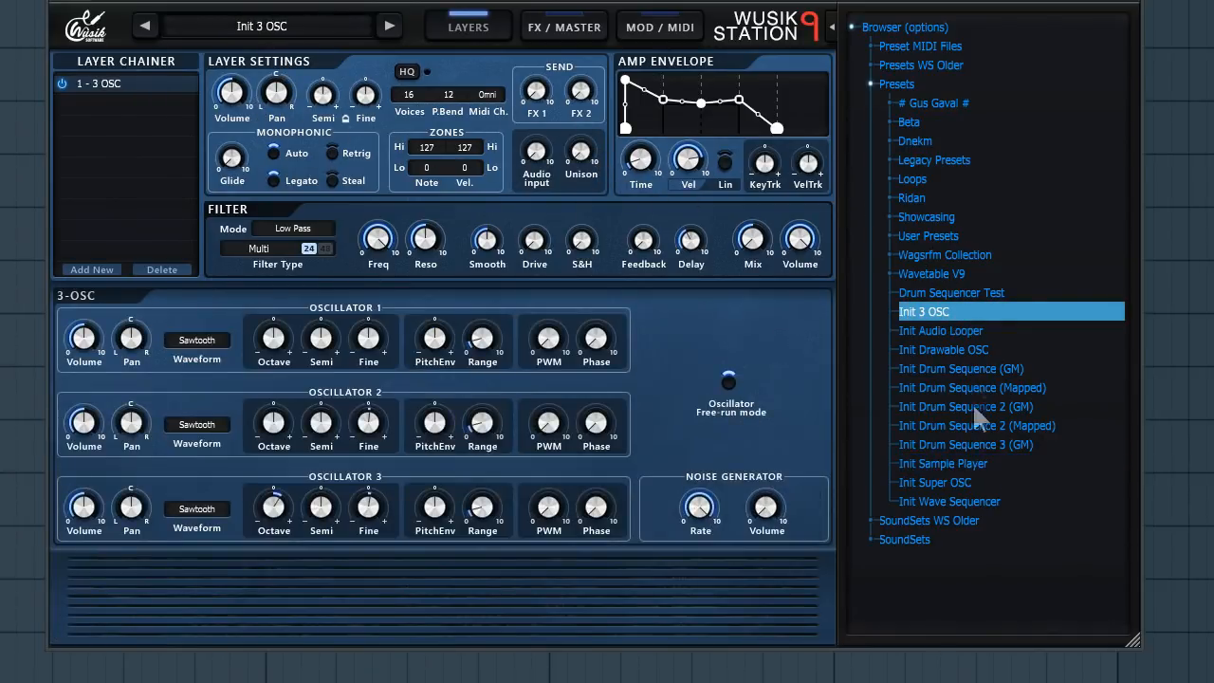
{"action": "left_click", "coordinate": [984, 502]}
{"action": "left_click", "coordinate": [968, 463]}
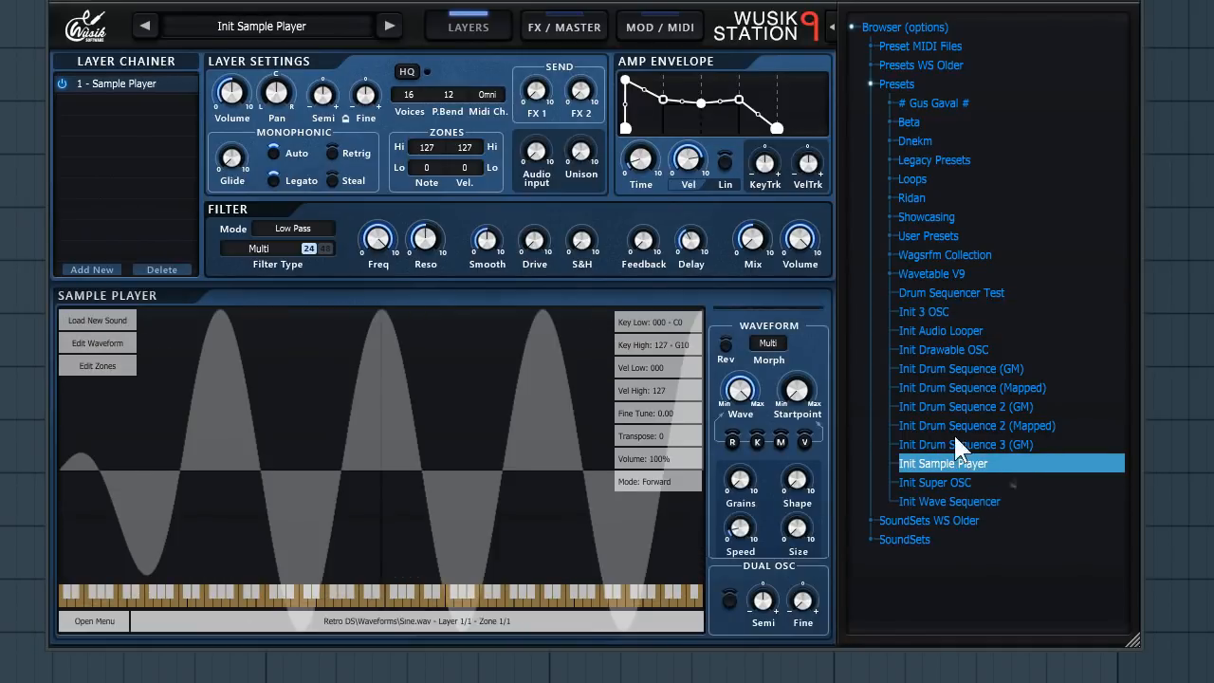
- Raise the layer's Fine tuning knob to about 0.82
{"action": "mouse_move", "coordinate": [240, 104]}
{"action": "mouse_move", "coordinate": [474, 249]}
{"action": "mouse_move", "coordinate": [371, 99]}
{"action": "left_click_drag", "start_coordinate": [371, 98], "coordinate": [372, 64]}
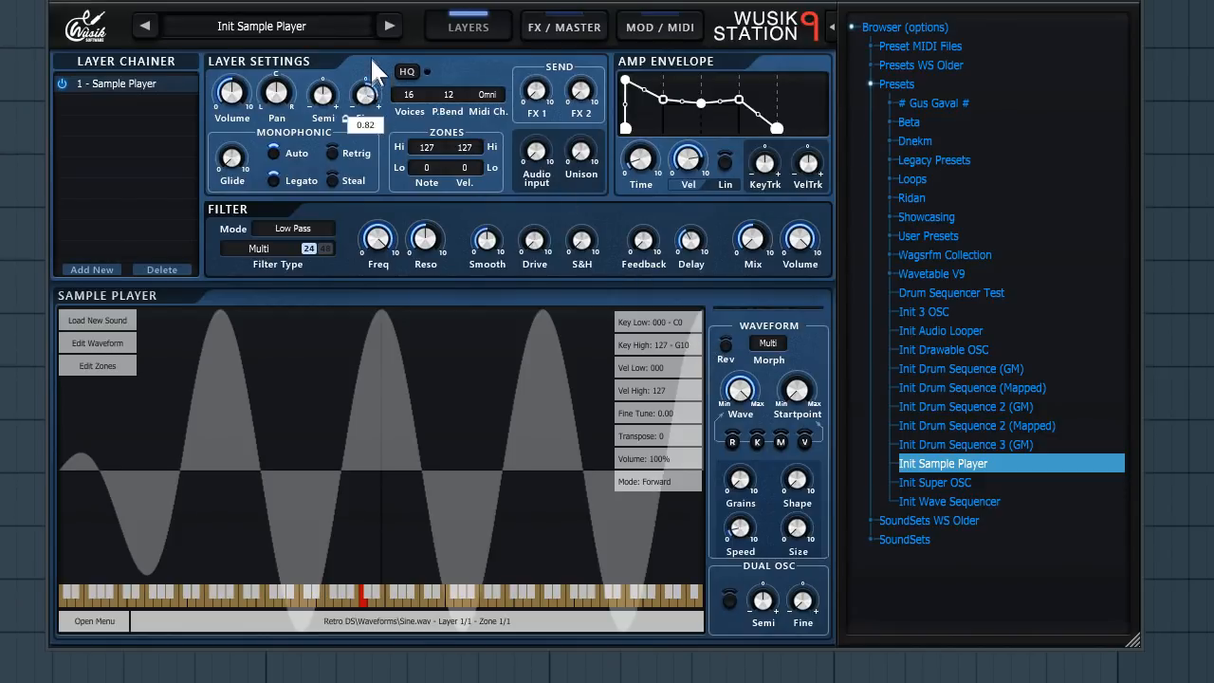
- Reset the Fine tuning knob to its center value
{"action": "left_click_drag", "start_coordinate": [365, 7], "coordinate": [410, 99]}
{"action": "right_click", "coordinate": [369, 97]}
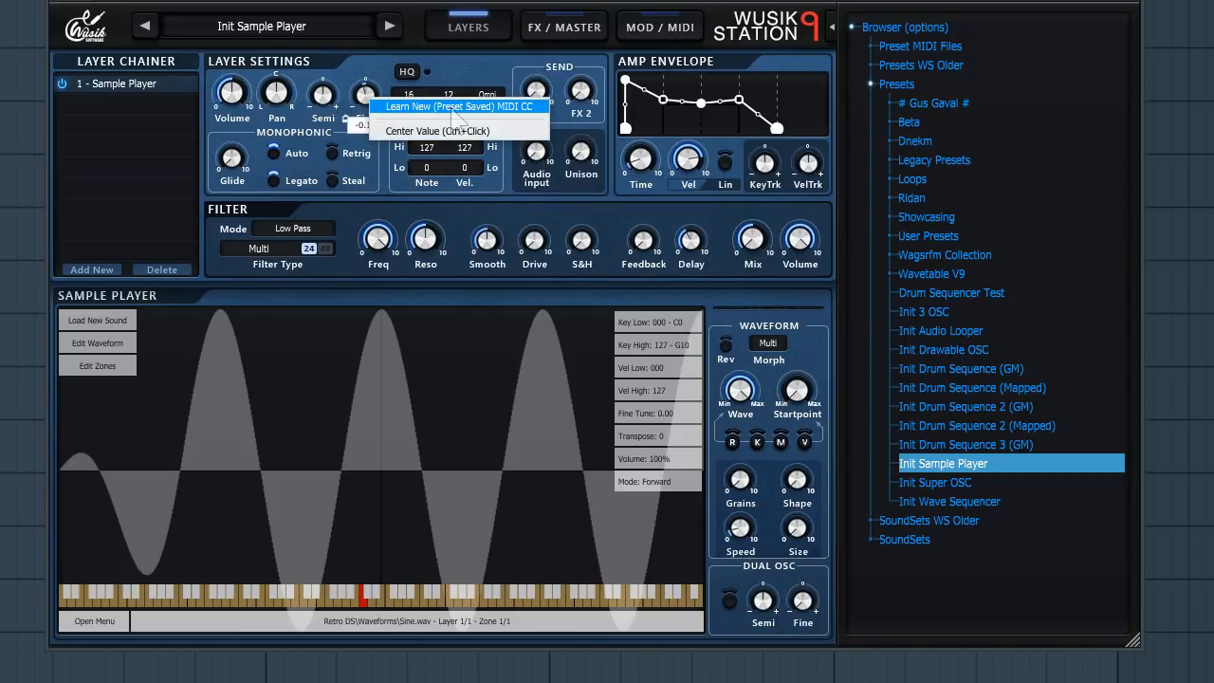
{"action": "left_click", "coordinate": [496, 127]}
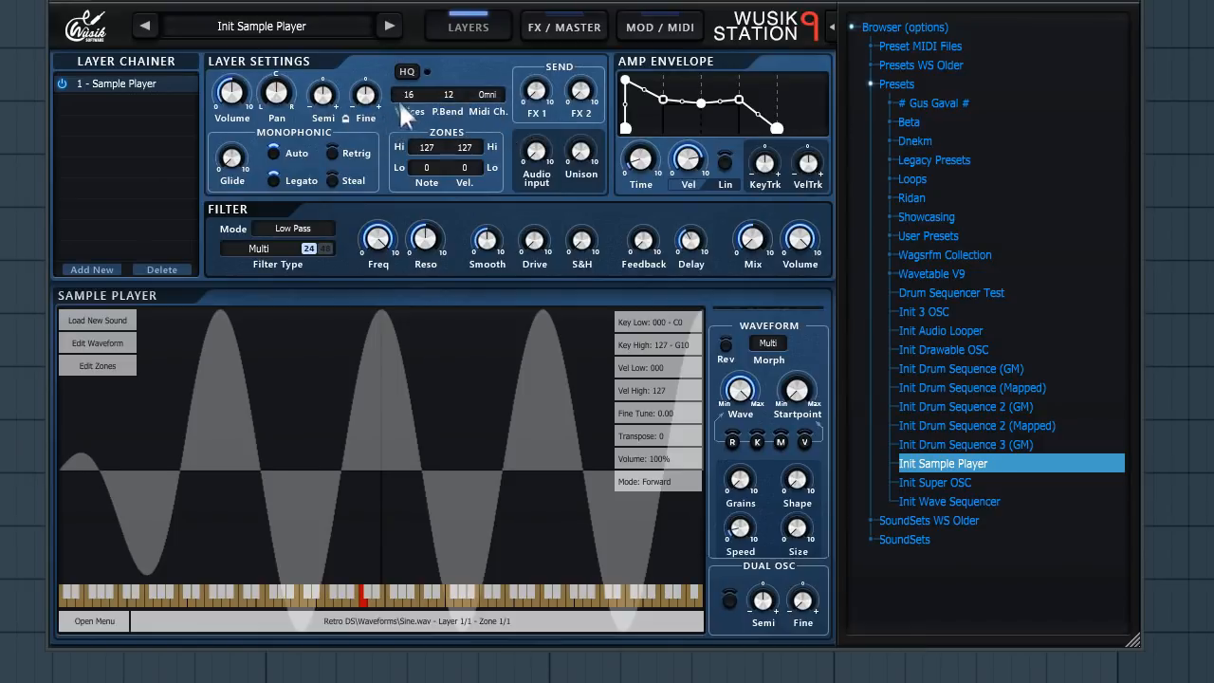
- Start MIDI CC learn on the Fine tuning knob
{"action": "right_click", "coordinate": [373, 90]}
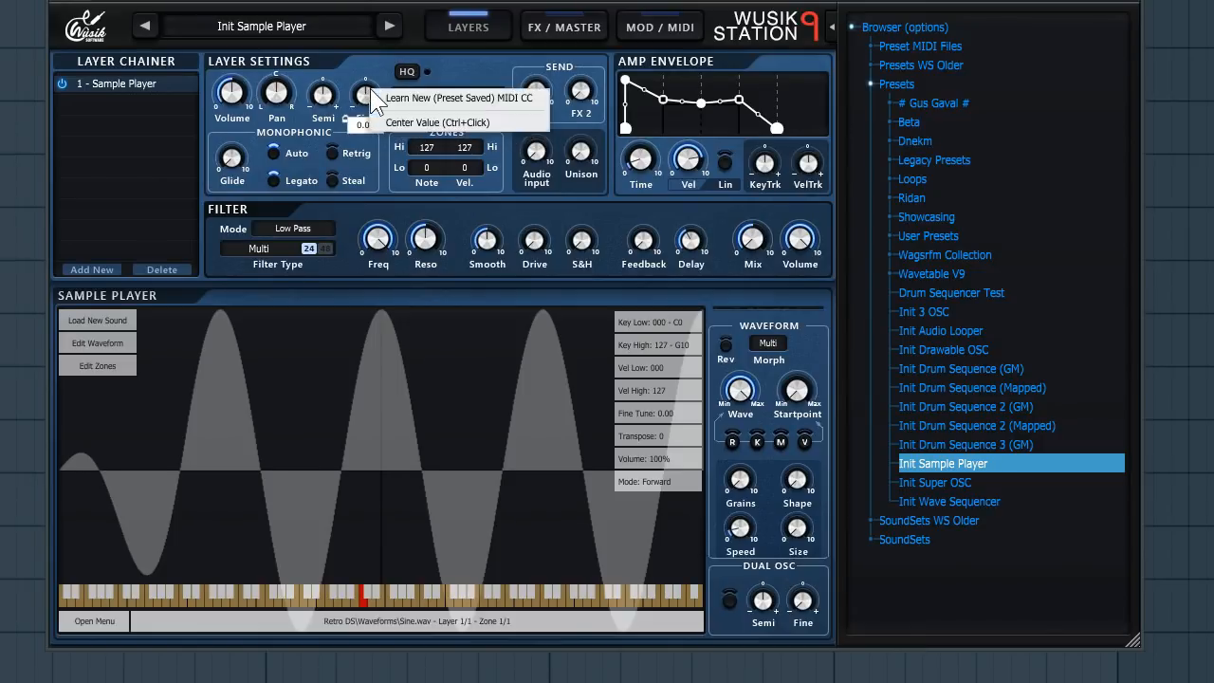
{"action": "left_click", "coordinate": [520, 100]}
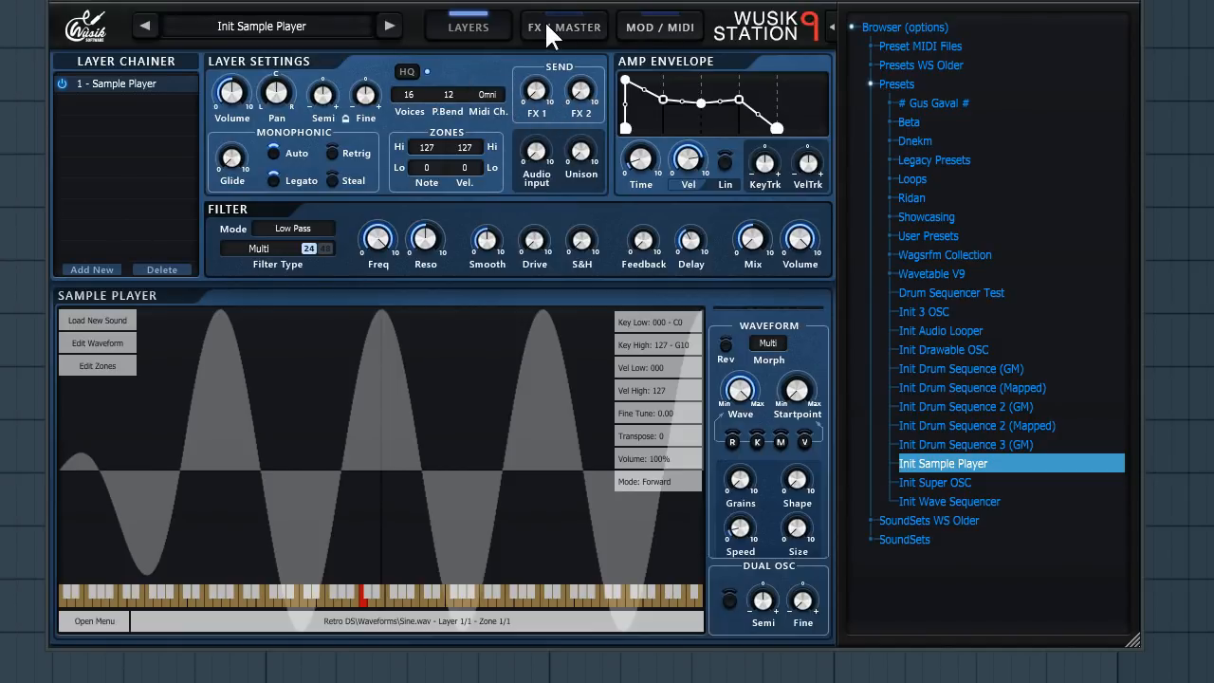
- View the FX / Master page and return to the layers page
{"action": "left_click", "coordinate": [570, 27]}
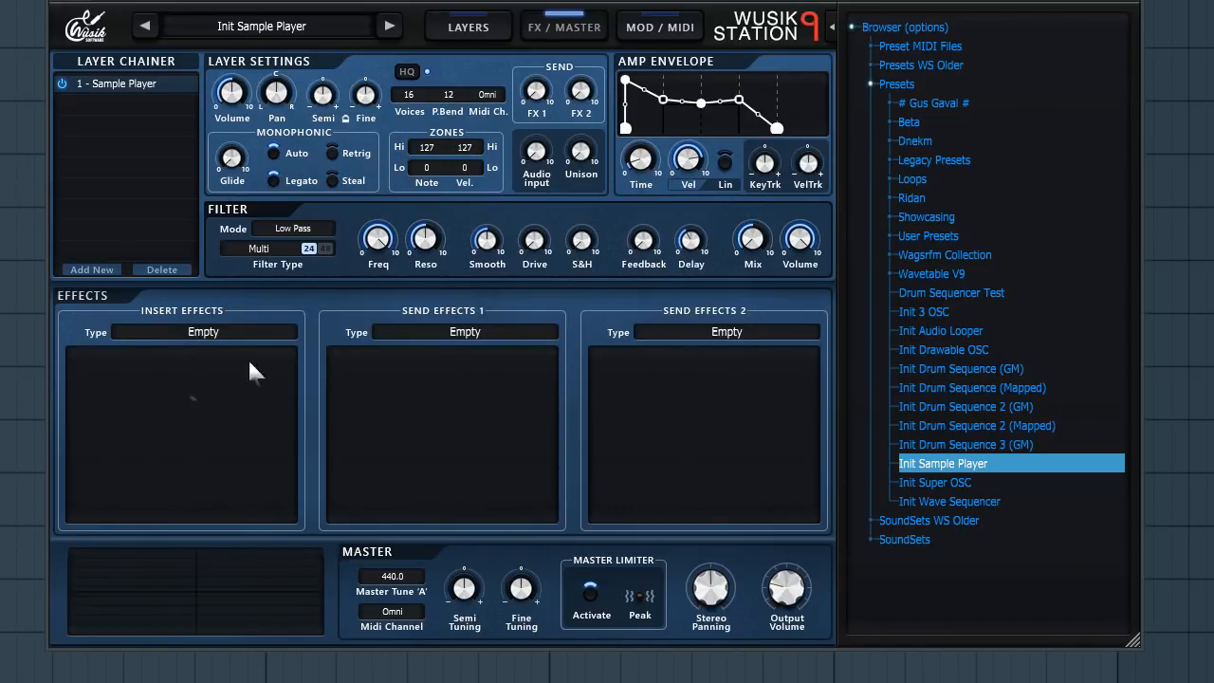
{"action": "left_click", "coordinate": [466, 29]}
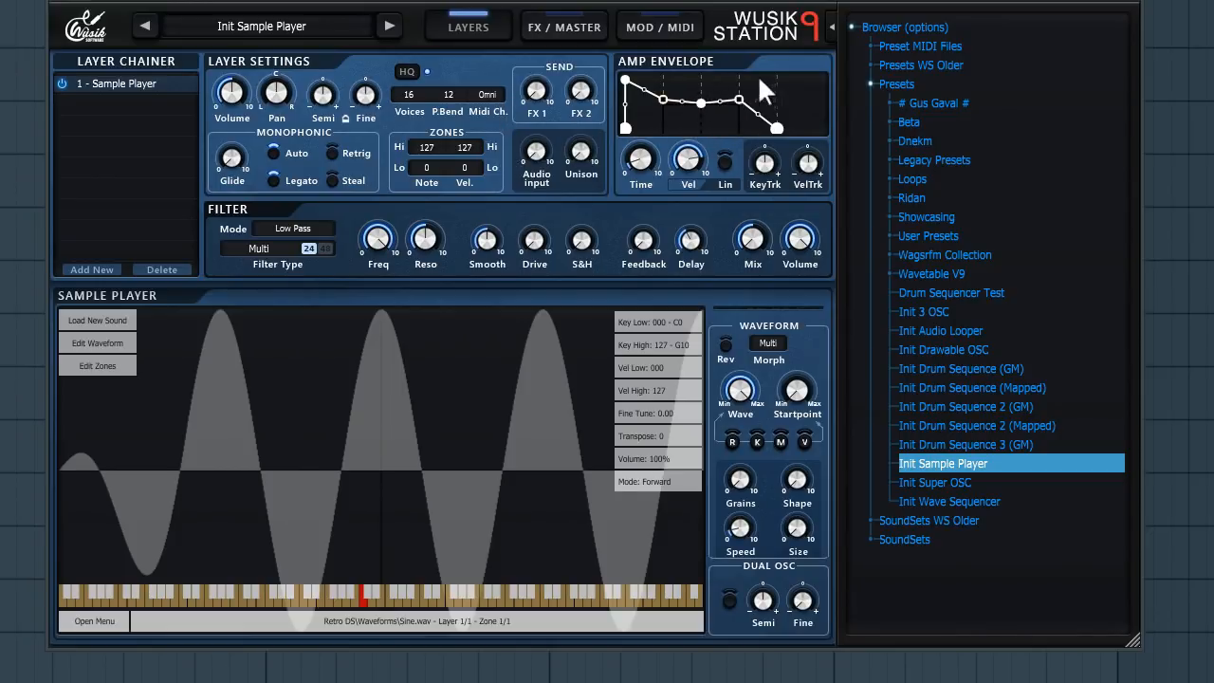
- Move a node of the amp envelope and use the envelope's context menu to edit its nodes
{"action": "mouse_move", "coordinate": [662, 99]}
{"action": "left_mouse_down"}
{"action": "mouse_move", "coordinate": [695, 117]}
{"action": "mouse_move", "coordinate": [679, 107]}
{"action": "left_mouse_up"}
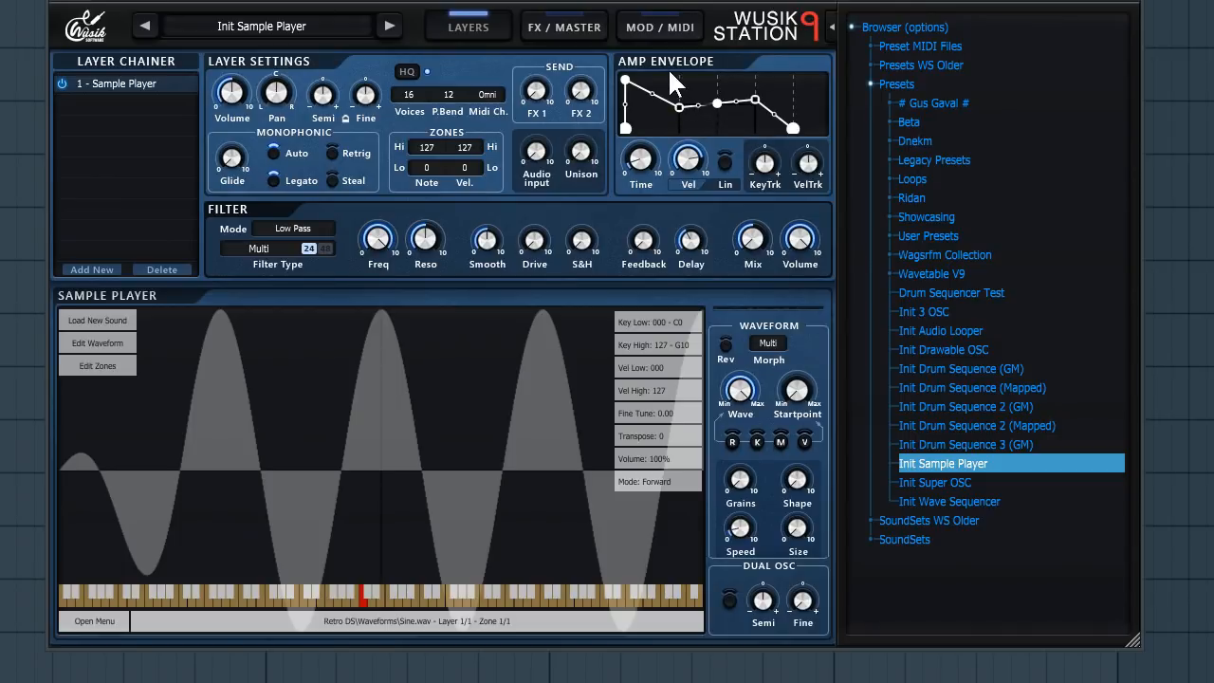
{"action": "right_click", "coordinate": [663, 87]}
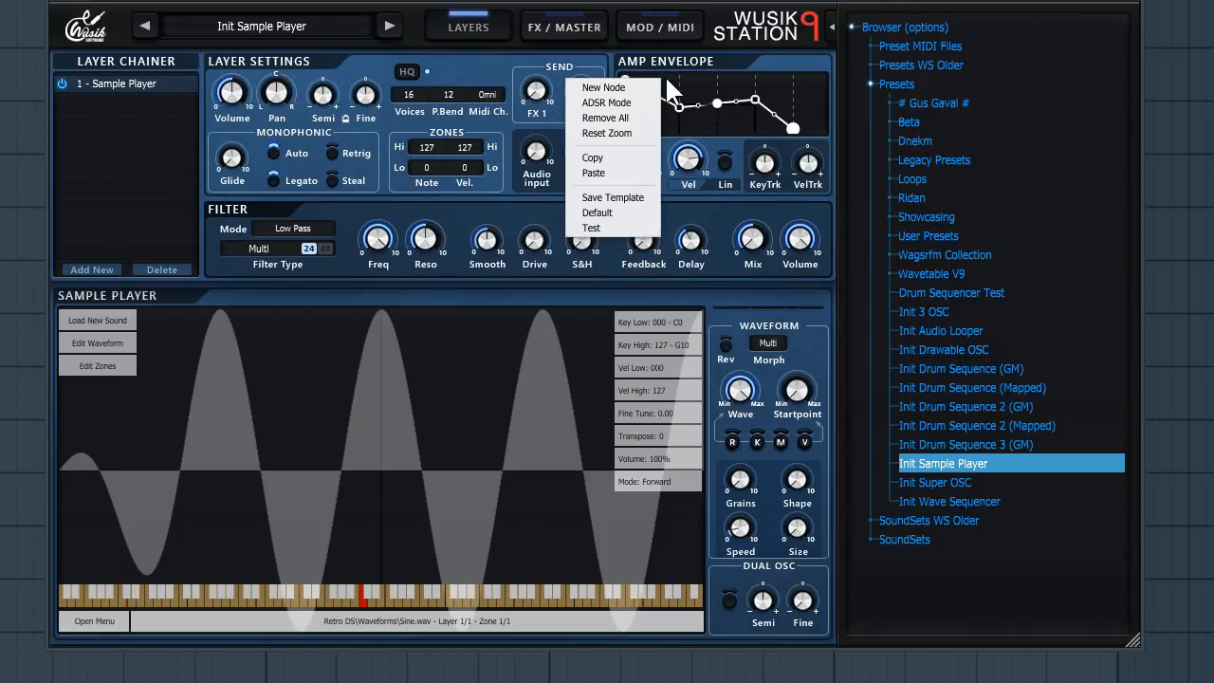
{"action": "left_click", "coordinate": [723, 154]}
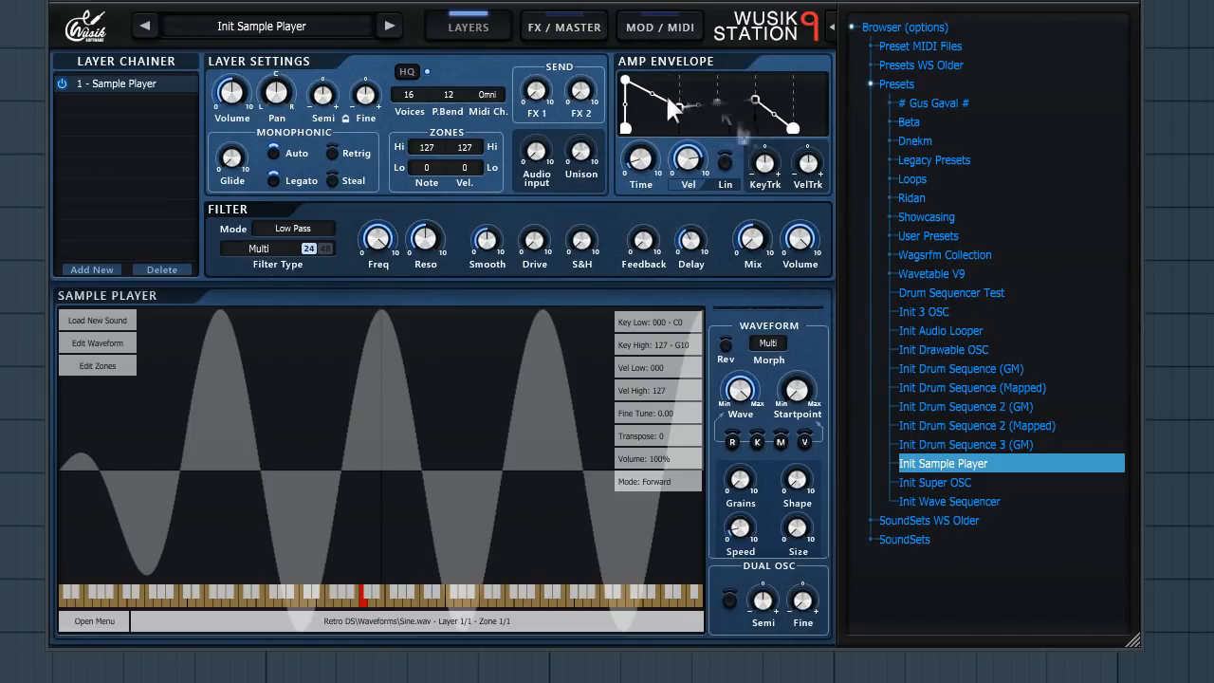
- Switch the amp envelope to ADSR mode and adjust its decay level
{"action": "right_click", "coordinate": [696, 98]}
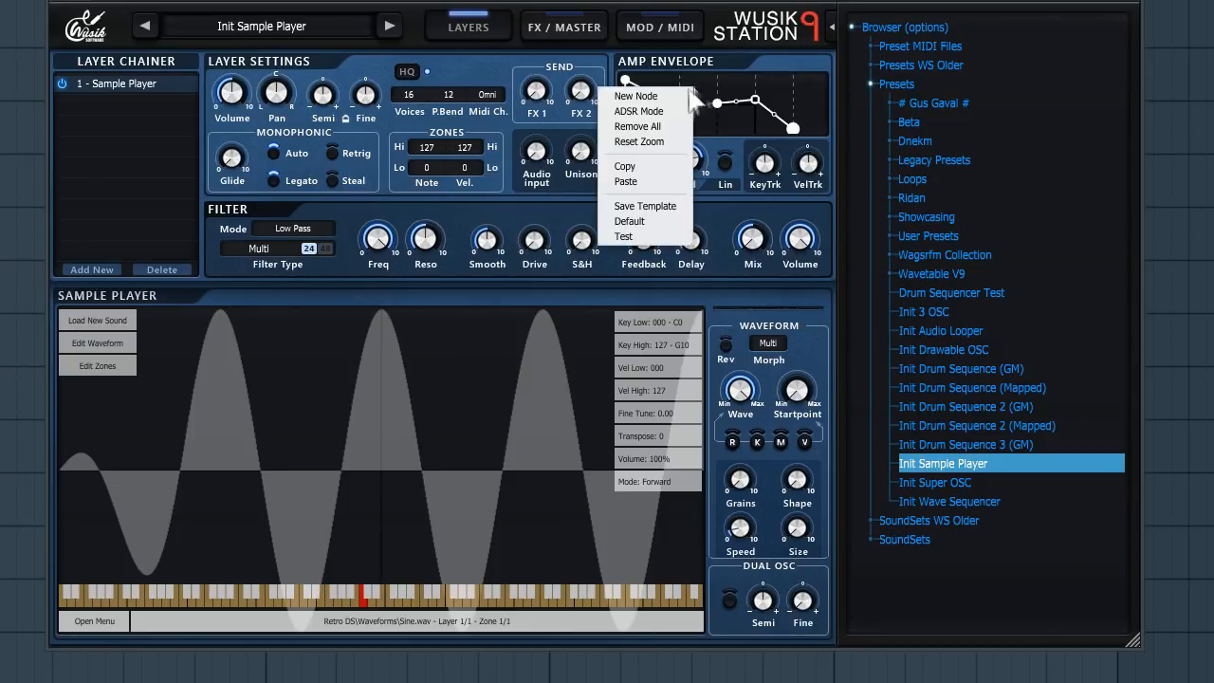
{"action": "left_click", "coordinate": [653, 112]}
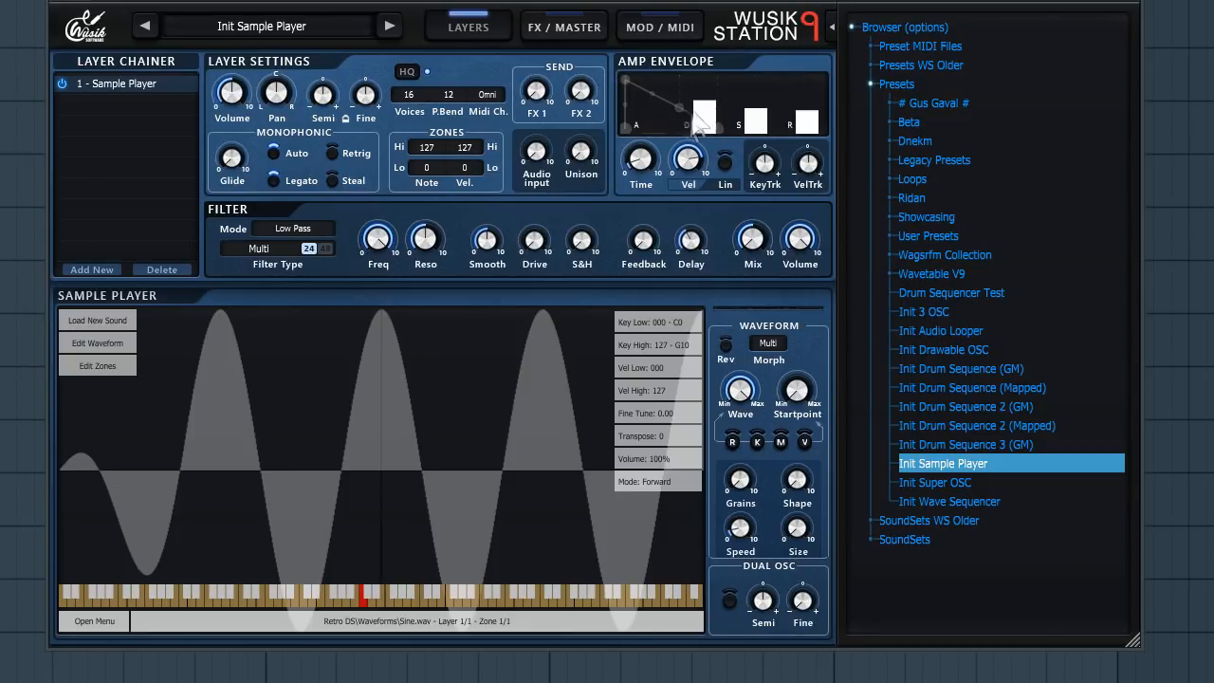
{"action": "mouse_move", "coordinate": [709, 124]}
{"action": "left_mouse_down"}
{"action": "mouse_move", "coordinate": [713, 80]}
{"action": "mouse_move", "coordinate": [716, 102]}
{"action": "mouse_move", "coordinate": [748, 110]}
{"action": "mouse_move", "coordinate": [756, 88]}
{"action": "mouse_move", "coordinate": [700, 132]}
{"action": "mouse_move", "coordinate": [706, 113]}
{"action": "left_mouse_up"}
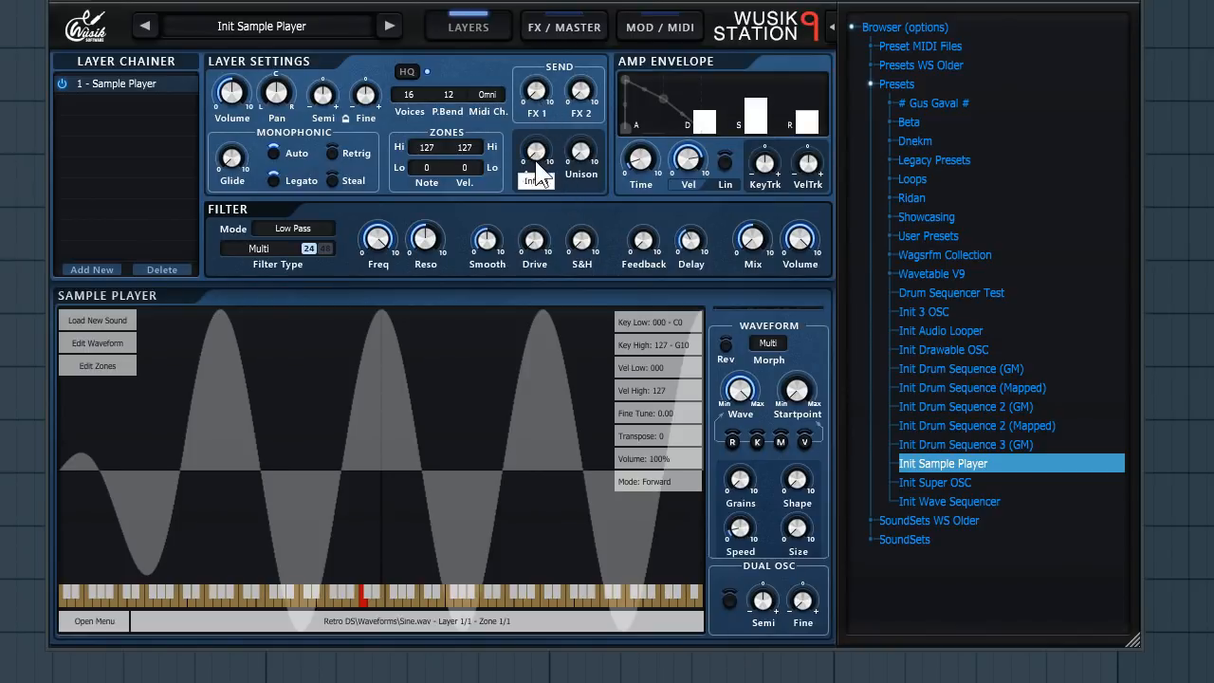
- Raise the layer's Unison knob
{"action": "left_click_drag", "start_coordinate": [584, 155], "coordinate": [593, 120]}
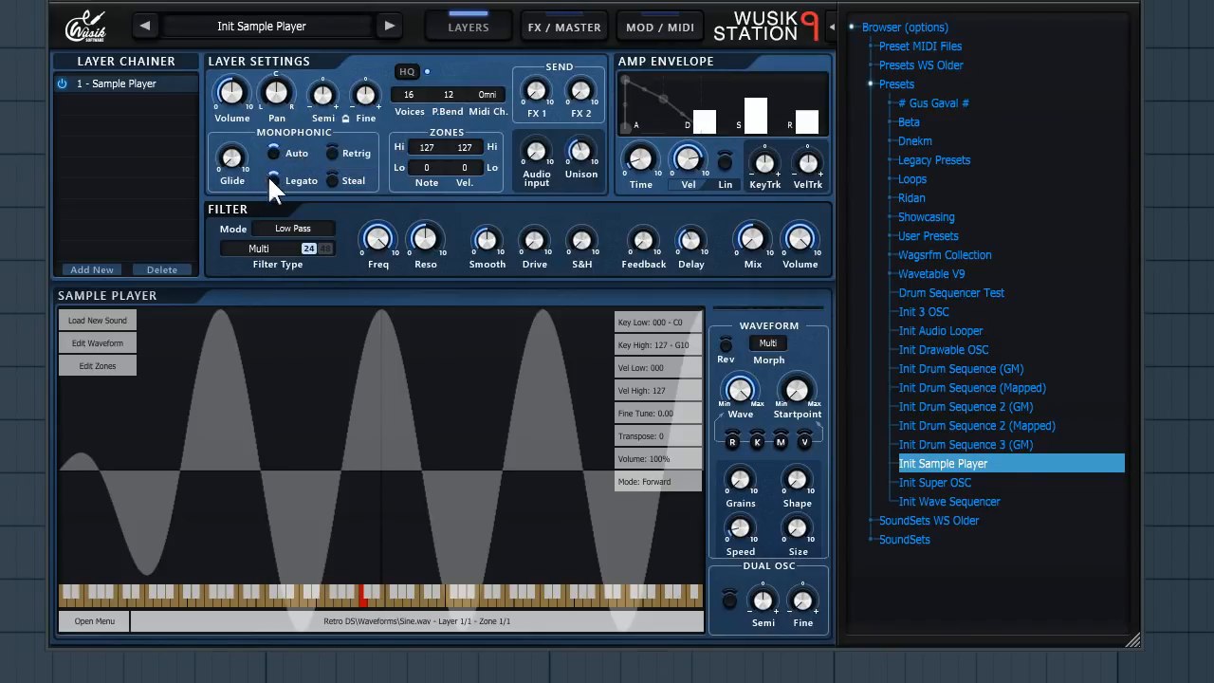
- Add a WS Legacy filter to the layer's filter chain
{"action": "mouse_move", "coordinate": [237, 173]}
{"action": "left_click", "coordinate": [249, 249]}
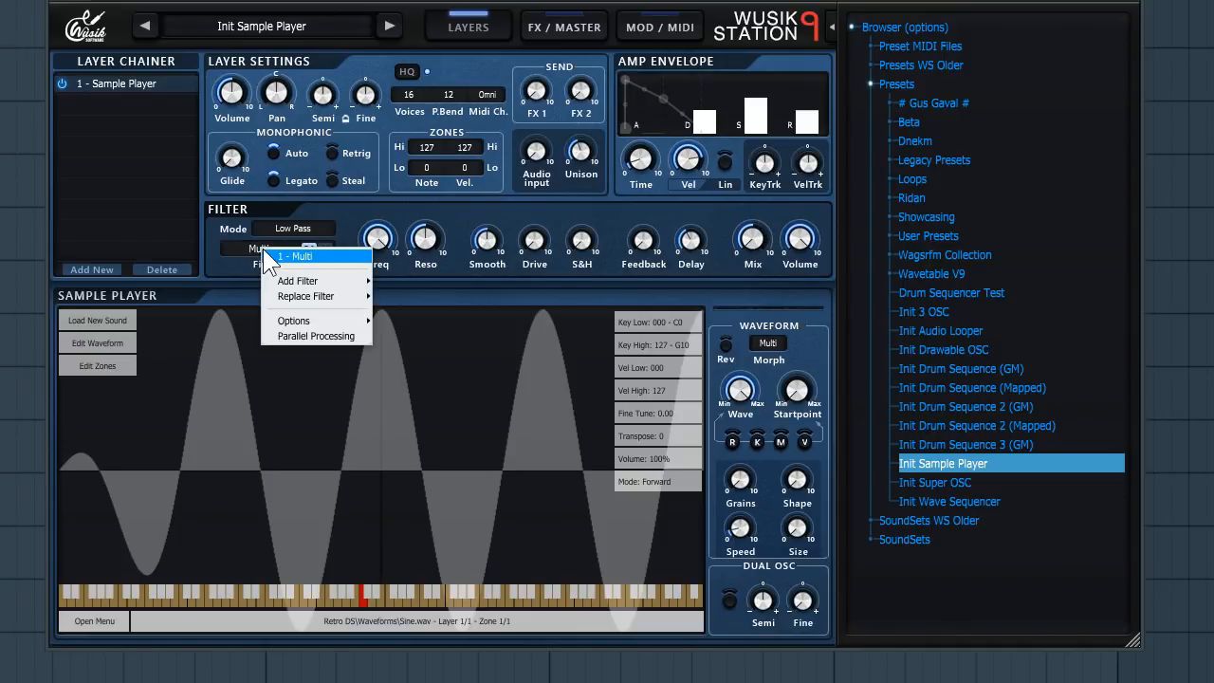
{"action": "left_click", "coordinate": [205, 224]}
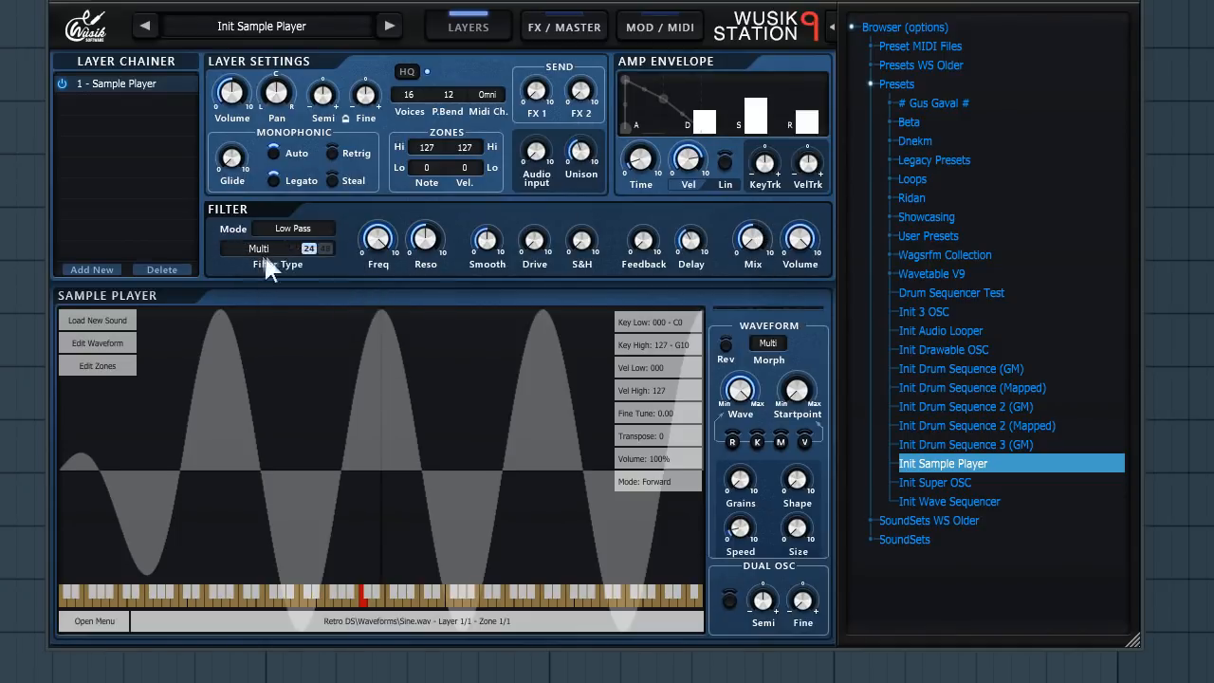
{"action": "left_click", "coordinate": [265, 244]}
{"action": "mouse_move", "coordinate": [313, 281]}
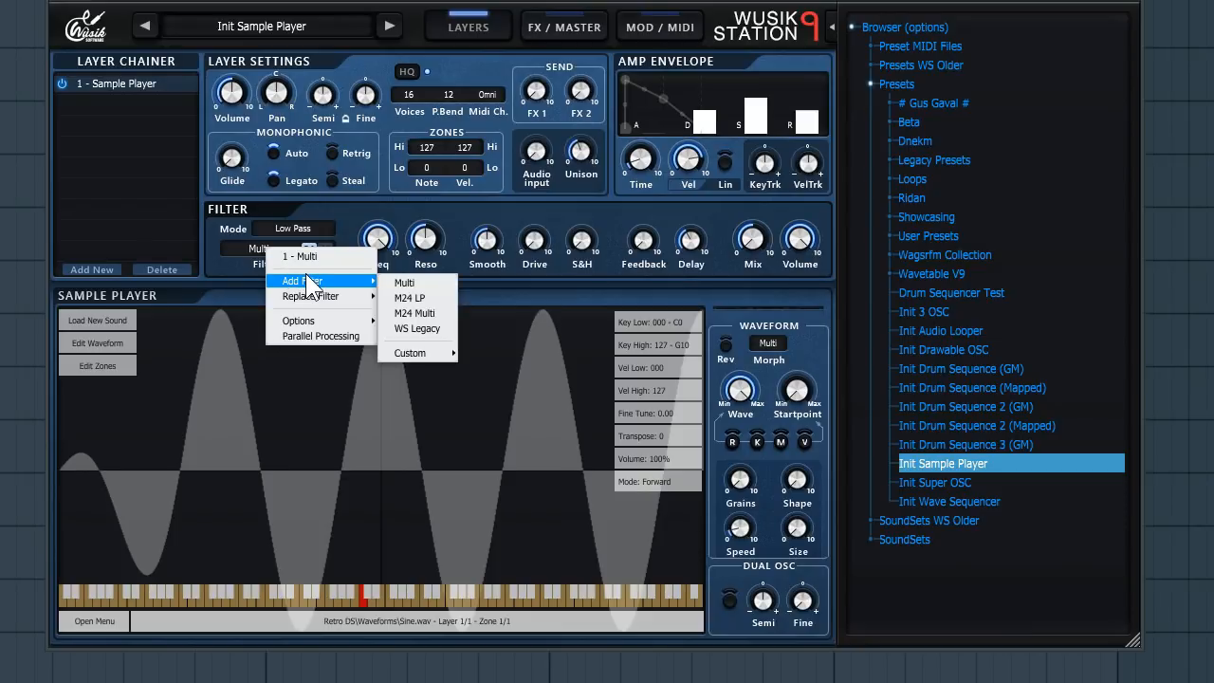
{"action": "left_click", "coordinate": [428, 327]}
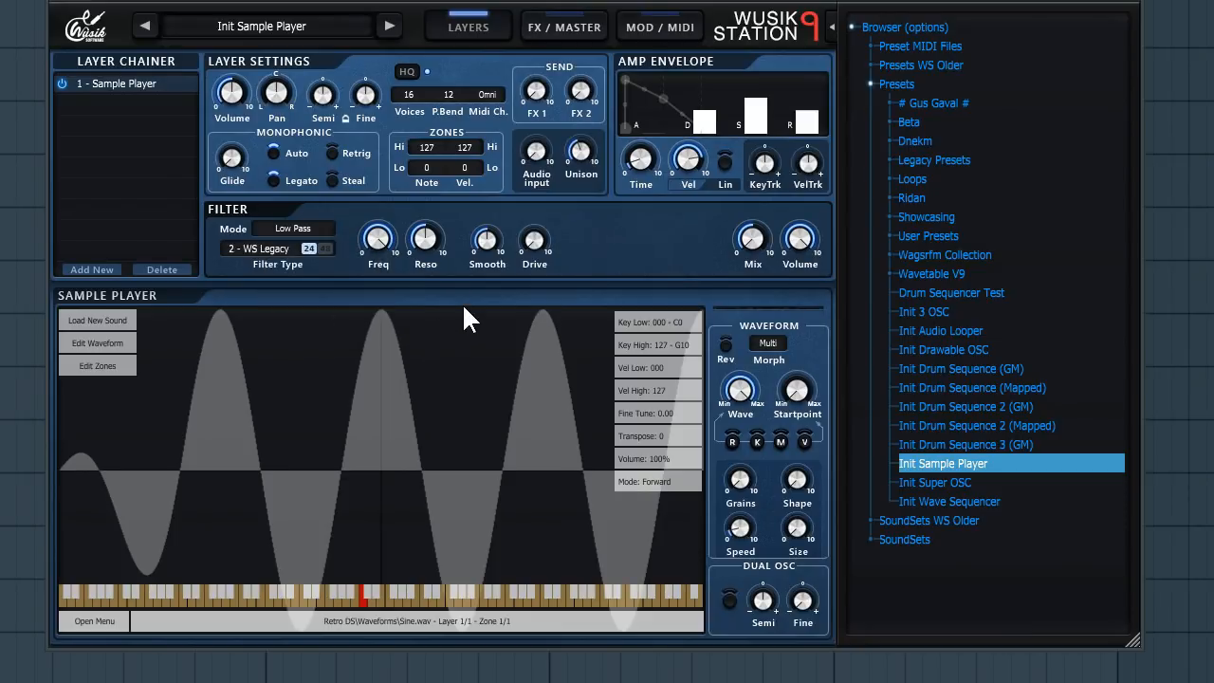
- Add the custom Special Band Pass Filter 1 to the filter chain
{"action": "left_click", "coordinate": [275, 251]}
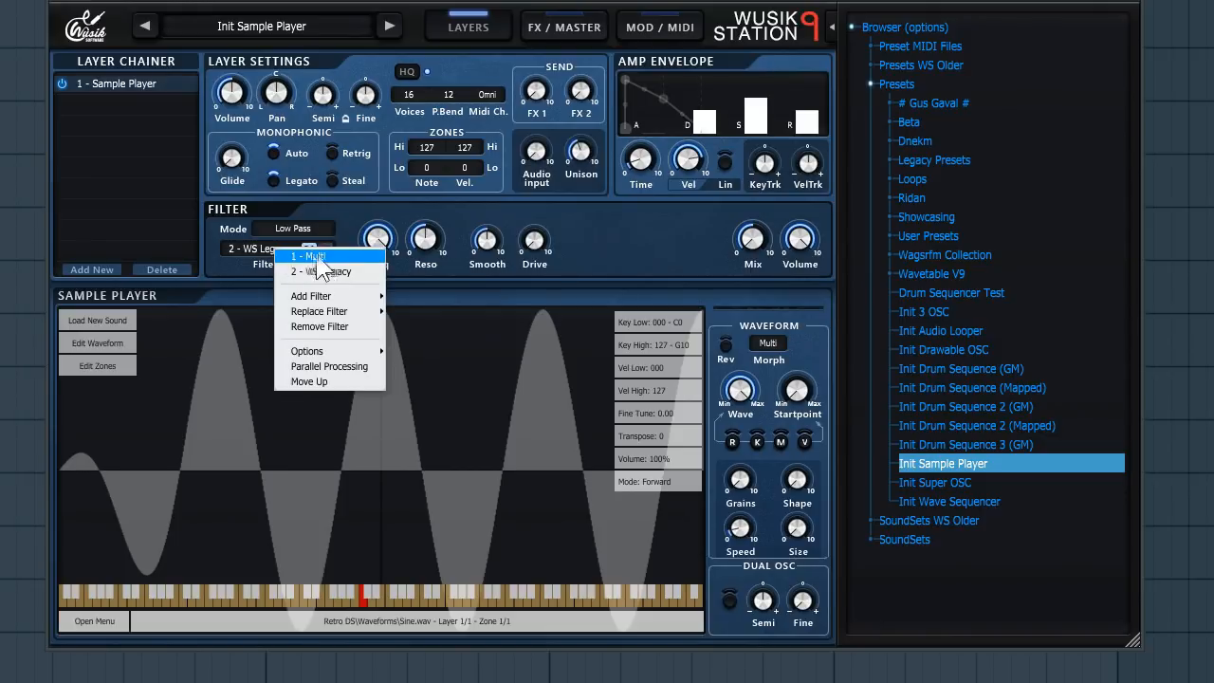
{"action": "mouse_move", "coordinate": [351, 297]}
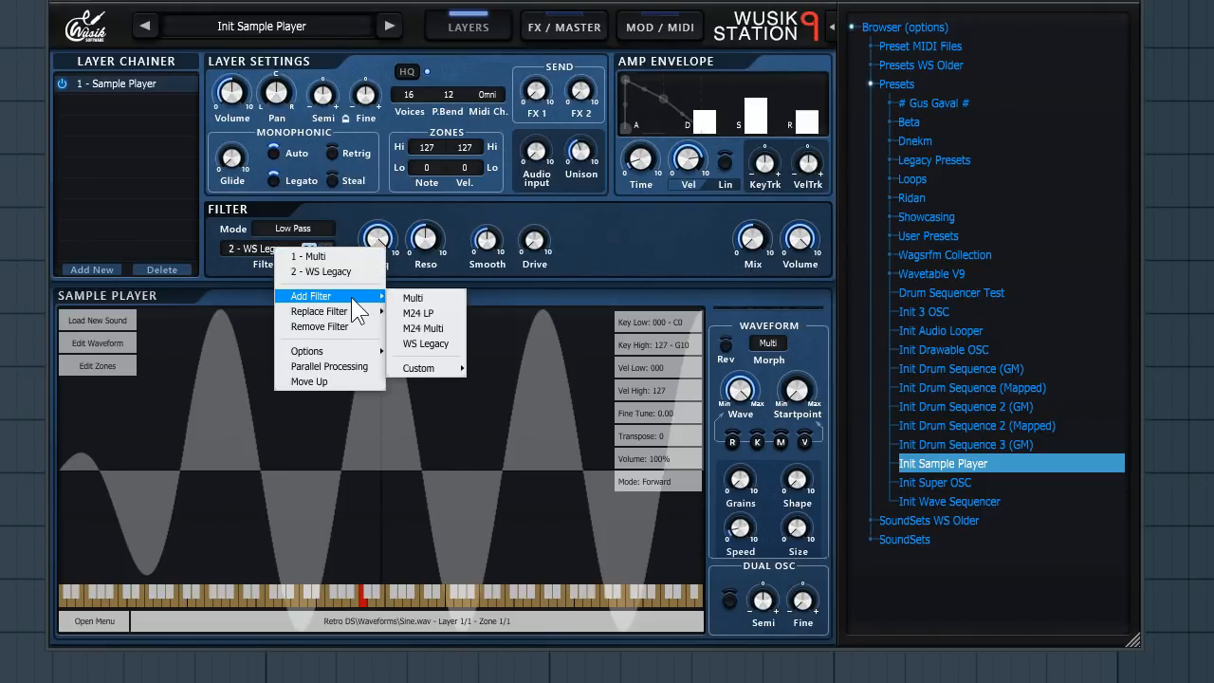
{"action": "mouse_move", "coordinate": [444, 365]}
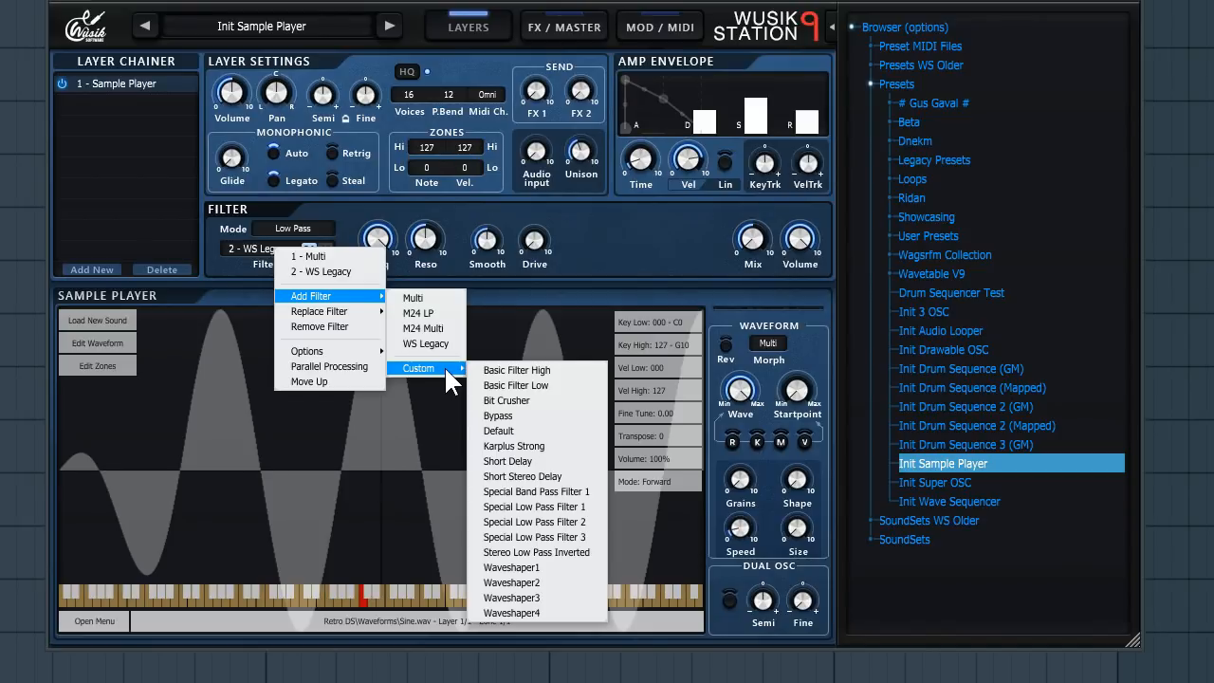
{"action": "left_click", "coordinate": [568, 492]}
- Select the chain's filters in turn, ending on 1 - Multi
{"action": "left_click", "coordinate": [256, 250]}
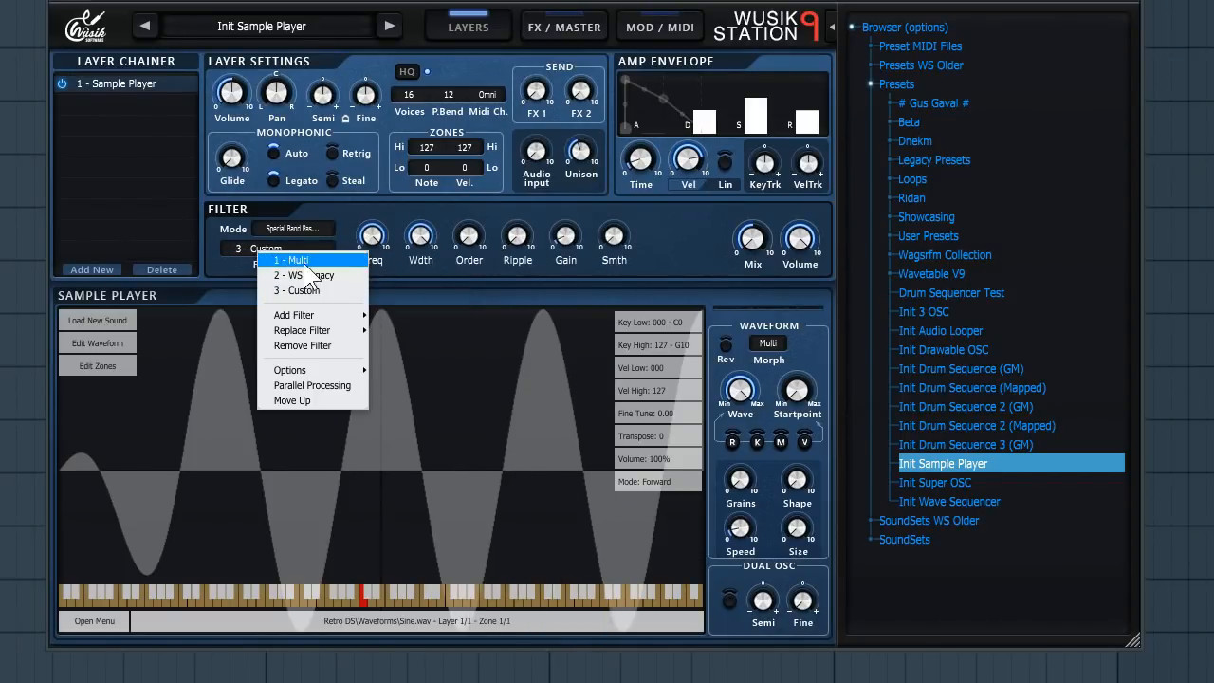
{"action": "left_click", "coordinate": [332, 278]}
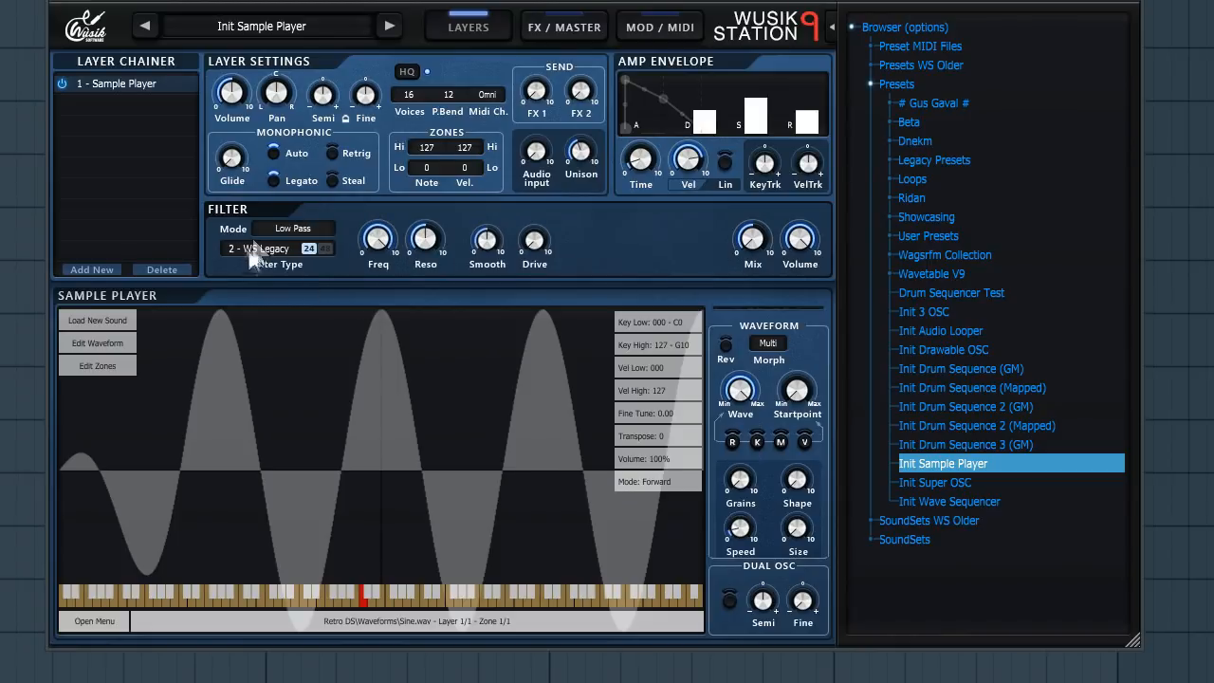
{"action": "left_click", "coordinate": [247, 248]}
{"action": "left_click", "coordinate": [300, 258]}
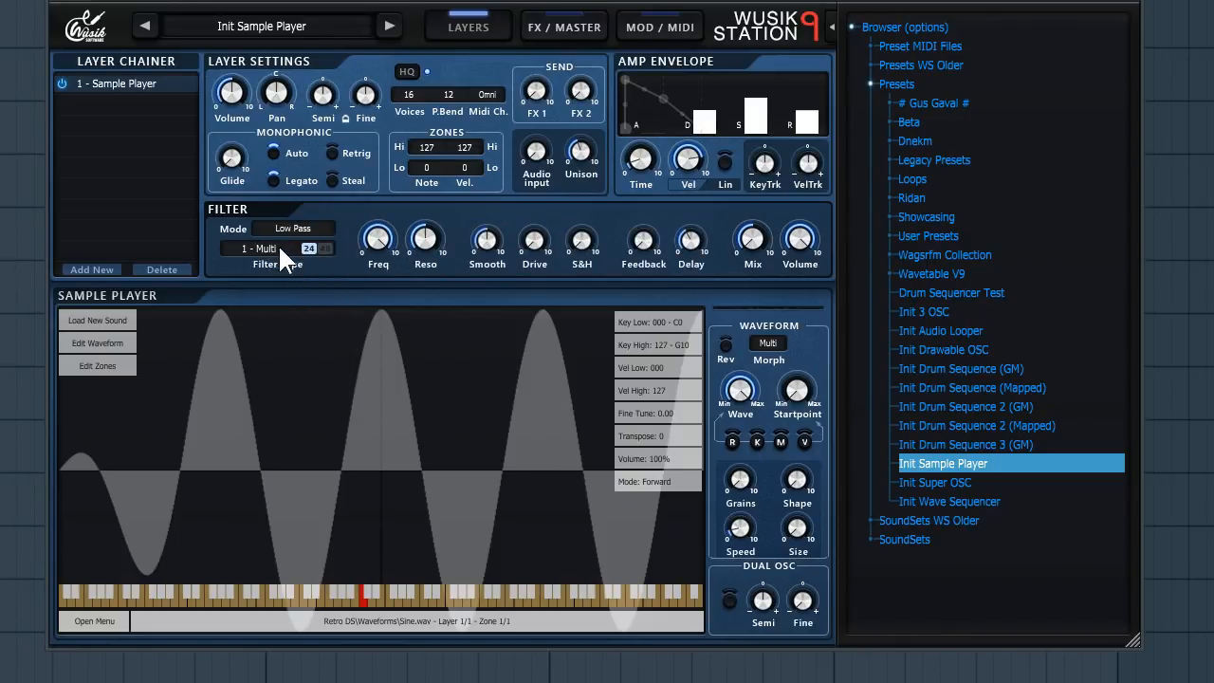
{"action": "left_click", "coordinate": [279, 249]}
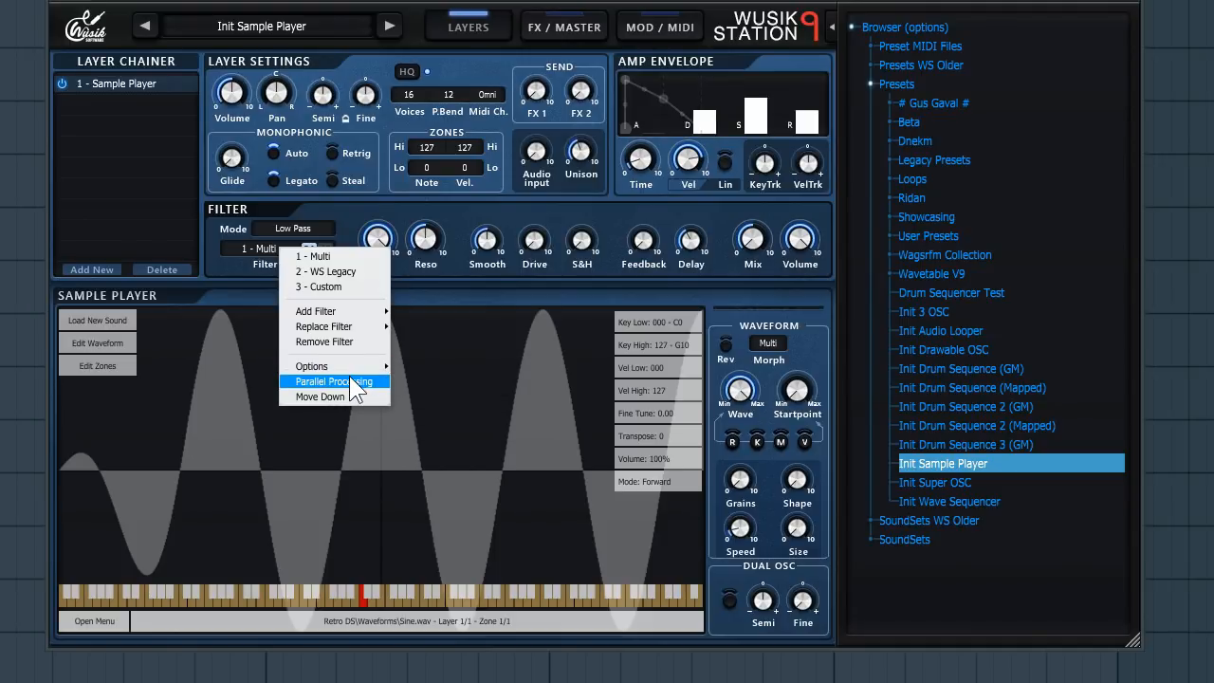
{"action": "left_click", "coordinate": [486, 215]}
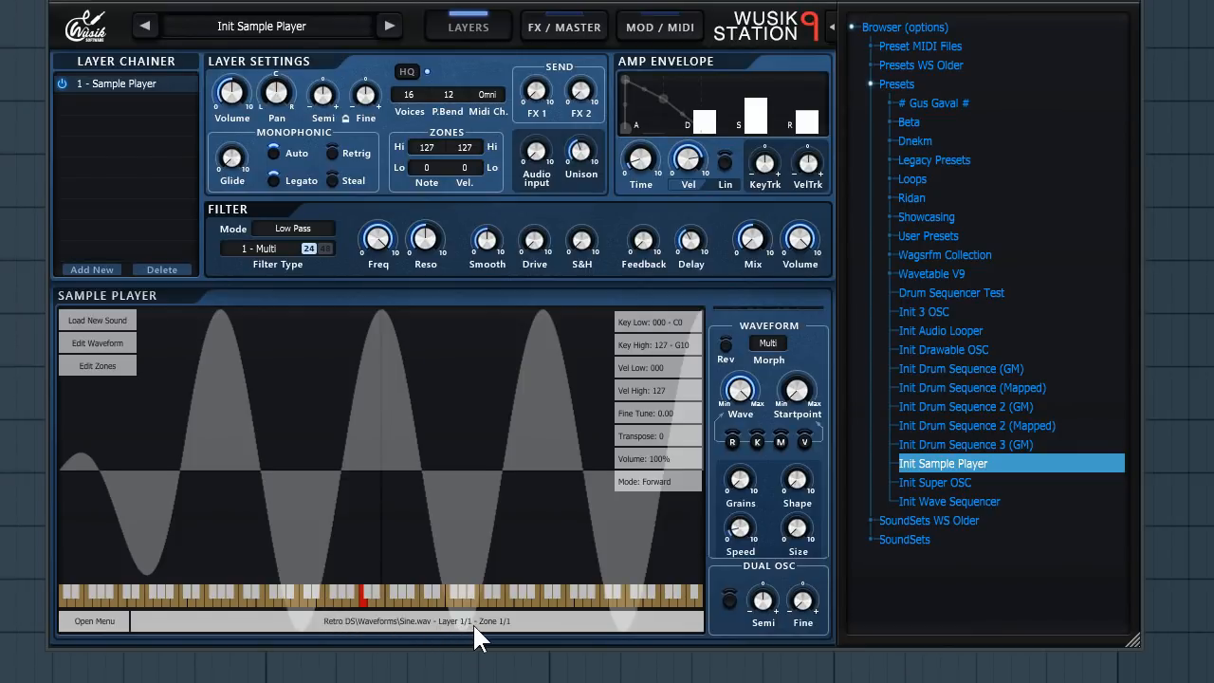
- Add a new sample layer loaded with D Square.wav from the SoundSets Waveforms folder
{"action": "right_click", "coordinate": [443, 395]}
{"action": "mouse_move", "coordinate": [442, 387]}
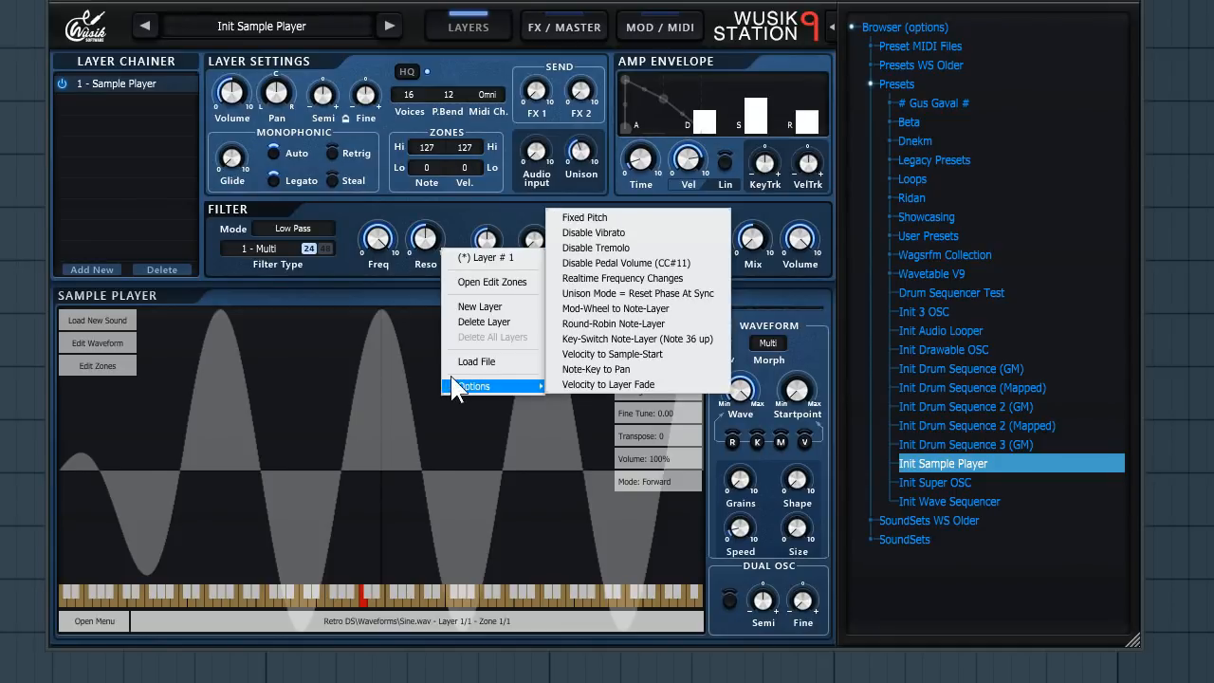
{"action": "left_click", "coordinate": [516, 304]}
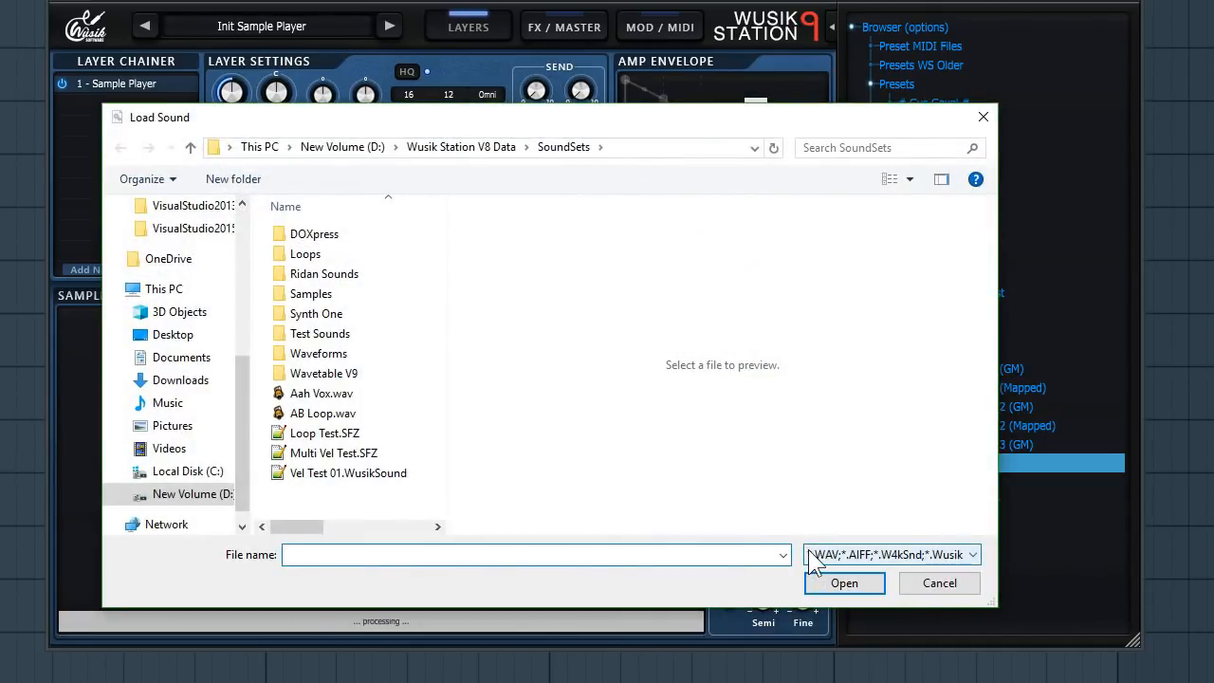
{"action": "double_click", "coordinate": [347, 357]}
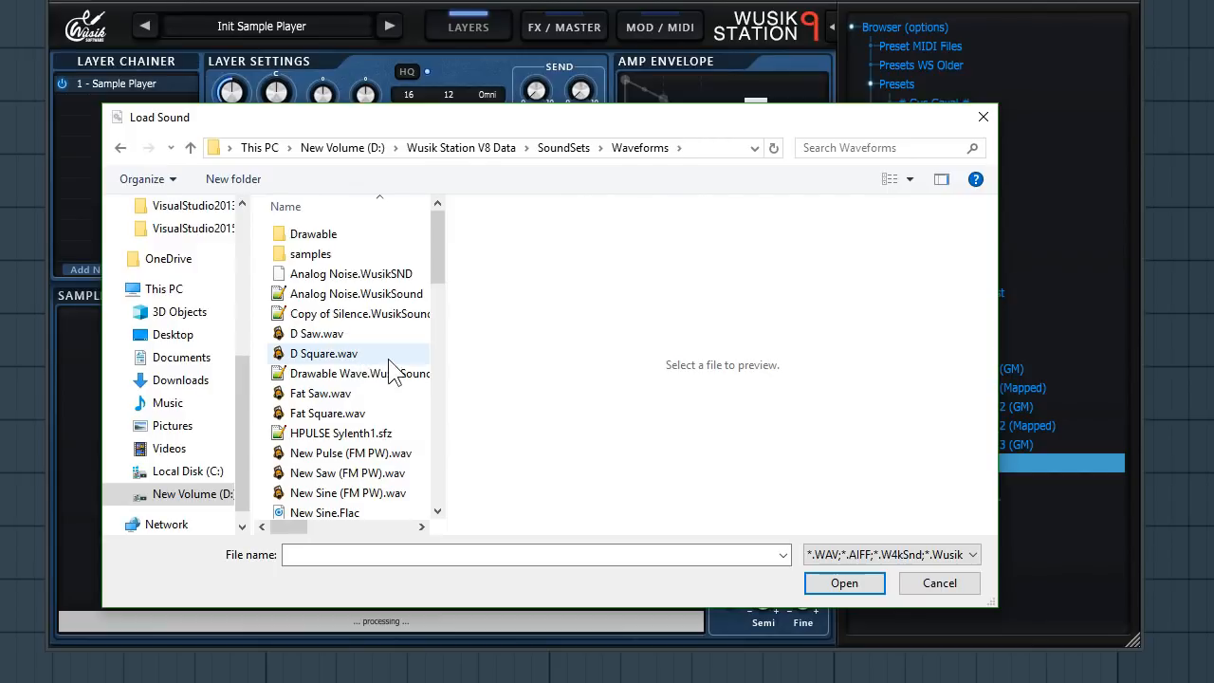
{"action": "double_click", "coordinate": [385, 354]}
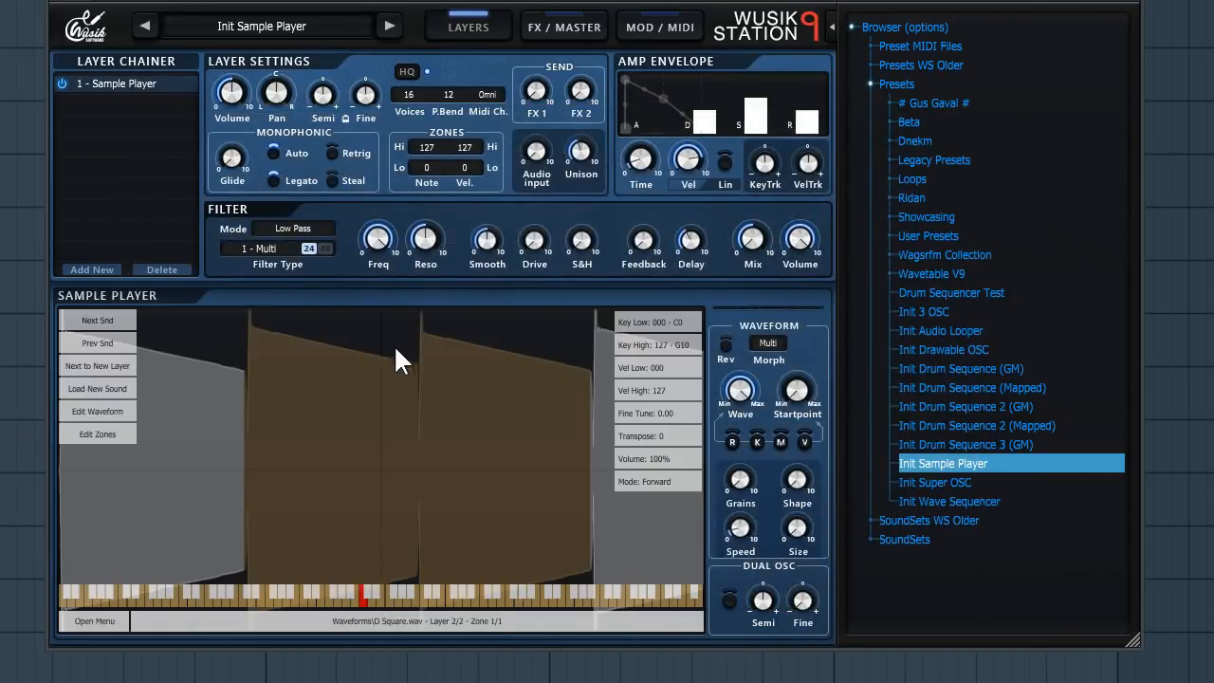
- Switch the sample player between its layer 1 and layer 2 waveforms
{"action": "right_click", "coordinate": [479, 393]}
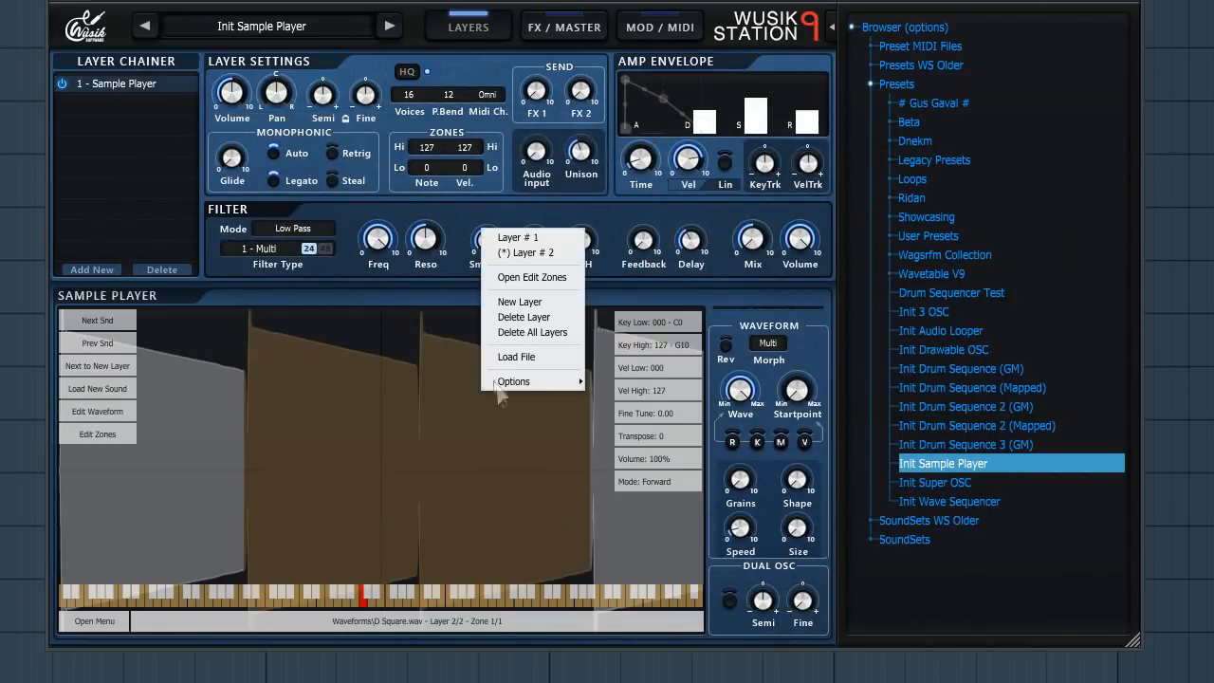
{"action": "left_click", "coordinate": [559, 237]}
{"action": "right_click", "coordinate": [473, 448]}
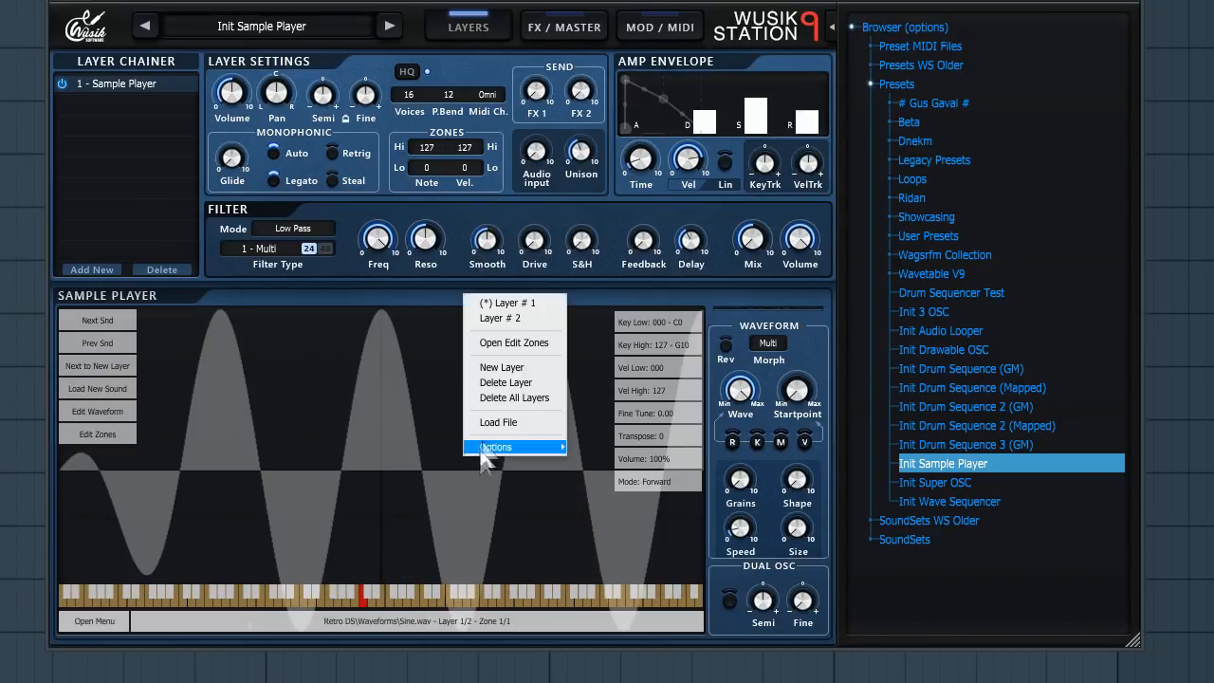
{"action": "left_click", "coordinate": [518, 318]}
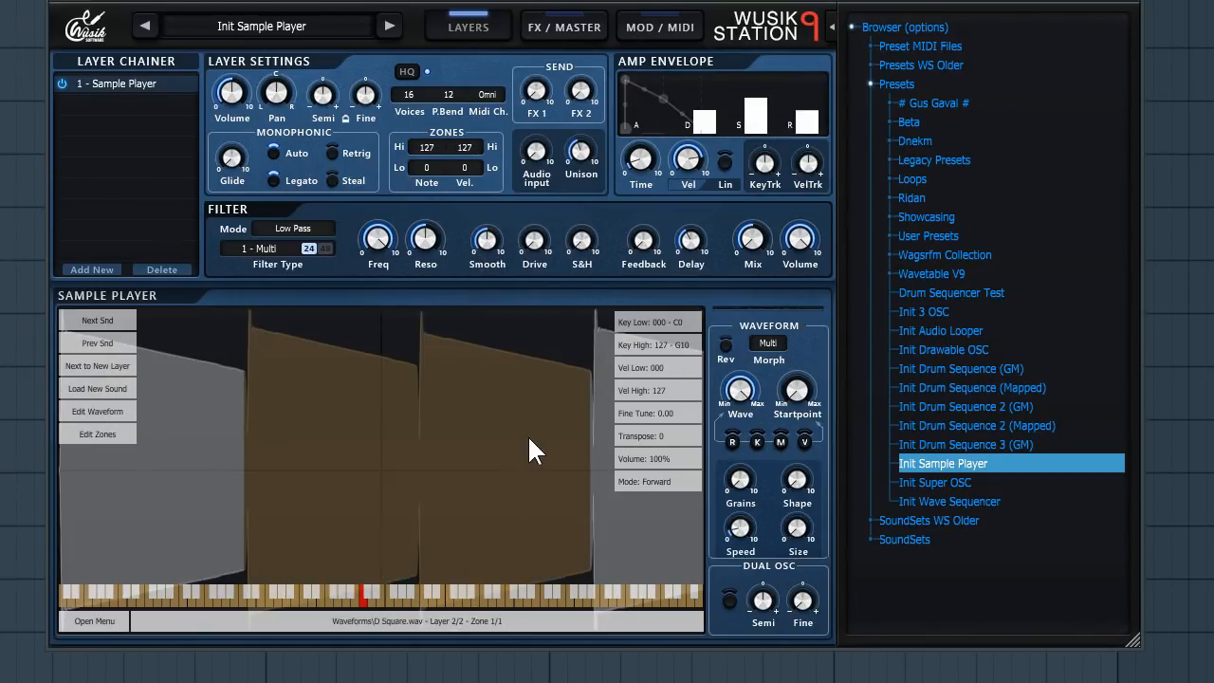
{"action": "left_click", "coordinate": [731, 441]}
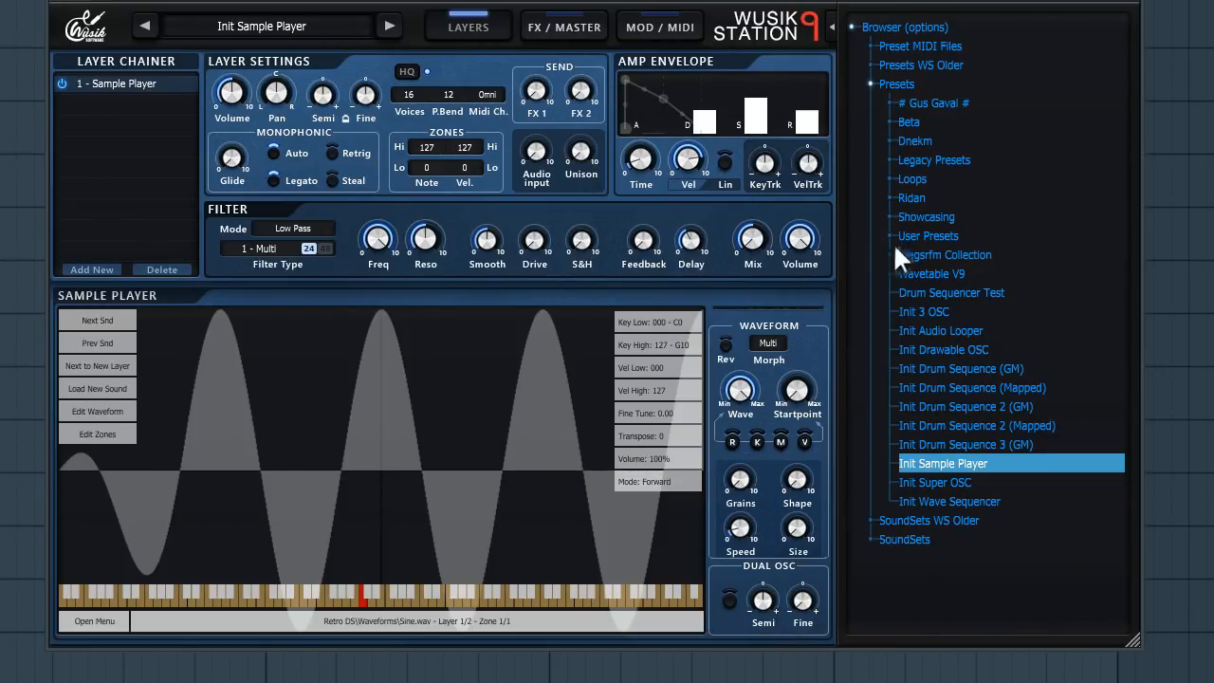
- Load the Granular Morphing preset from the Showcasing preset folder
{"action": "left_click", "coordinate": [985, 220]}
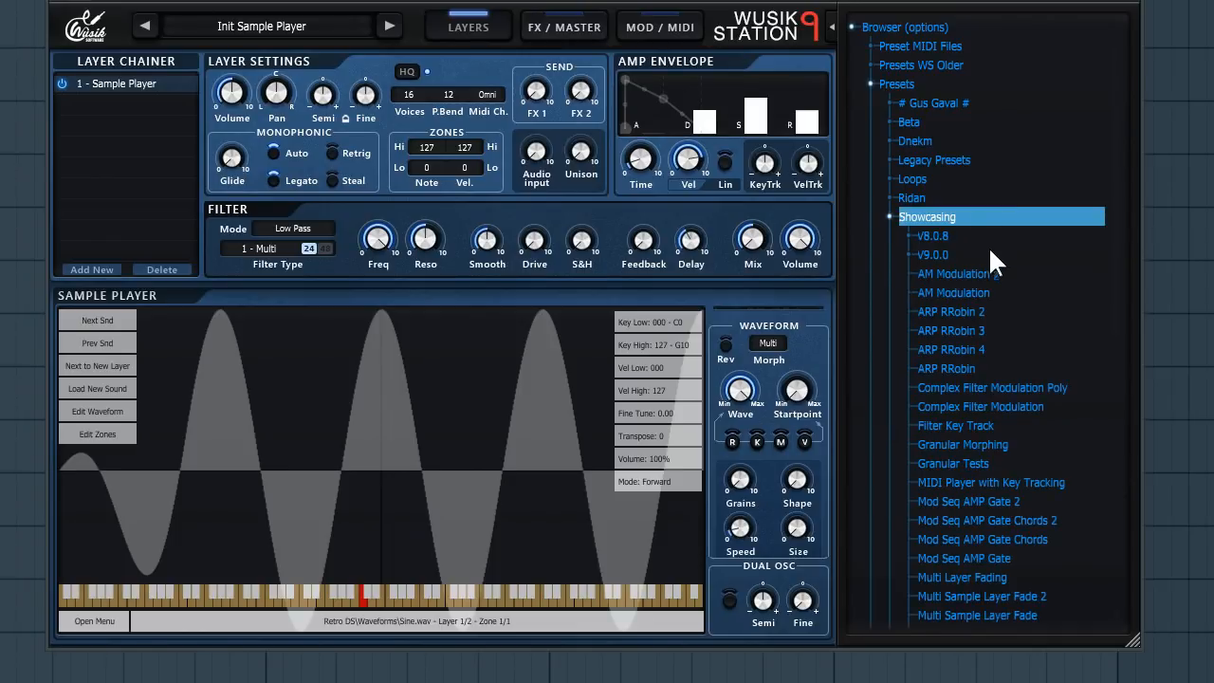
{"action": "scroll", "coordinate": [995, 276], "scroll_direction": "down", "scroll_amount": 7}
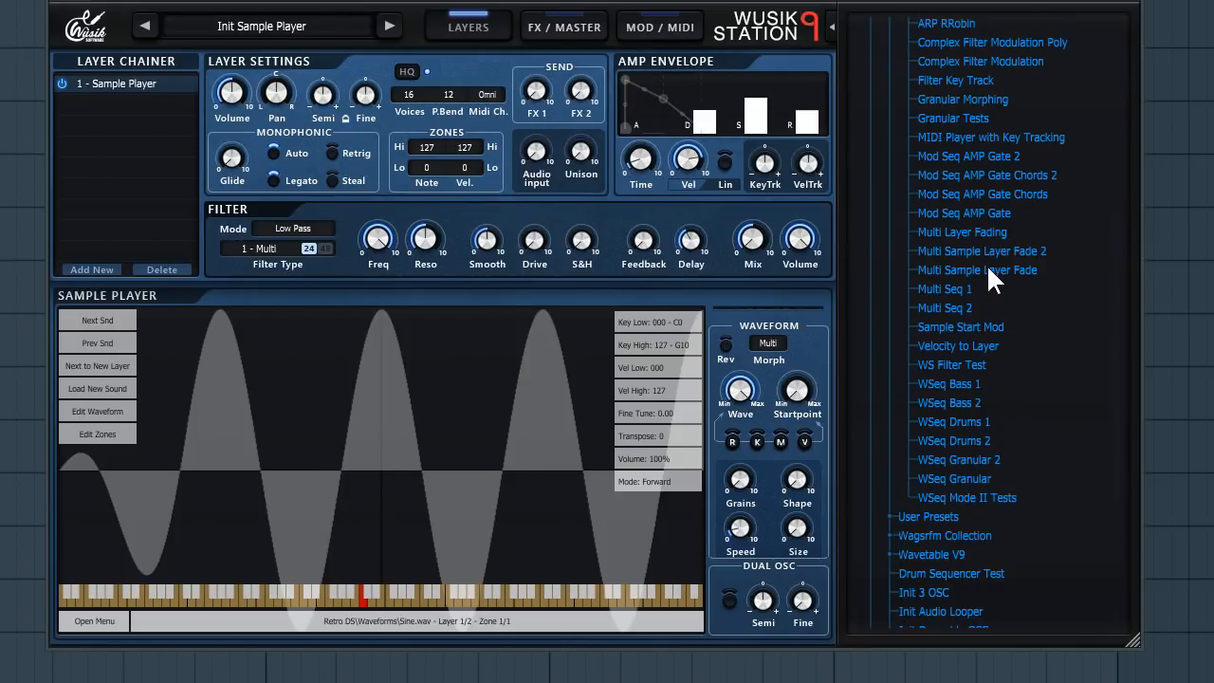
{"action": "double_click", "coordinate": [970, 99]}
{"action": "left_click", "coordinate": [510, 391]}
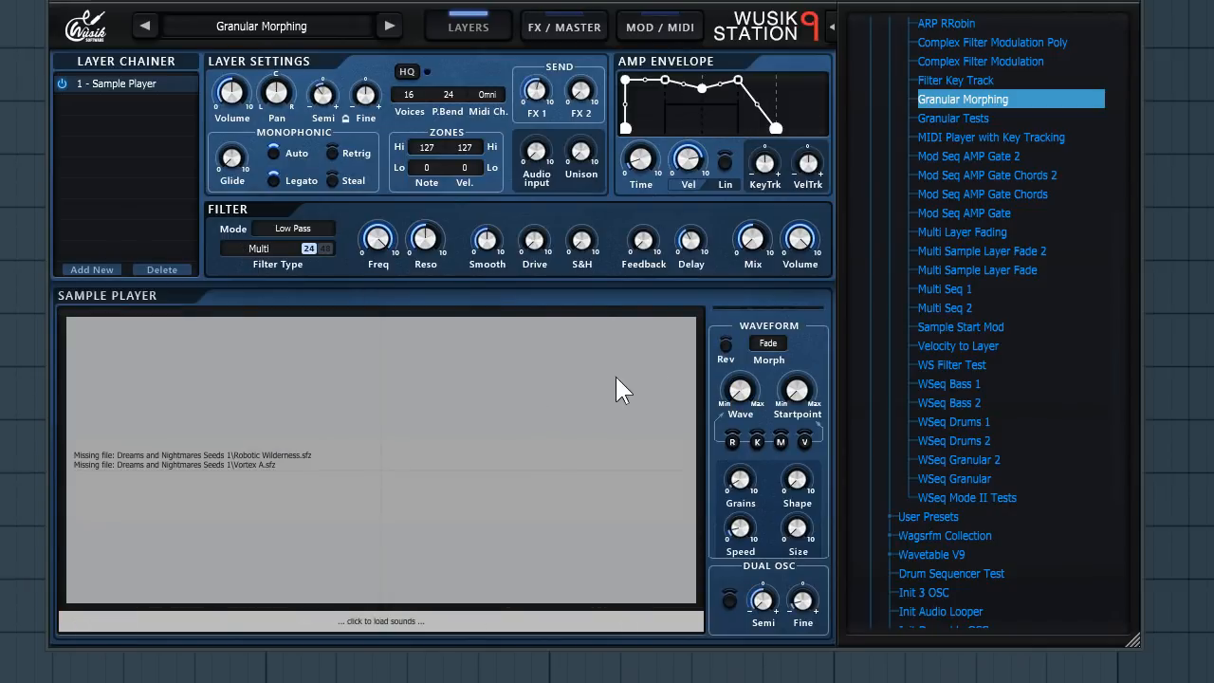
- Load the Granular Tests preset from the Showcasing folder and inspect its granular controls
{"action": "double_click", "coordinate": [1000, 118]}
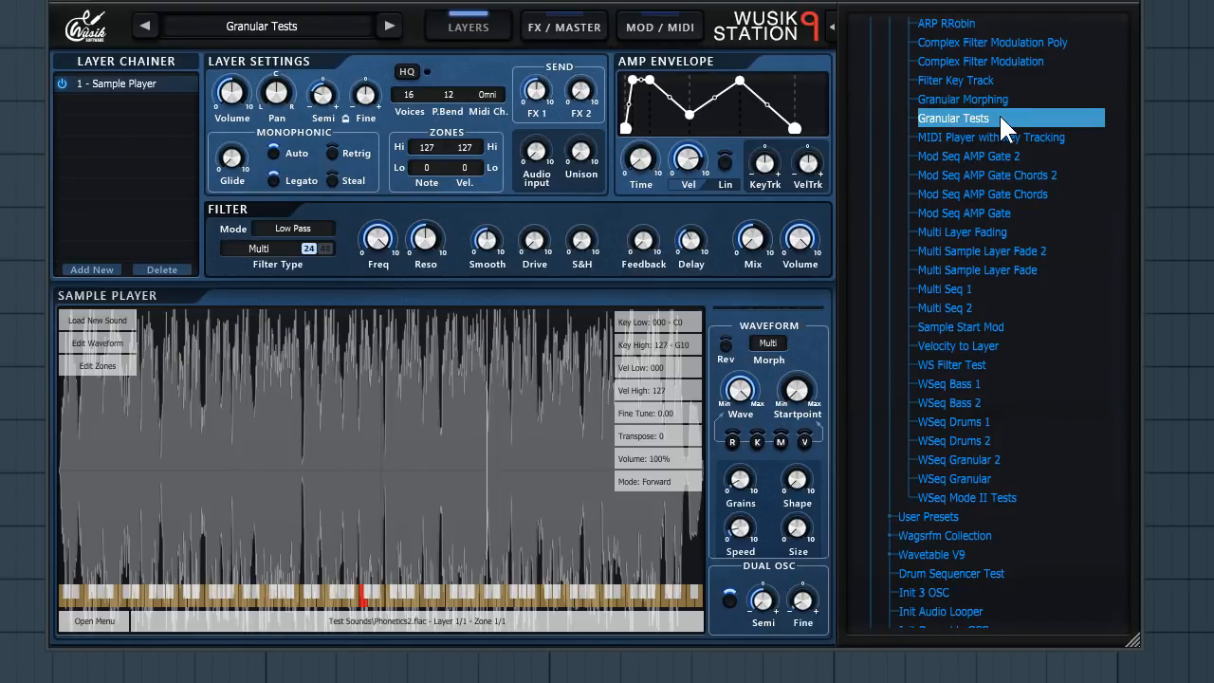
{"action": "mouse_move", "coordinate": [779, 168]}
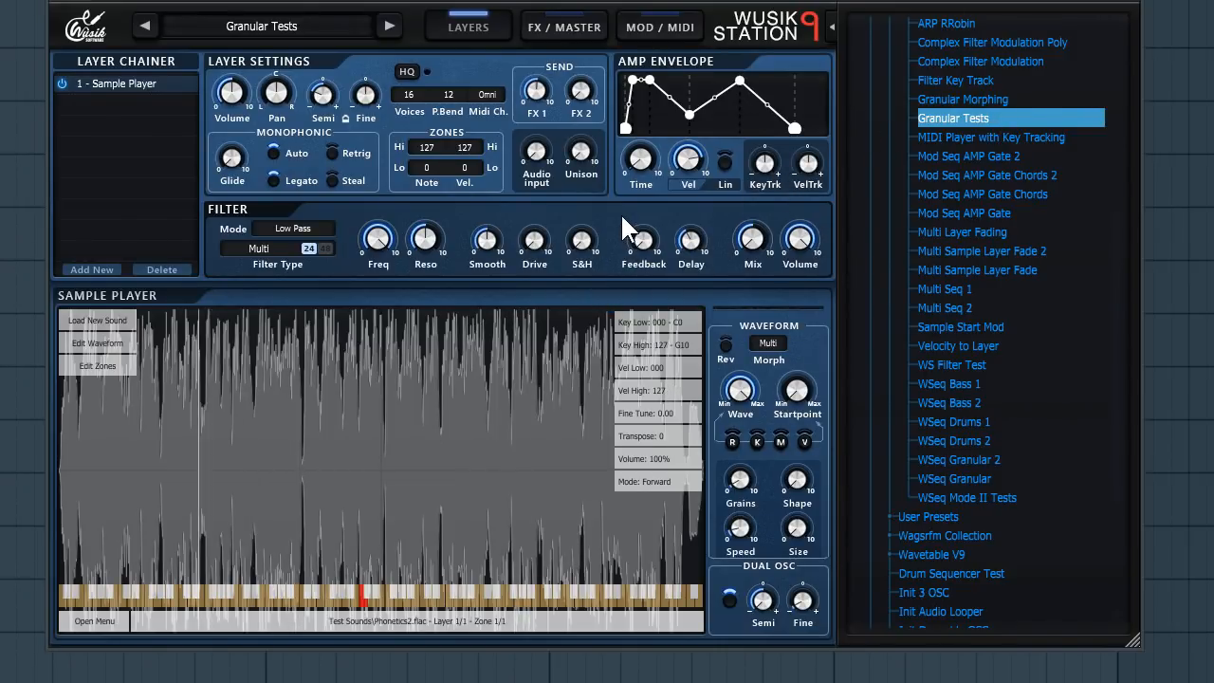
{"action": "mouse_move", "coordinate": [747, 478]}
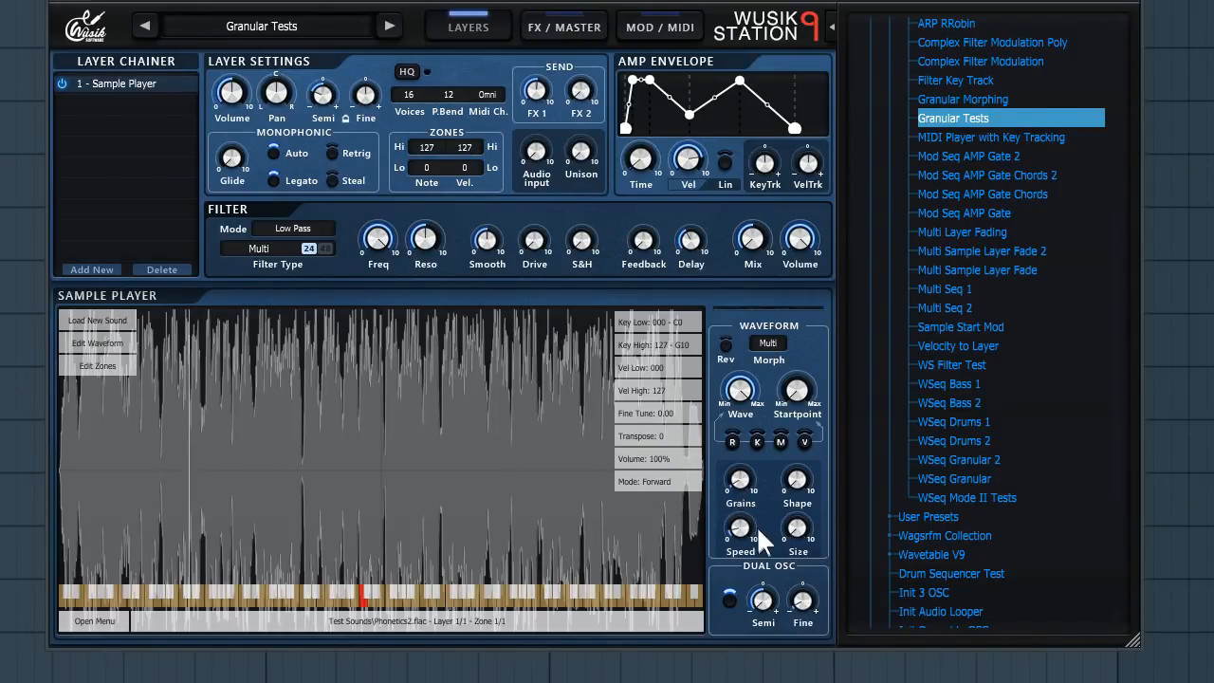
{"action": "mouse_move", "coordinate": [751, 527]}
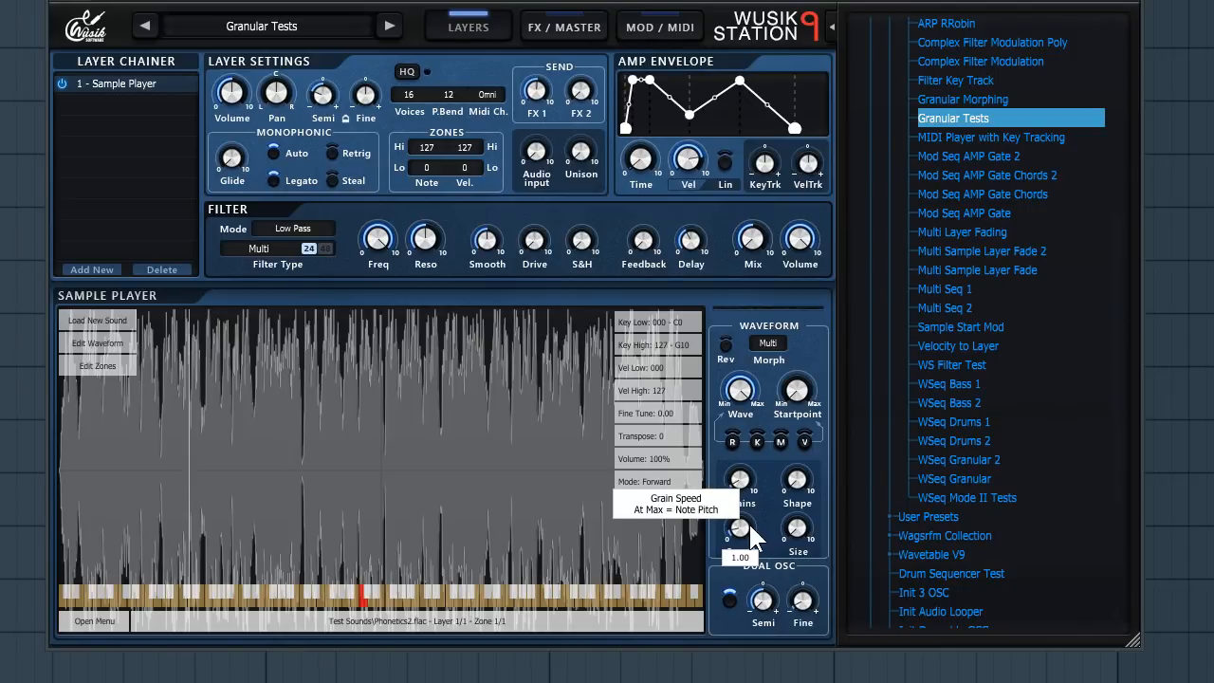
{"action": "mouse_move", "coordinate": [798, 530]}
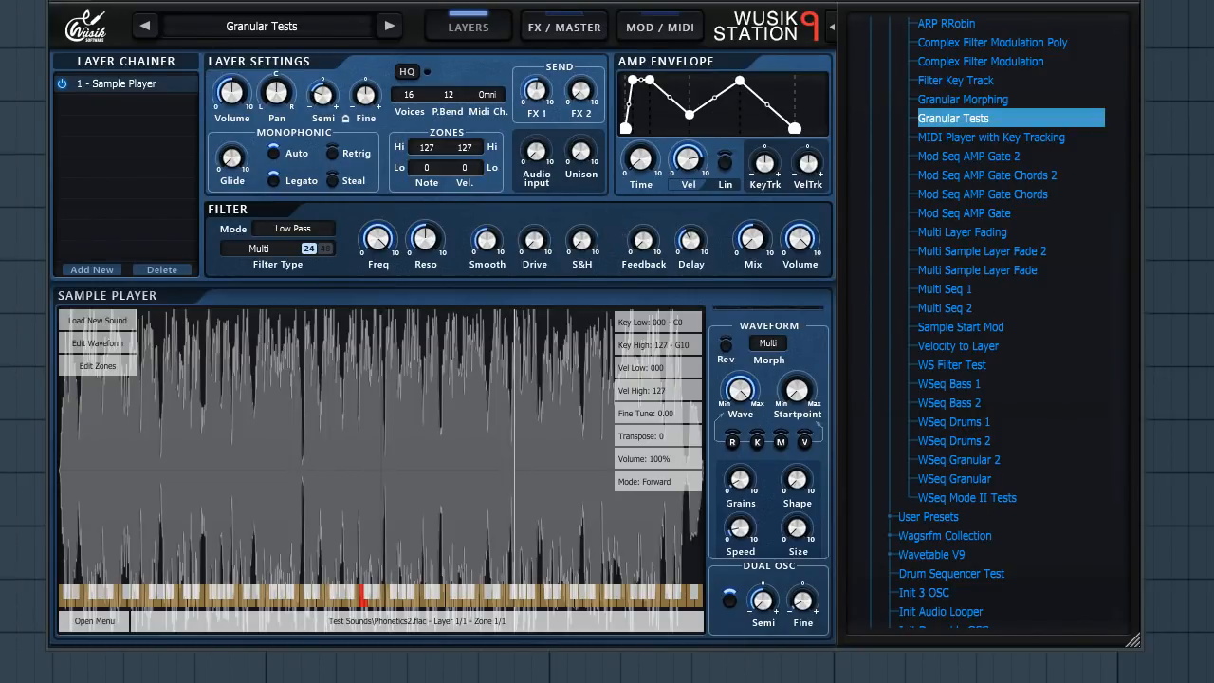
- Inspect the preset's modulation matrix routing, then return to the layer settings
{"action": "left_click", "coordinate": [672, 27]}
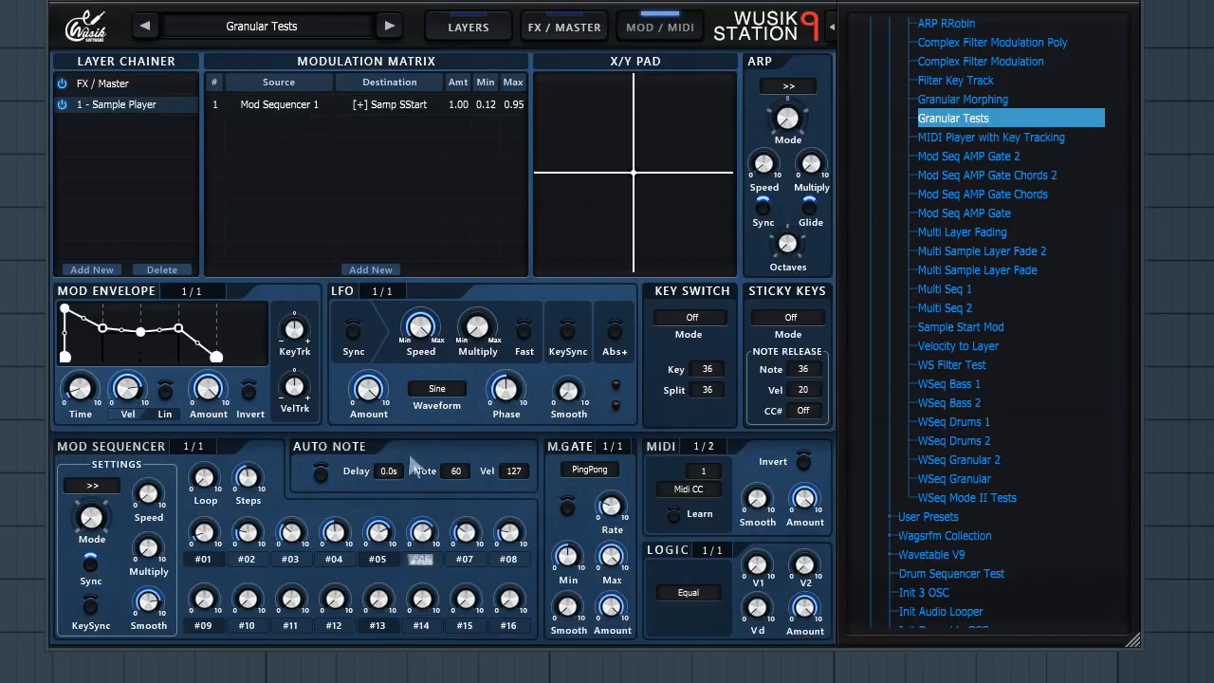
{"action": "left_click", "coordinate": [408, 104]}
{"action": "left_click", "coordinate": [425, 11]}
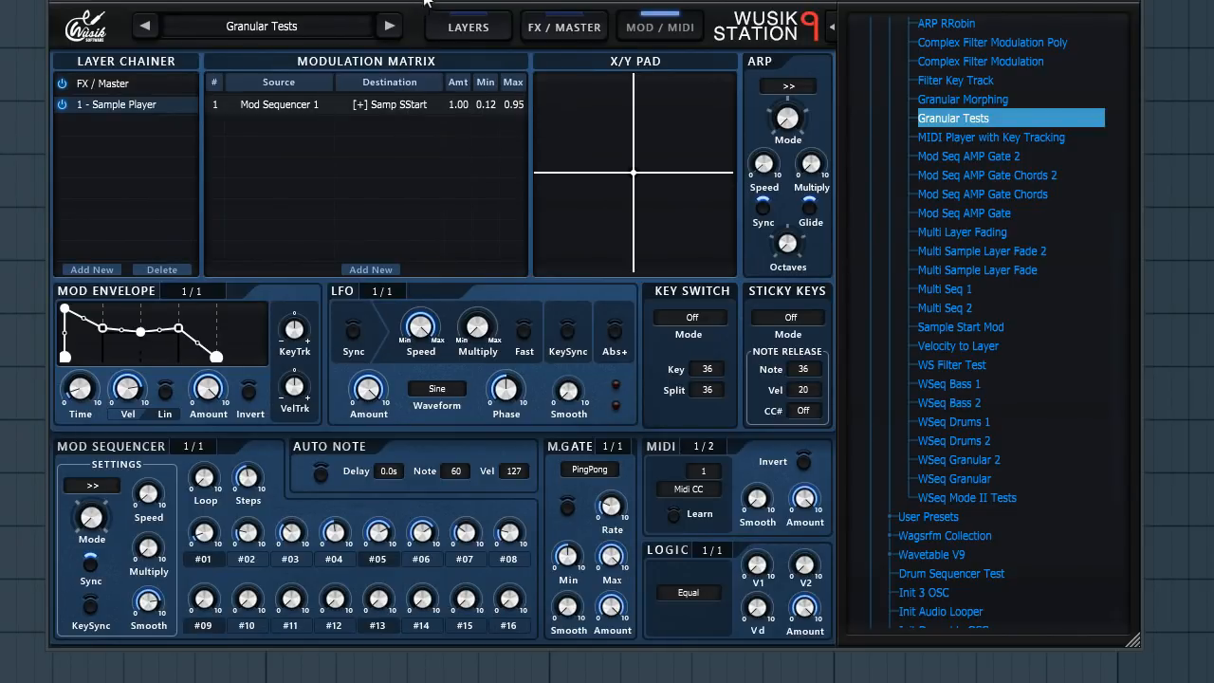
{"action": "left_click", "coordinate": [481, 27]}
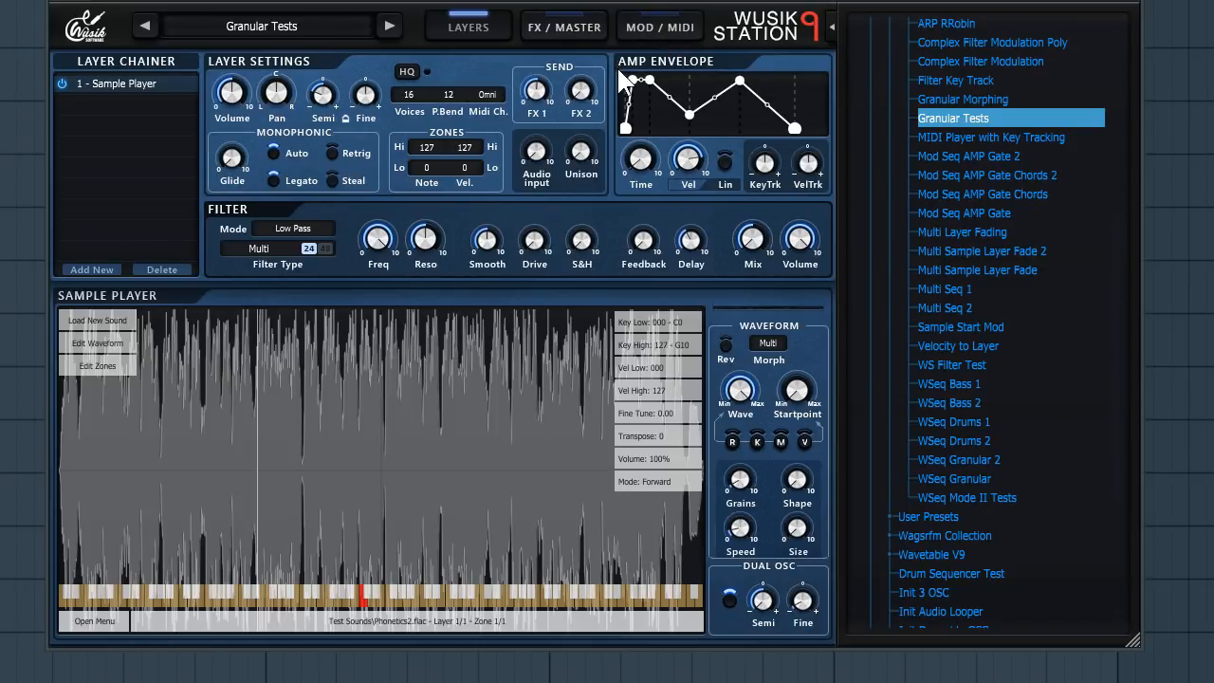
- Lower the master output volume and activate the master limiter
{"action": "left_click", "coordinate": [574, 29]}
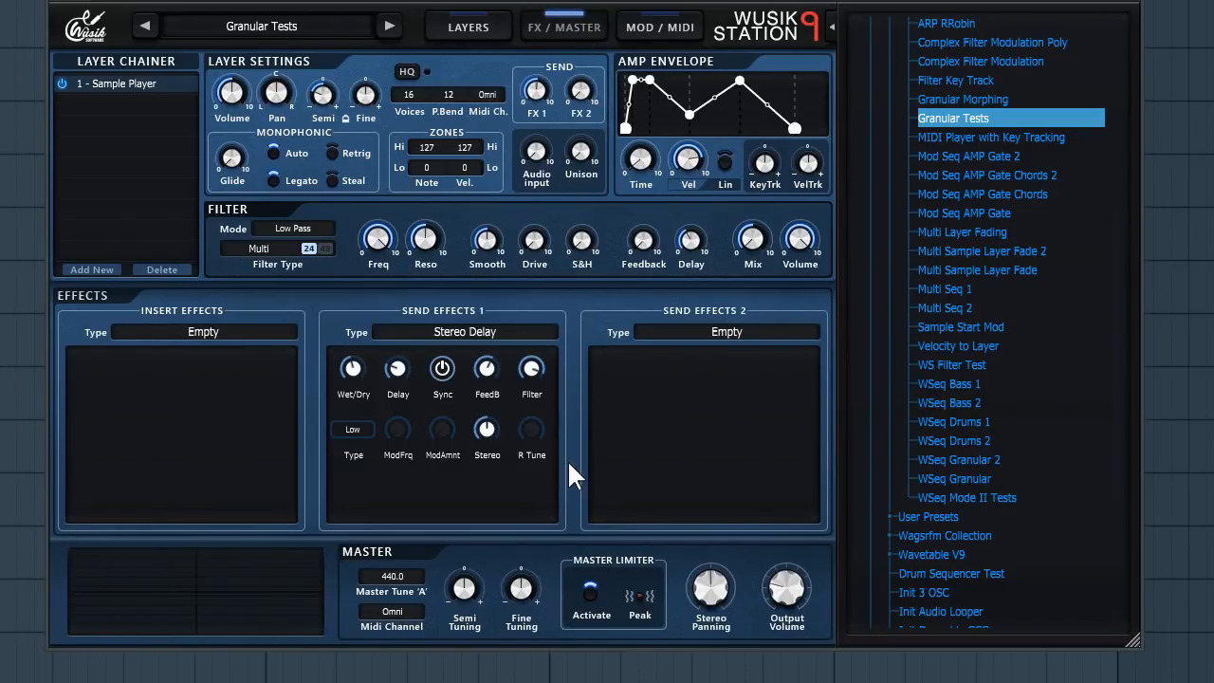
{"action": "mouse_move", "coordinate": [807, 586]}
{"action": "mouse_move", "coordinate": [801, 584]}
{"action": "left_mouse_down"}
{"action": "mouse_move", "coordinate": [802, 531]}
{"action": "mouse_move", "coordinate": [814, 601]}
{"action": "left_mouse_up"}
{"action": "left_click", "coordinate": [591, 592]}
- Add an Oscilloscope effect to Send Effects 1
{"action": "right_click", "coordinate": [466, 338]}
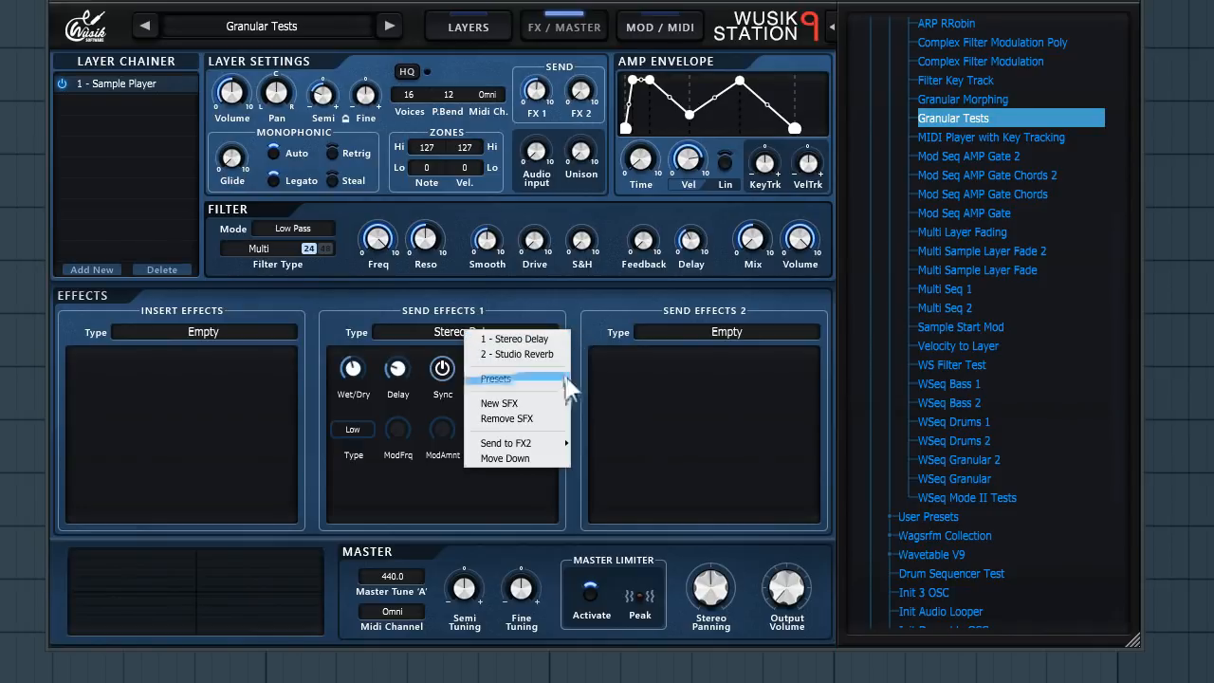
{"action": "mouse_move", "coordinate": [547, 405]}
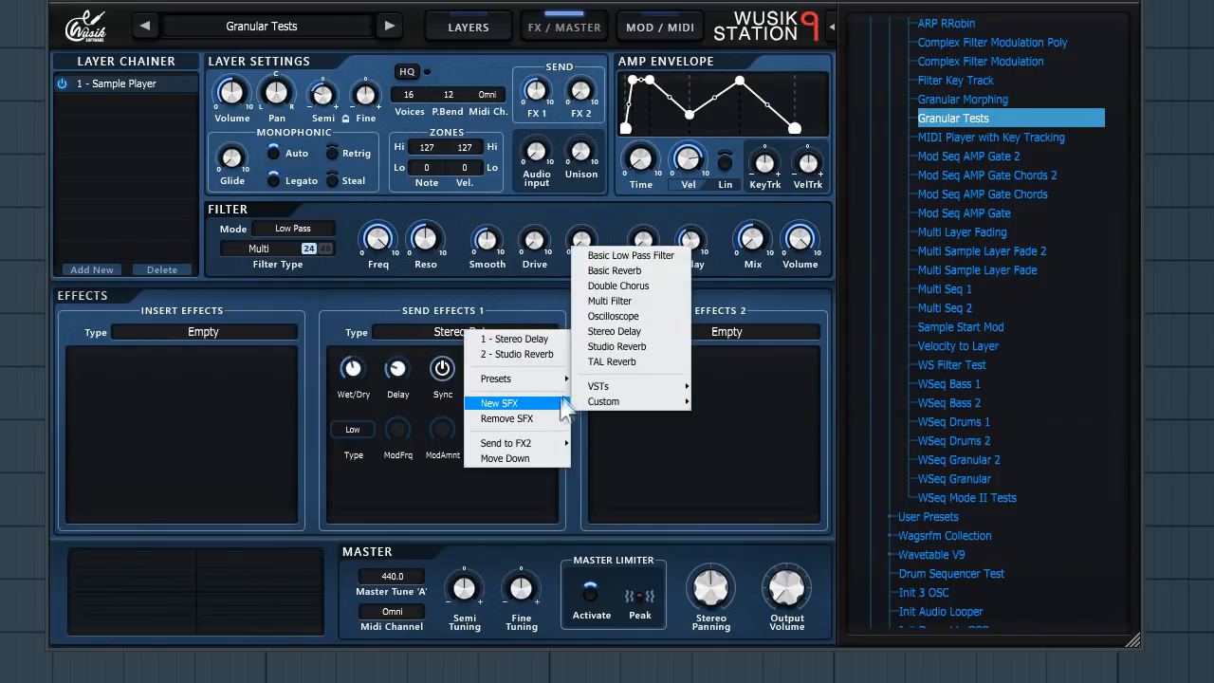
{"action": "mouse_move", "coordinate": [635, 387]}
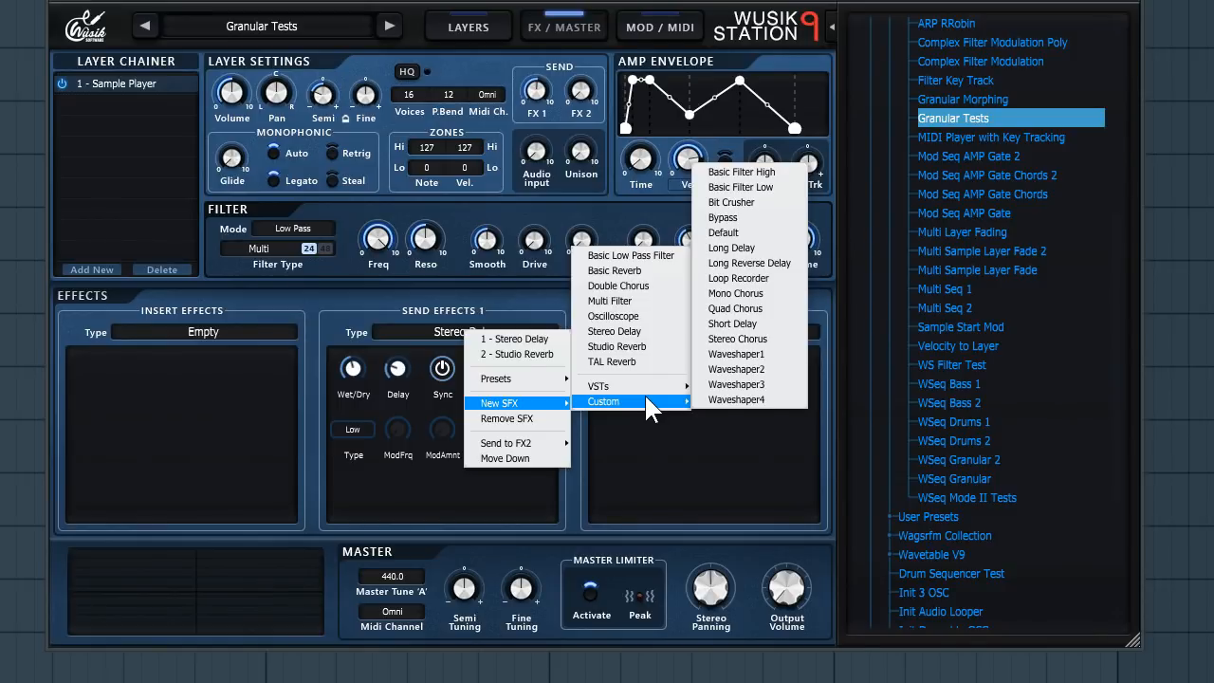
{"action": "left_click", "coordinate": [625, 316]}
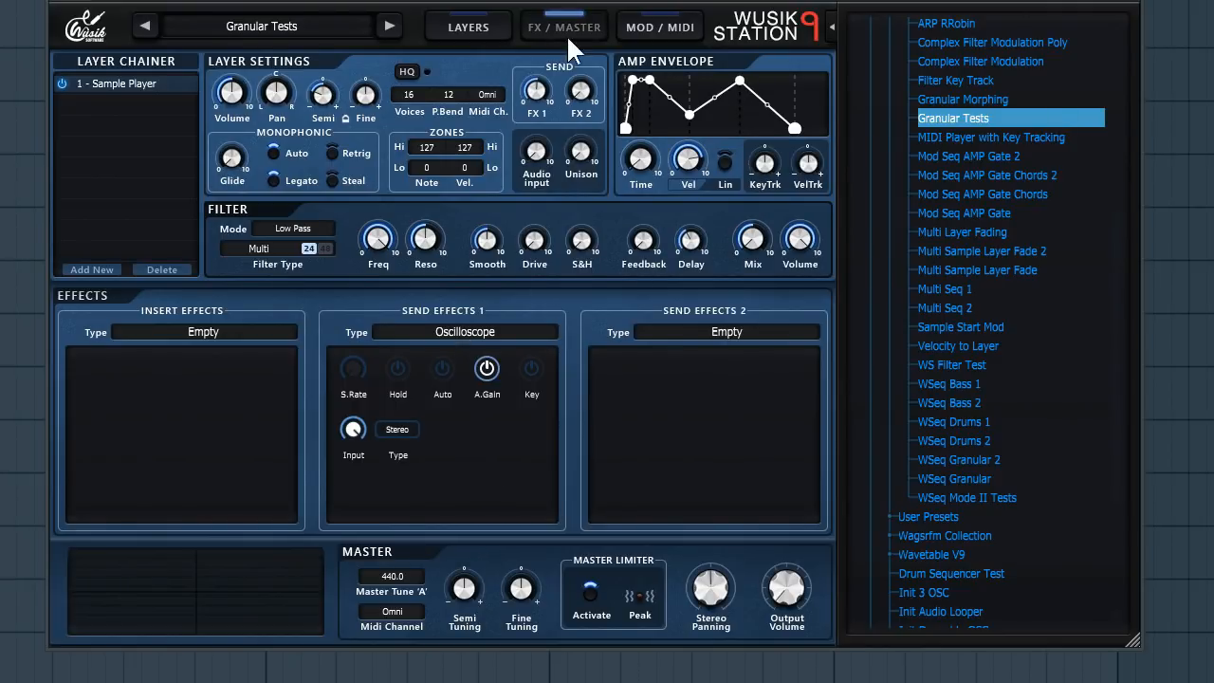
- Open the FX / Master modulation page and load the Init Wave Sequencer preset, discarding current changes
{"action": "left_click", "coordinate": [673, 26]}
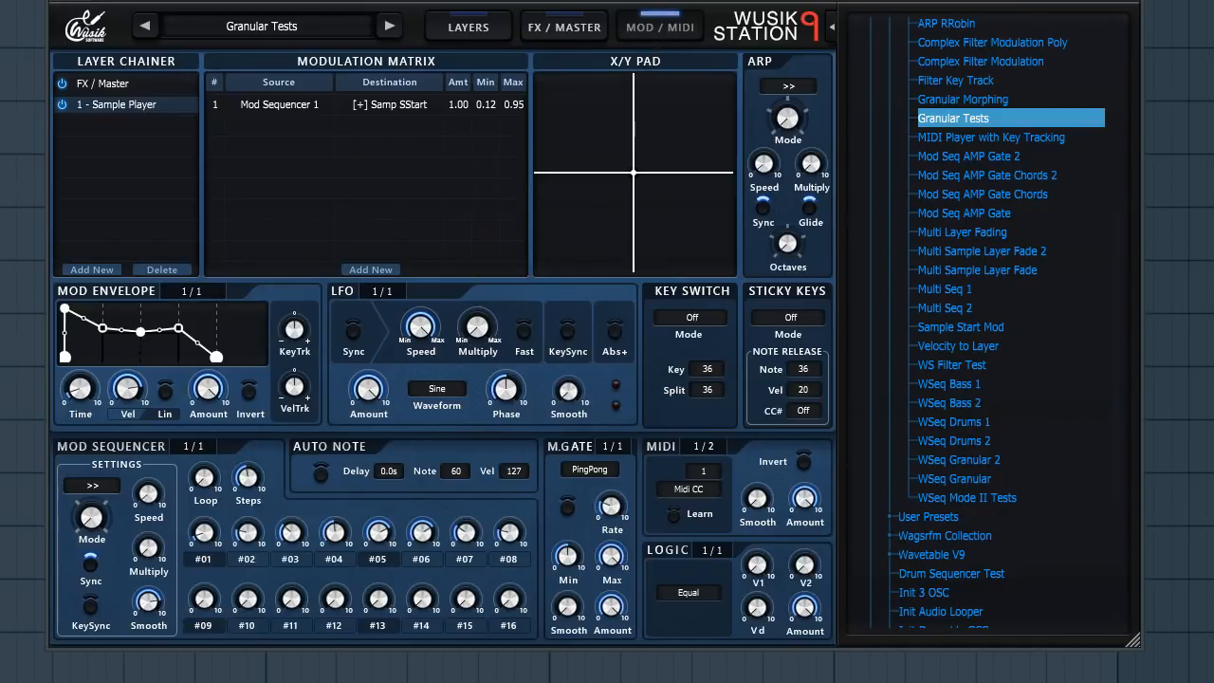
{"action": "left_click", "coordinate": [101, 81]}
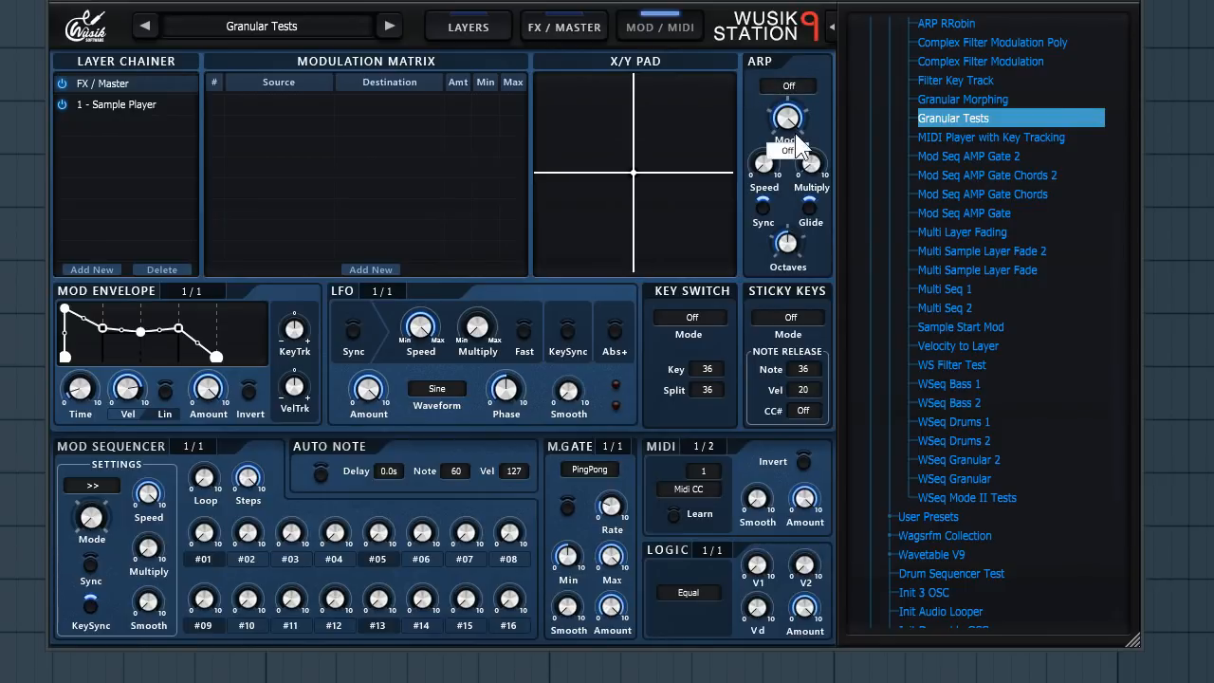
{"action": "scroll", "coordinate": [1044, 485], "scroll_direction": "down", "scroll_amount": 4}
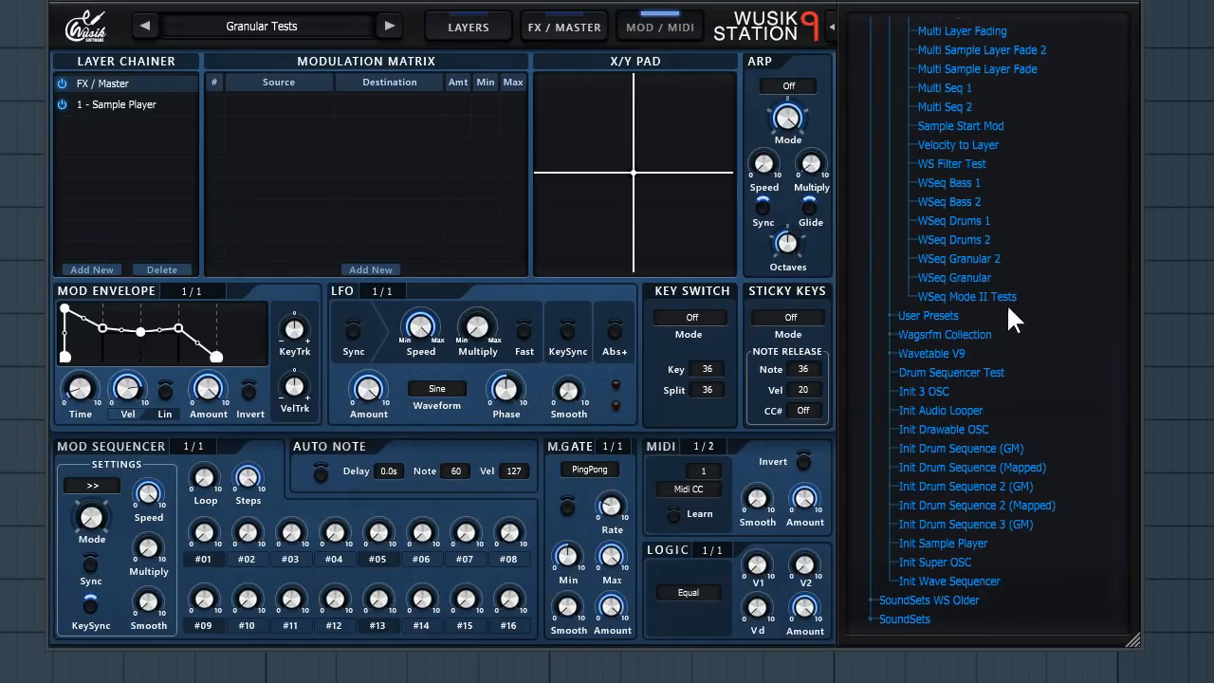
{"action": "left_click", "coordinate": [988, 581]}
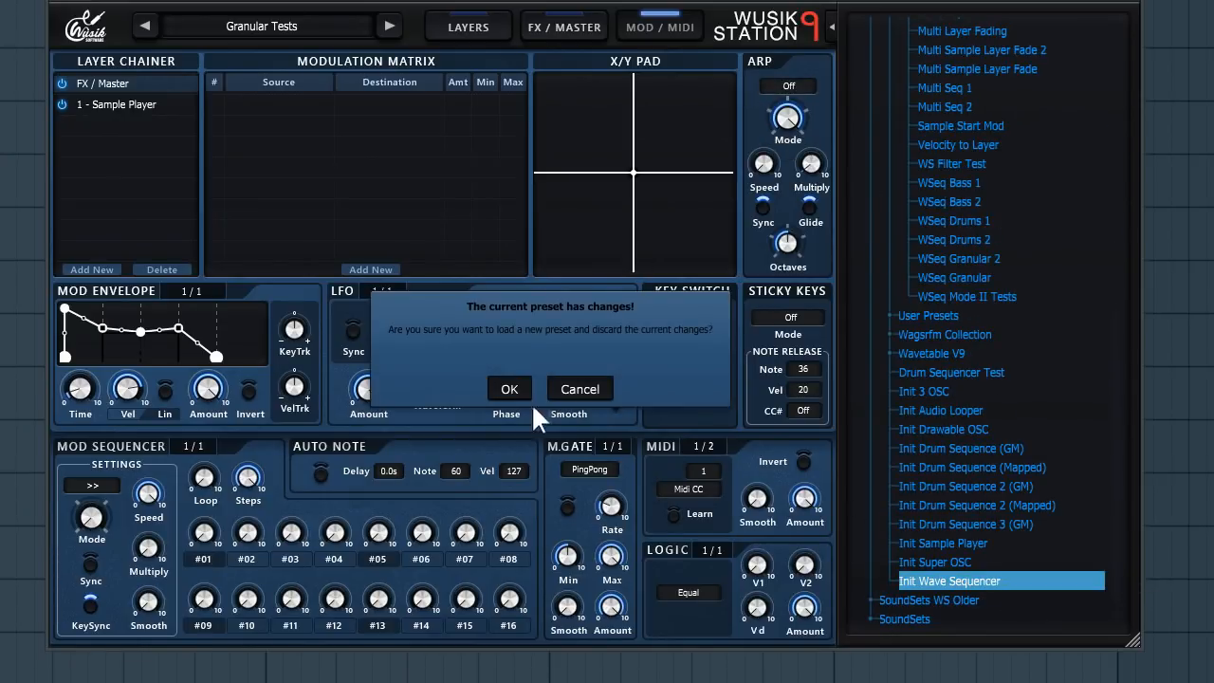
{"action": "left_click", "coordinate": [510, 389]}
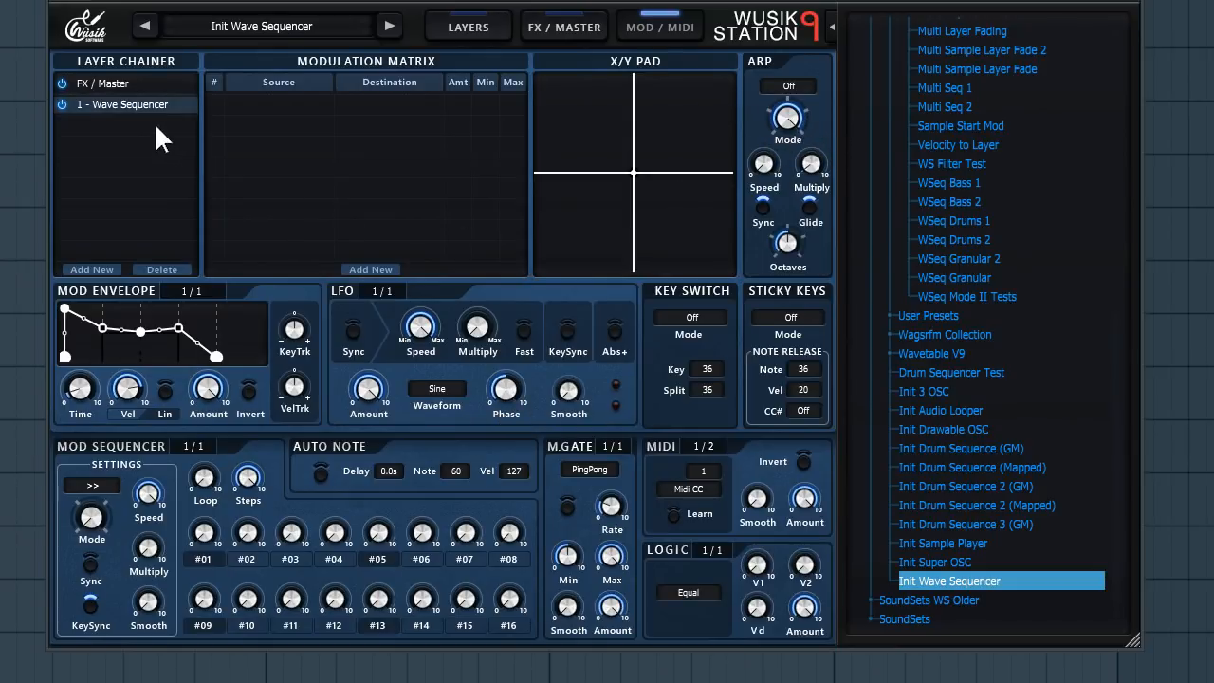
- Turn on the FX / Master arpeggiator by changing its Mode
{"action": "left_click", "coordinate": [132, 84]}
{"action": "left_click_drag", "start_coordinate": [797, 117], "coordinate": [808, 262]}
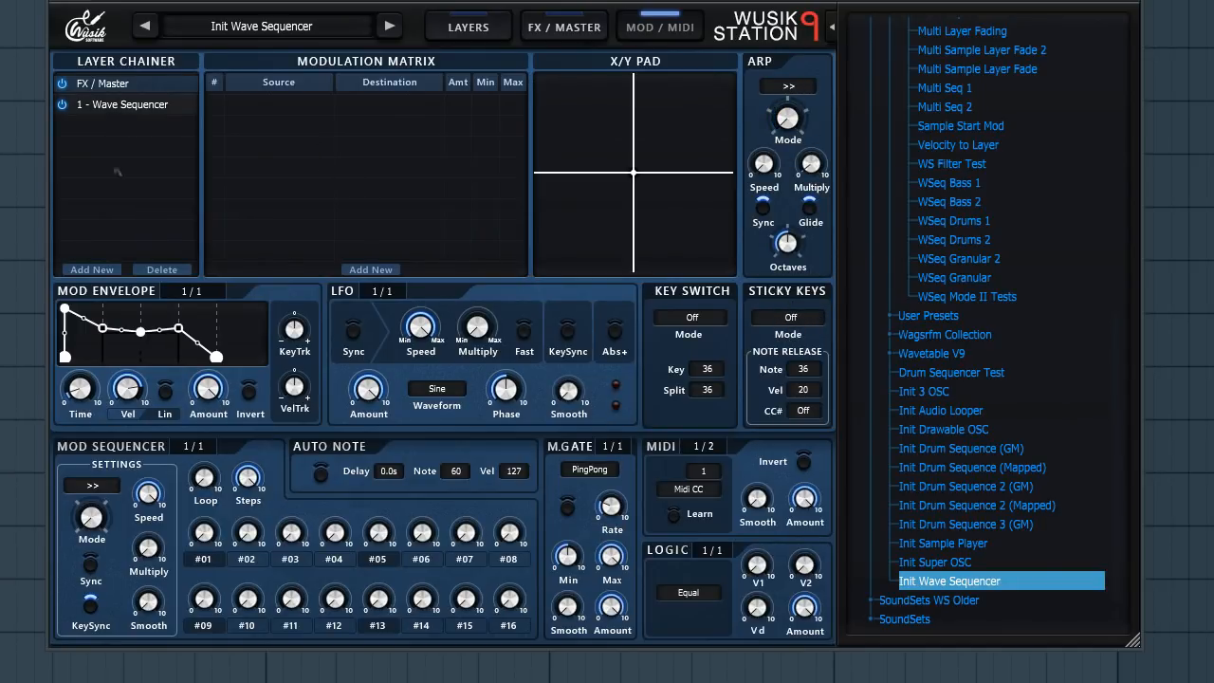
- Add a 3 OSC layer to the layer chain
{"action": "left_click", "coordinate": [97, 270]}
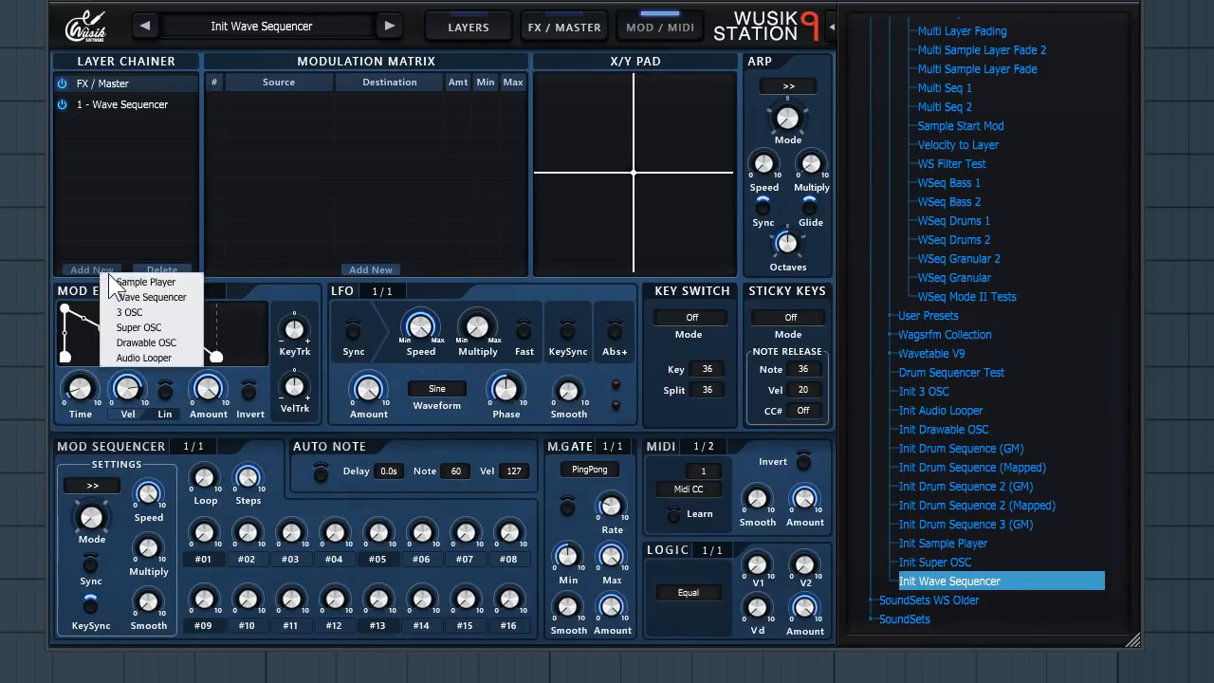
{"action": "left_click", "coordinate": [174, 314]}
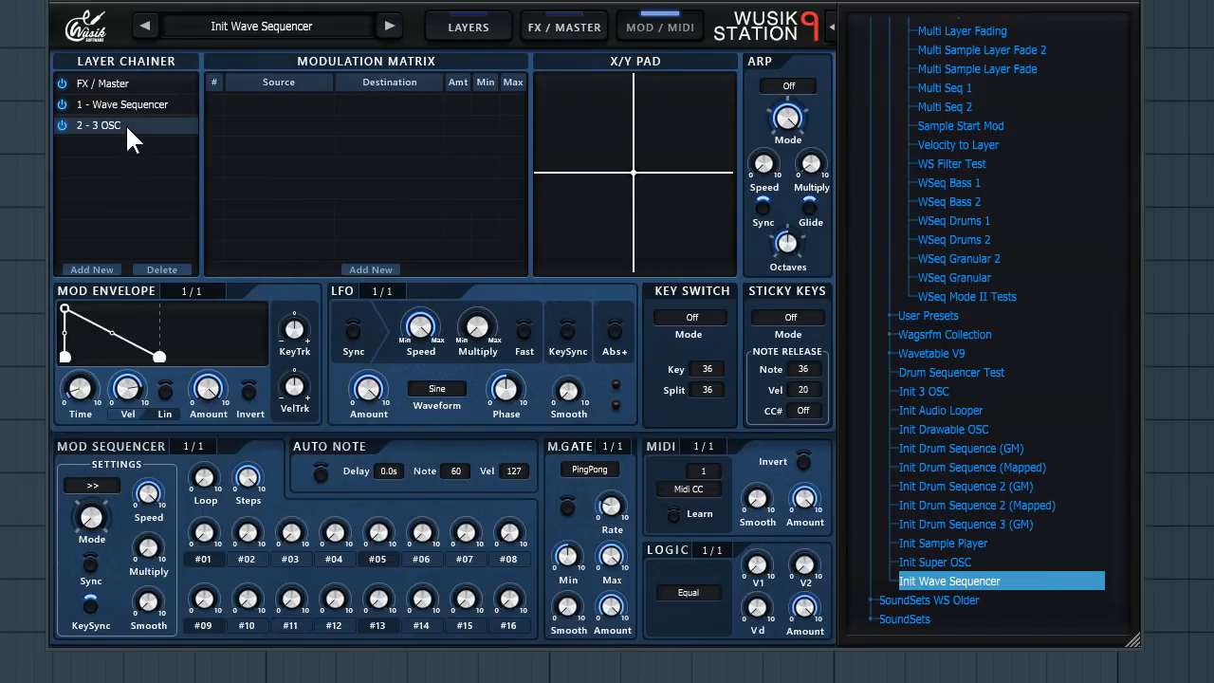
- Select FX / Master and each layer in turn to compare their modulation settings
{"action": "left_click", "coordinate": [147, 85]}
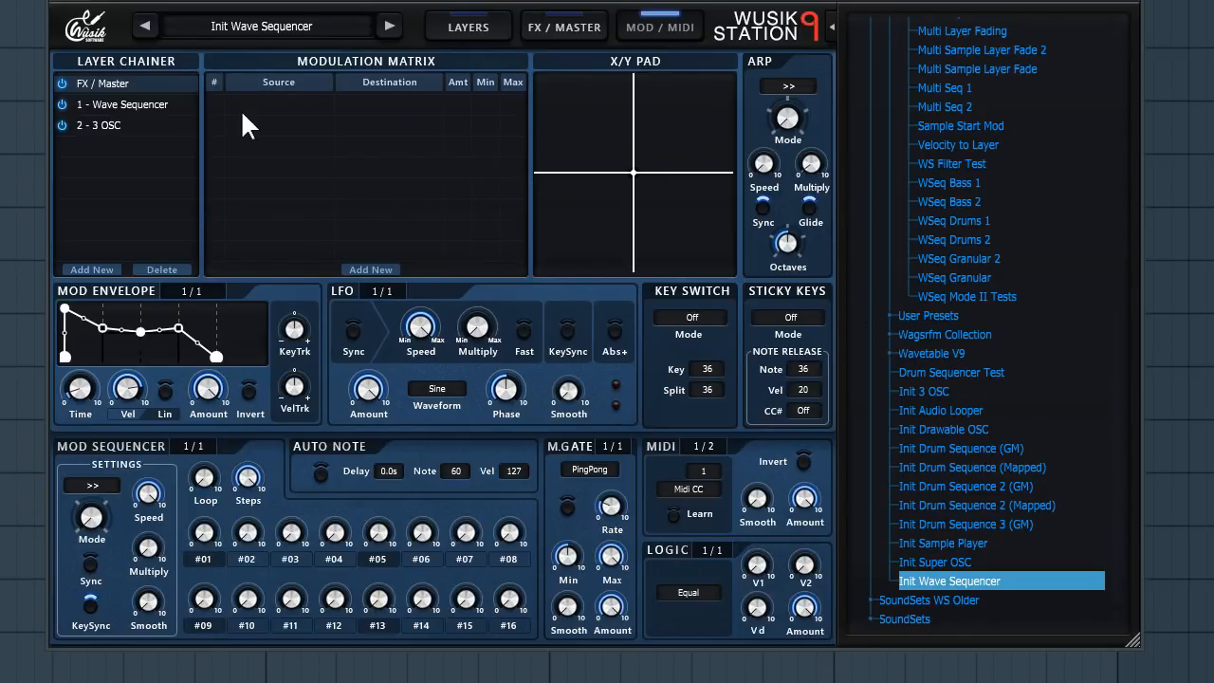
{"action": "left_click", "coordinate": [173, 102]}
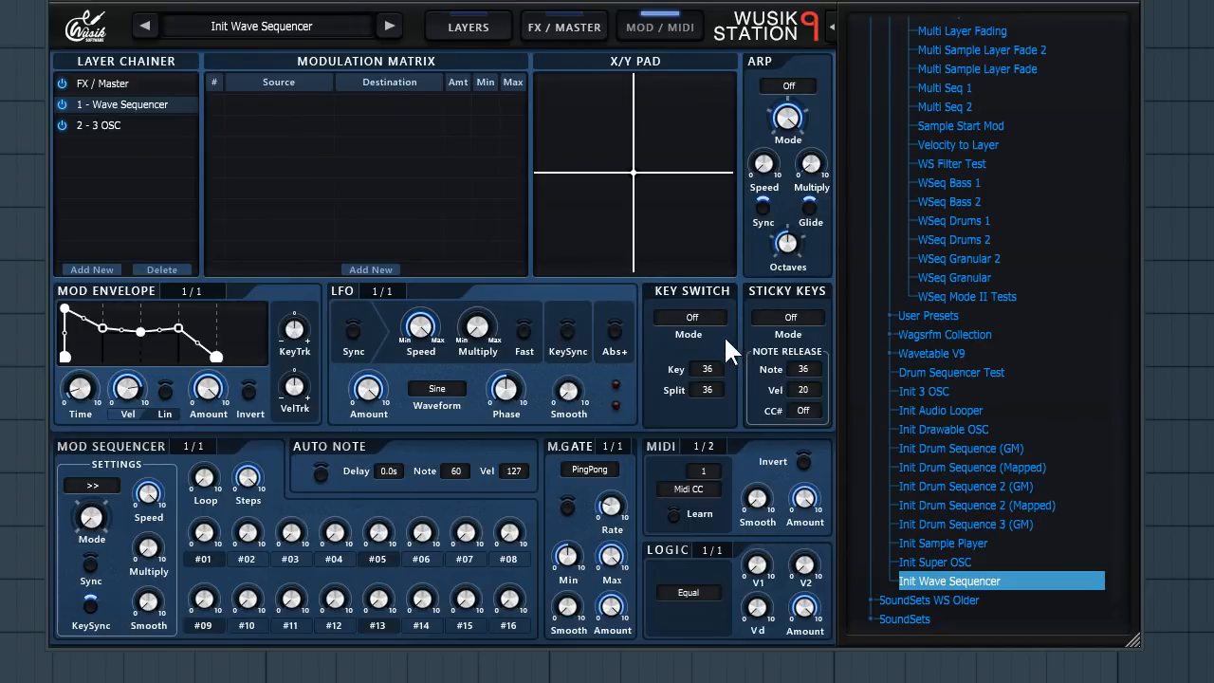
{"action": "left_click", "coordinate": [136, 125]}
{"action": "left_click", "coordinate": [159, 106]}
- Add a second LFO to the Wave Sequencer layer's modulation
{"action": "left_click", "coordinate": [383, 289]}
{"action": "left_click", "coordinate": [429, 354]}
{"action": "left_click", "coordinate": [377, 289]}
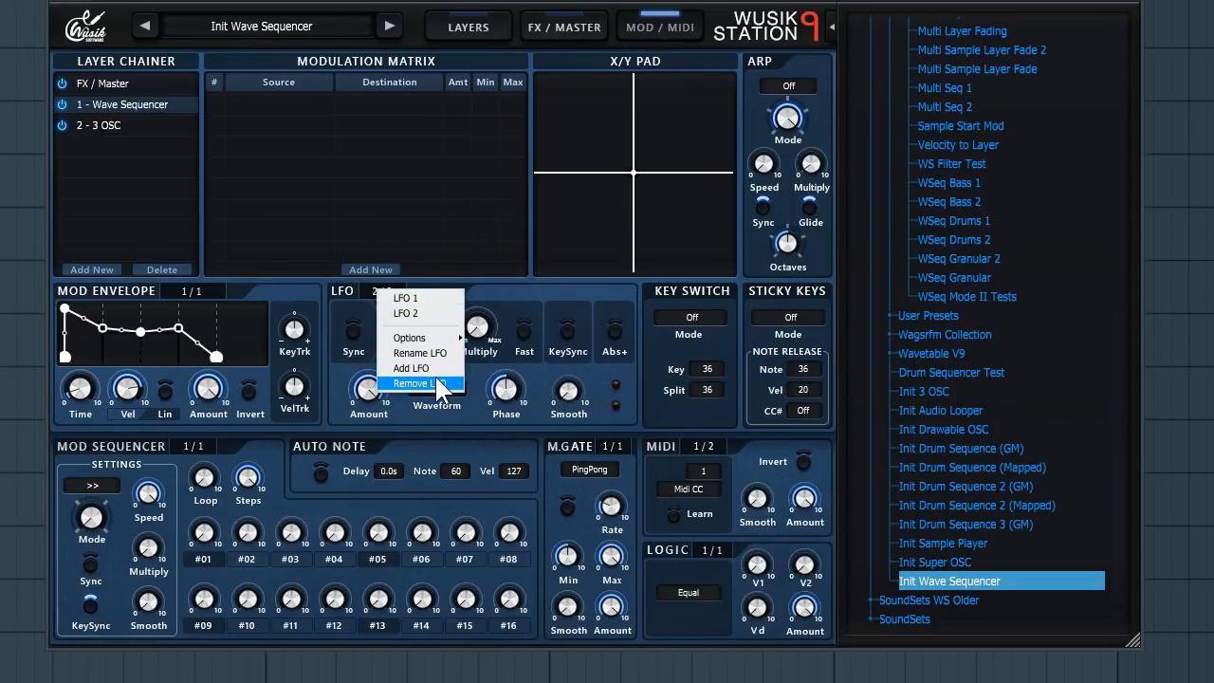
- Add a third LFO and rename it Filter
{"action": "left_click", "coordinate": [432, 368]}
{"action": "left_click", "coordinate": [381, 291]}
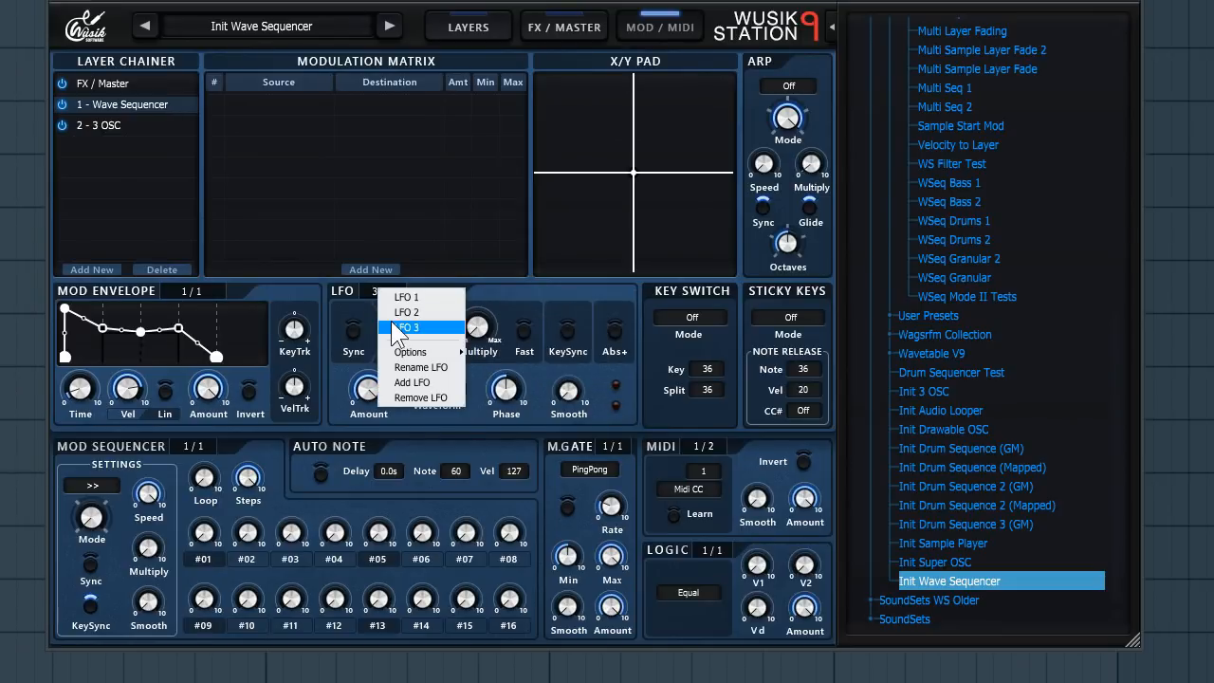
{"action": "left_click", "coordinate": [432, 367]}
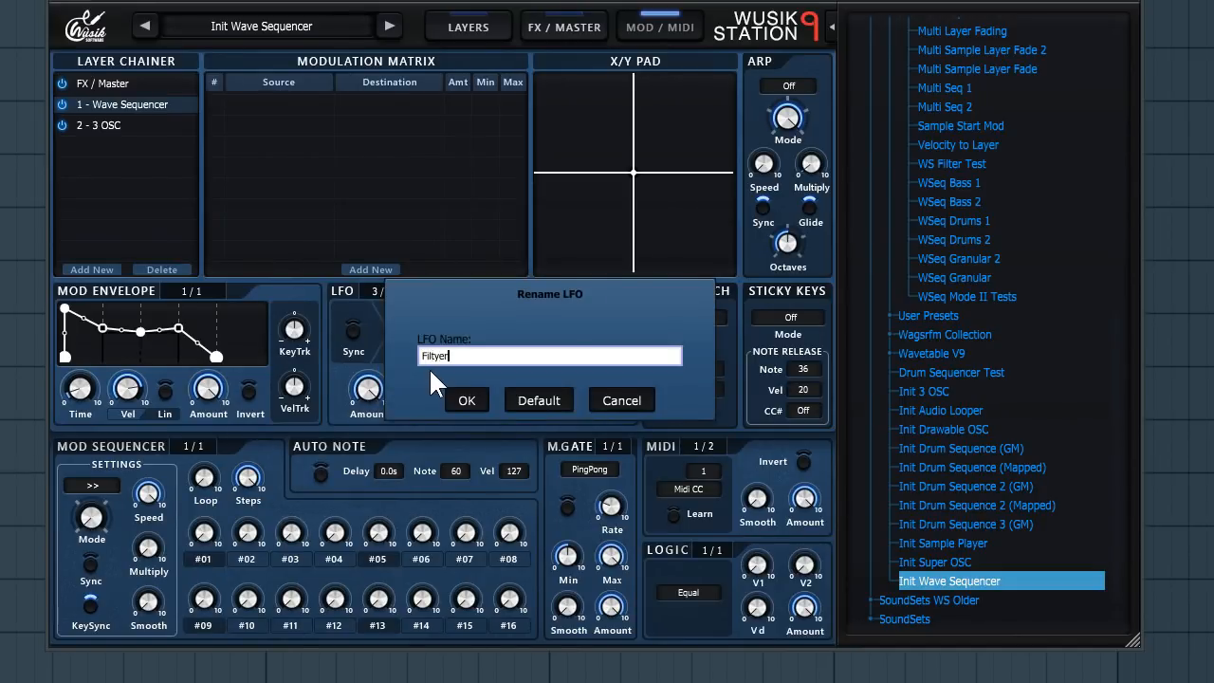
{"action": "type", "text": "Filter"}
{"action": "key", "text": "Return"}
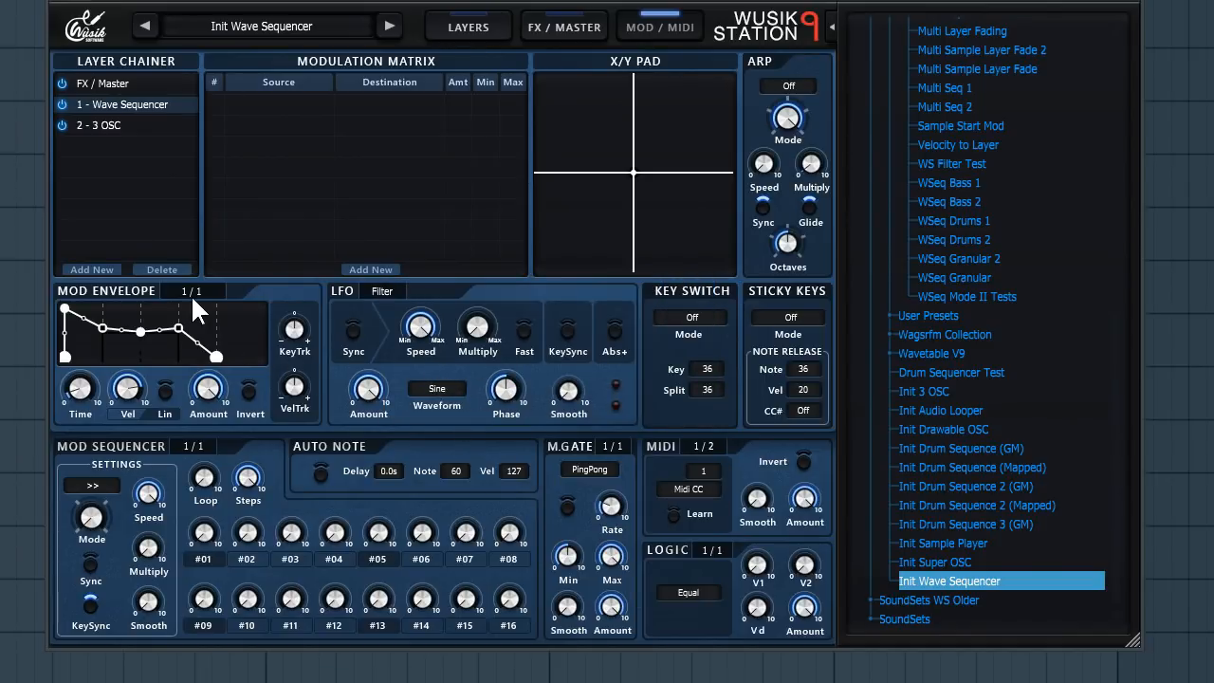
{"action": "left_click", "coordinate": [192, 295]}
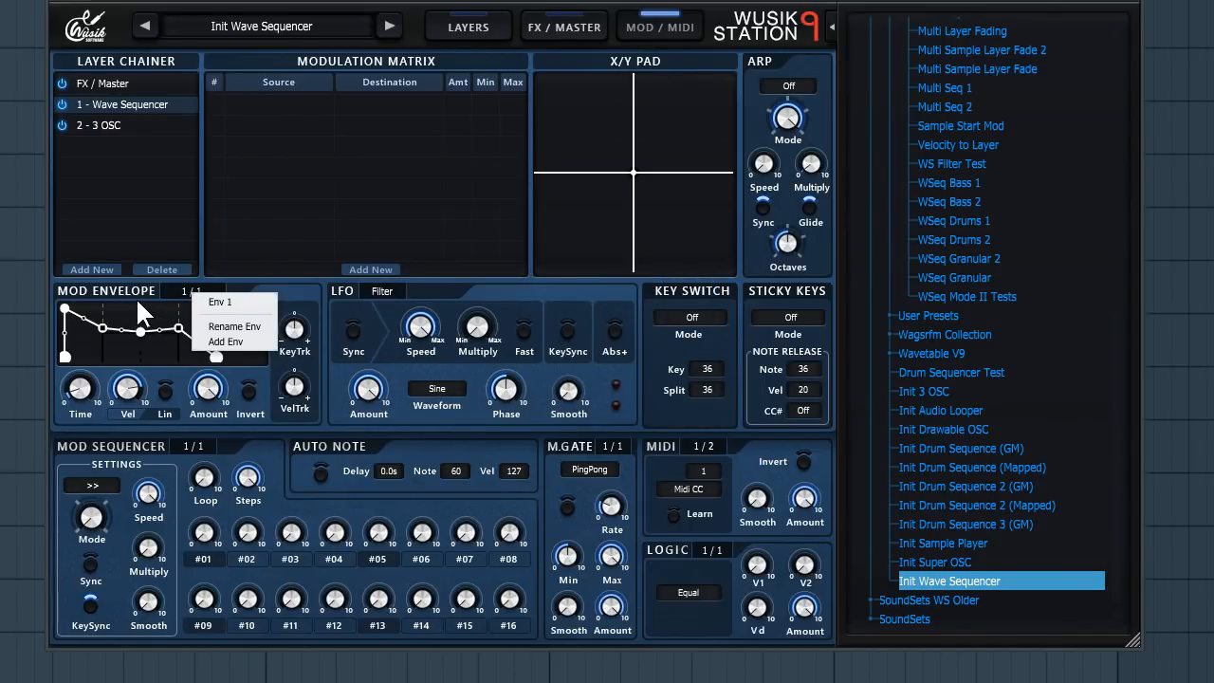
{"action": "left_click", "coordinate": [252, 324]}
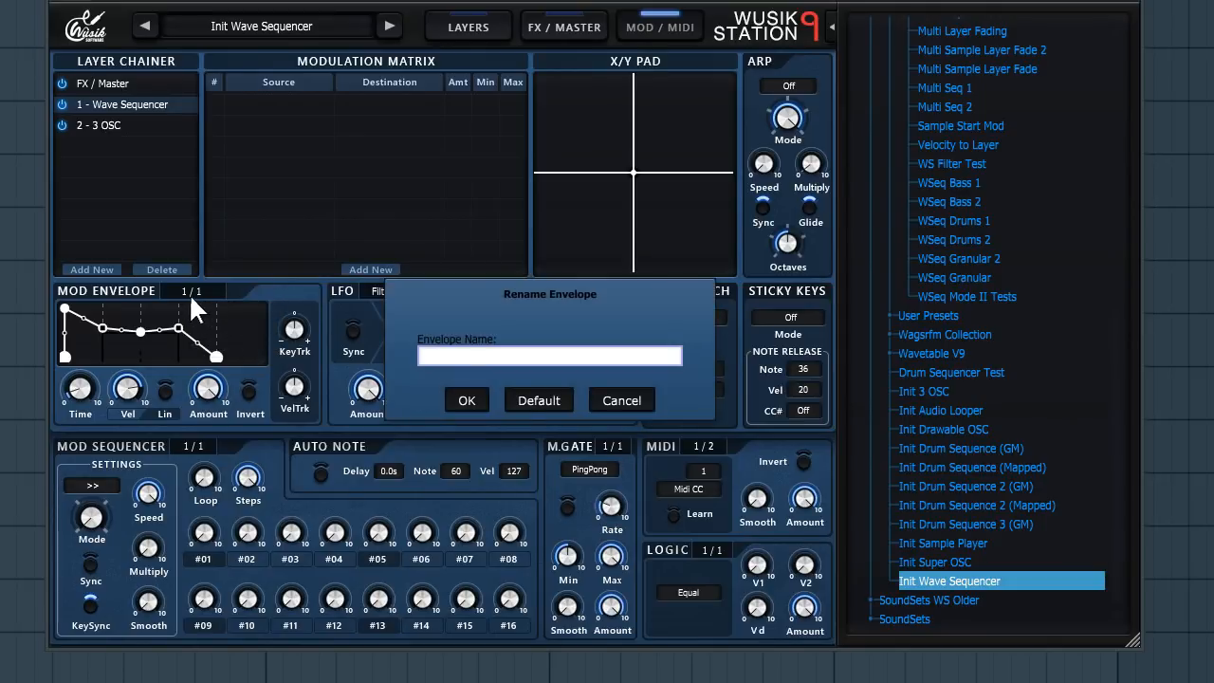
{"action": "left_click", "coordinate": [624, 399]}
- Add two more modulation envelopes so there are three, then return to the first envelope
{"action": "left_click", "coordinate": [190, 293]}
{"action": "left_click", "coordinate": [242, 334]}
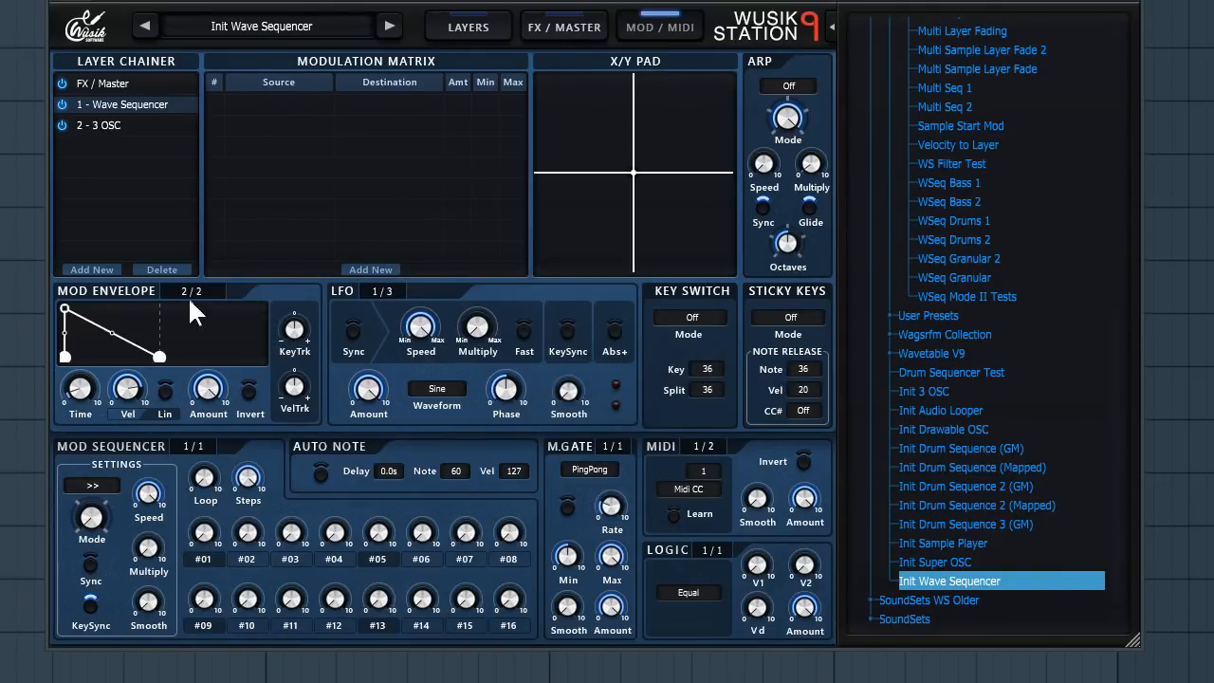
{"action": "left_click", "coordinate": [188, 296]}
{"action": "left_click", "coordinate": [255, 357]}
{"action": "left_click", "coordinate": [210, 291]}
{"action": "left_click", "coordinate": [310, 287]}
- Add a second modulation sequencer
{"action": "left_click", "coordinate": [194, 446]}
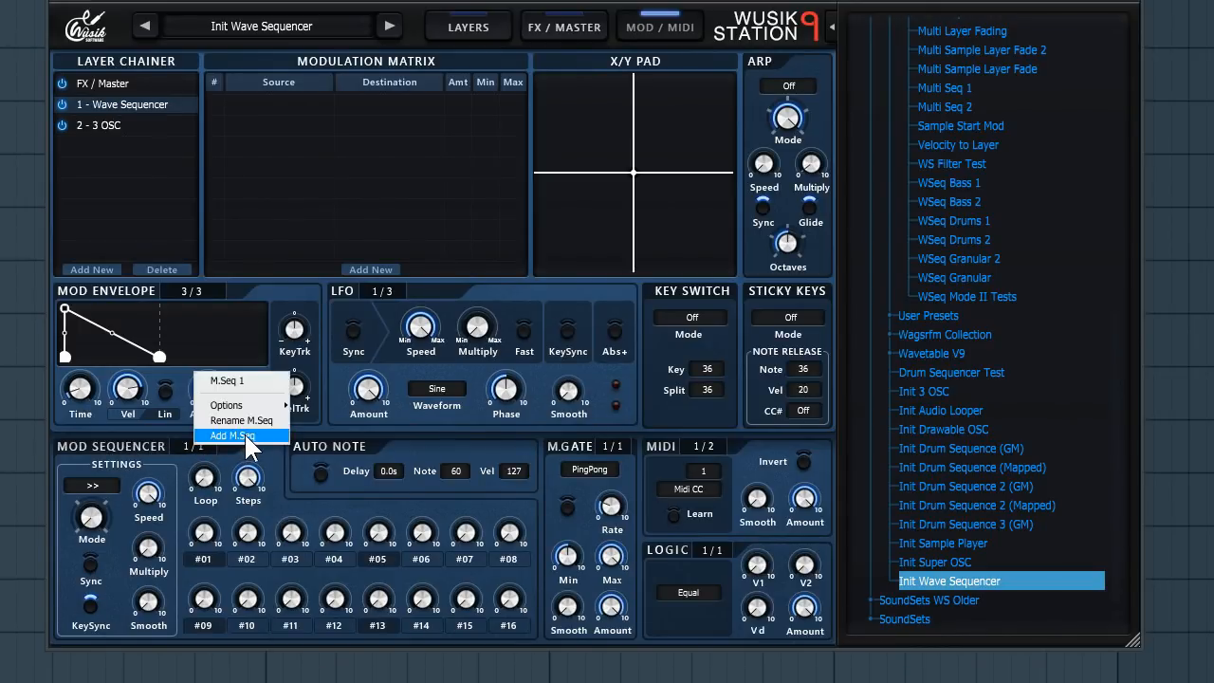
{"action": "left_click", "coordinate": [244, 432]}
{"action": "left_click", "coordinate": [193, 443]}
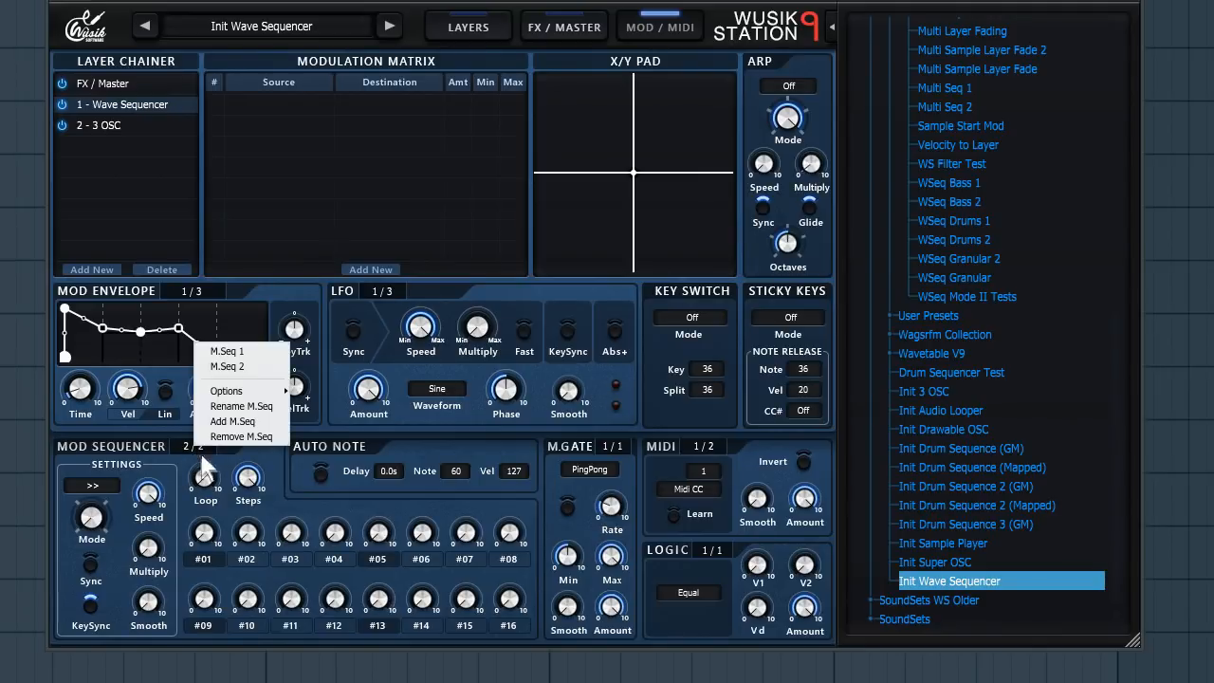
{"action": "left_click", "coordinate": [286, 480]}
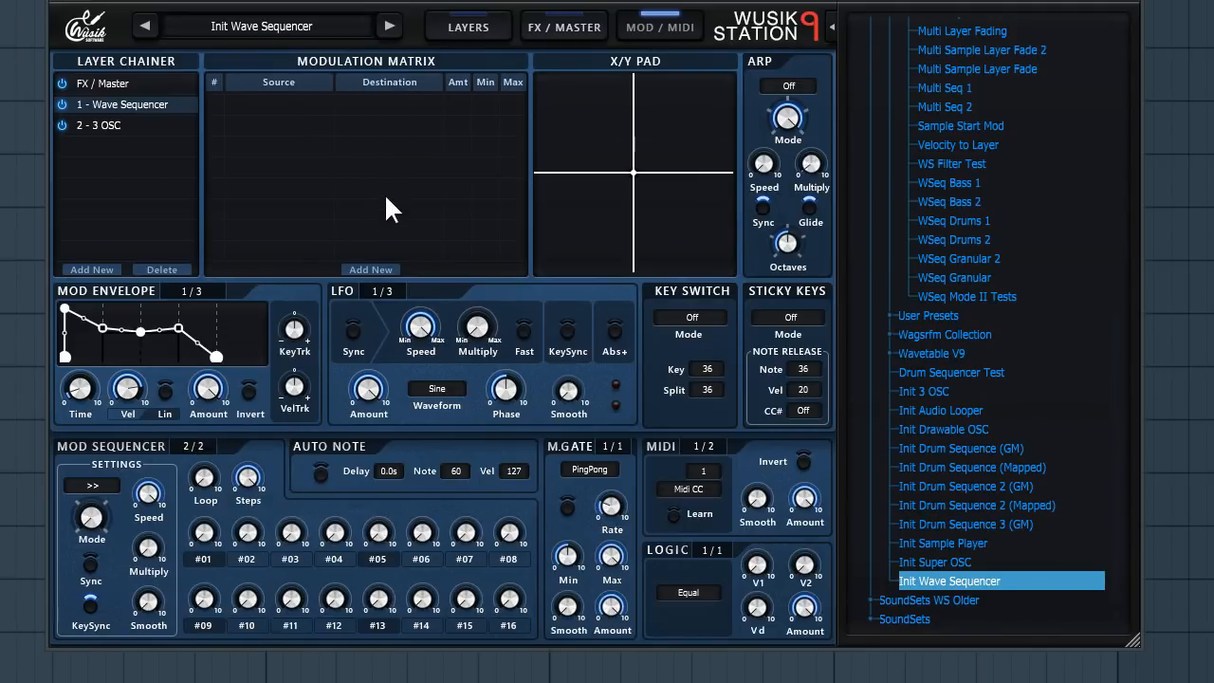
- Set the Auto Note delay to 5.9s
{"action": "mouse_move", "coordinate": [368, 539]}
{"action": "left_click_drag", "start_coordinate": [392, 462], "coordinate": [410, 341]}
{"action": "left_click_drag", "start_coordinate": [393, 513], "coordinate": [324, 491]}
- Set the M.Gate mode to Forward
{"action": "mouse_move", "coordinate": [610, 558]}
{"action": "mouse_move", "coordinate": [617, 500]}
{"action": "left_click", "coordinate": [594, 469]}
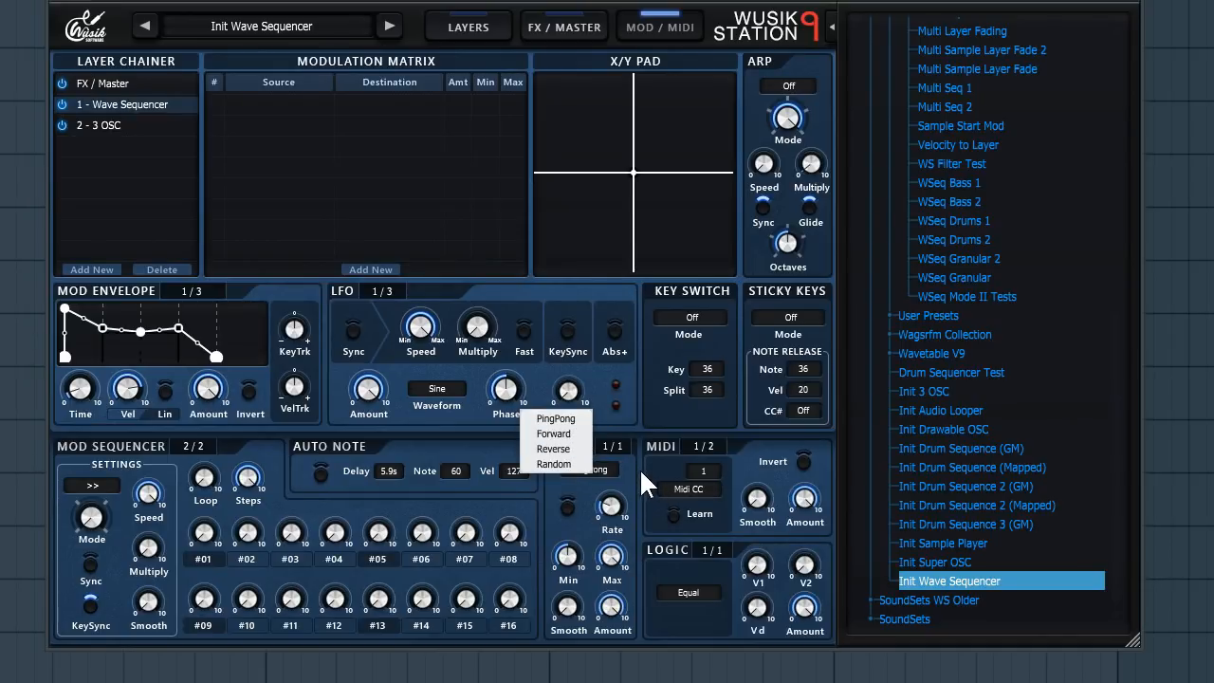
{"action": "left_click", "coordinate": [556, 434]}
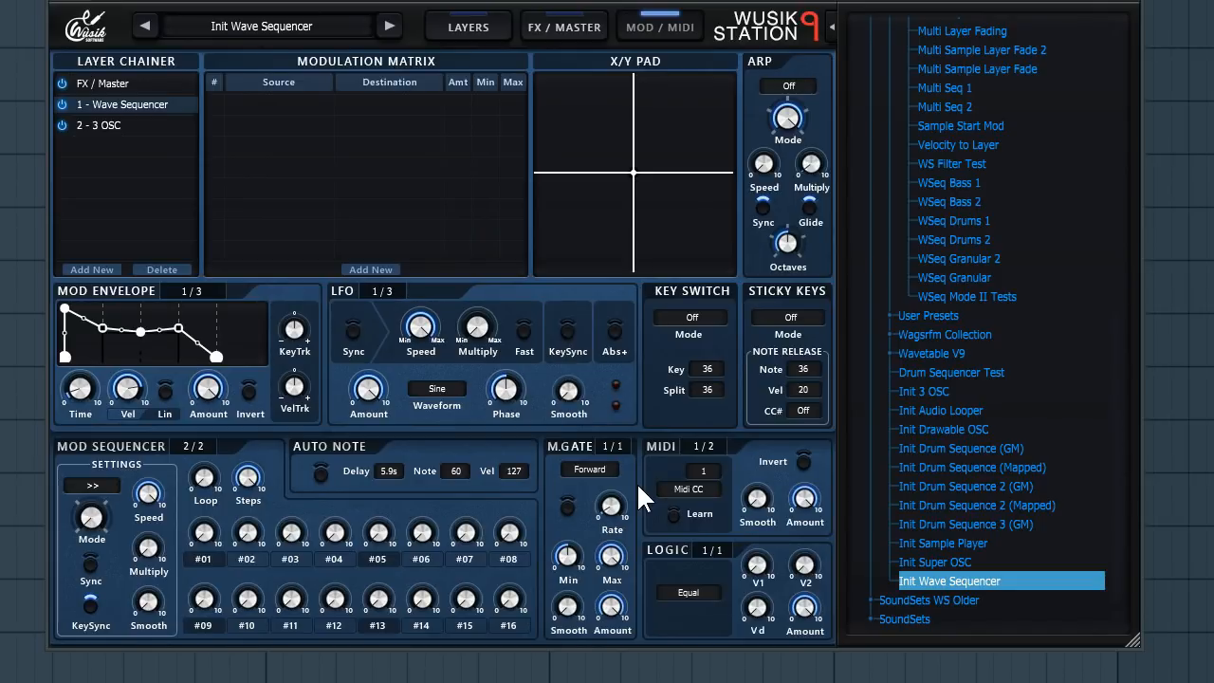
- Adjust the M.Gate Min and Rate knobs
{"action": "mouse_move", "coordinate": [583, 554]}
{"action": "left_click_drag", "start_coordinate": [583, 556], "coordinate": [585, 615]}
{"action": "left_click_drag", "start_coordinate": [608, 511], "coordinate": [636, 372]}
- Switch to the second MIDI modulator and open its source type list without changing it
{"action": "left_click", "coordinate": [714, 447]}
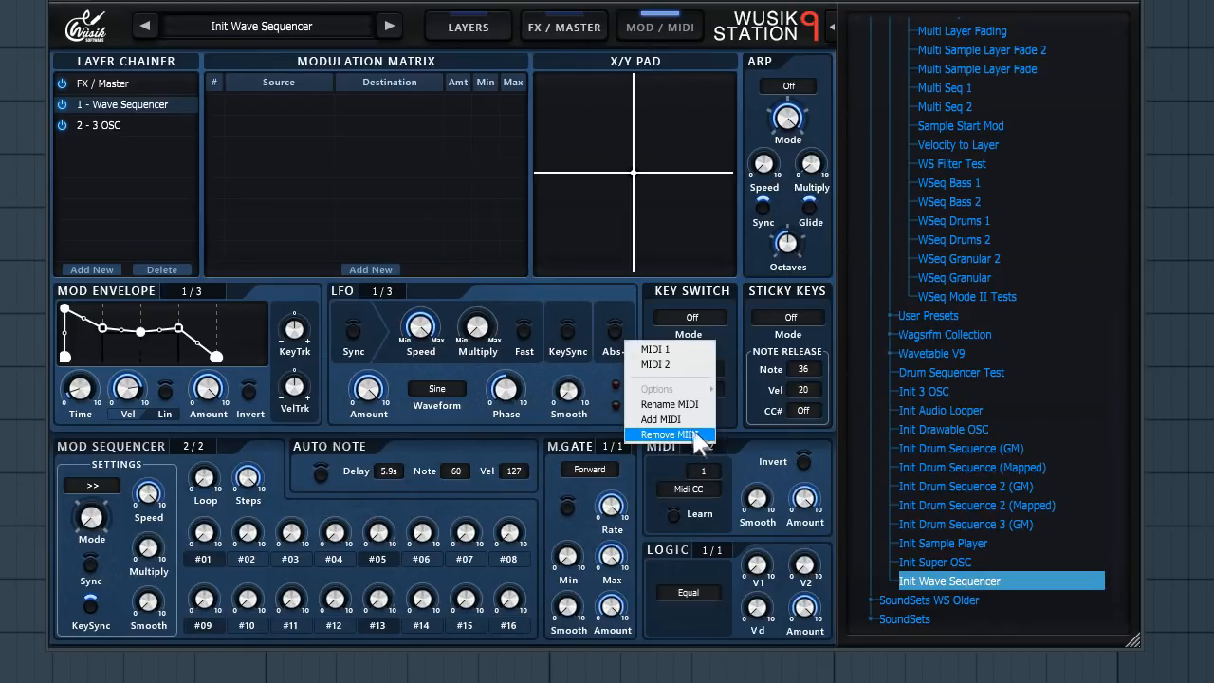
{"action": "left_click", "coordinate": [673, 364]}
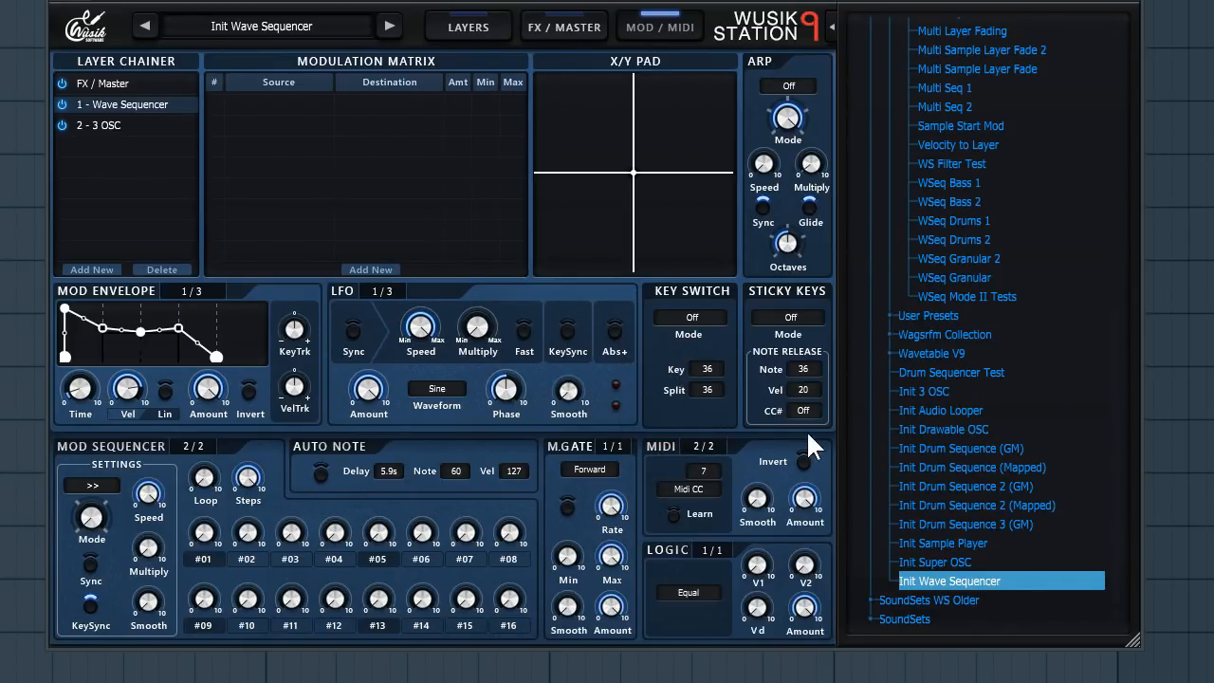
{"action": "left_click", "coordinate": [702, 489]}
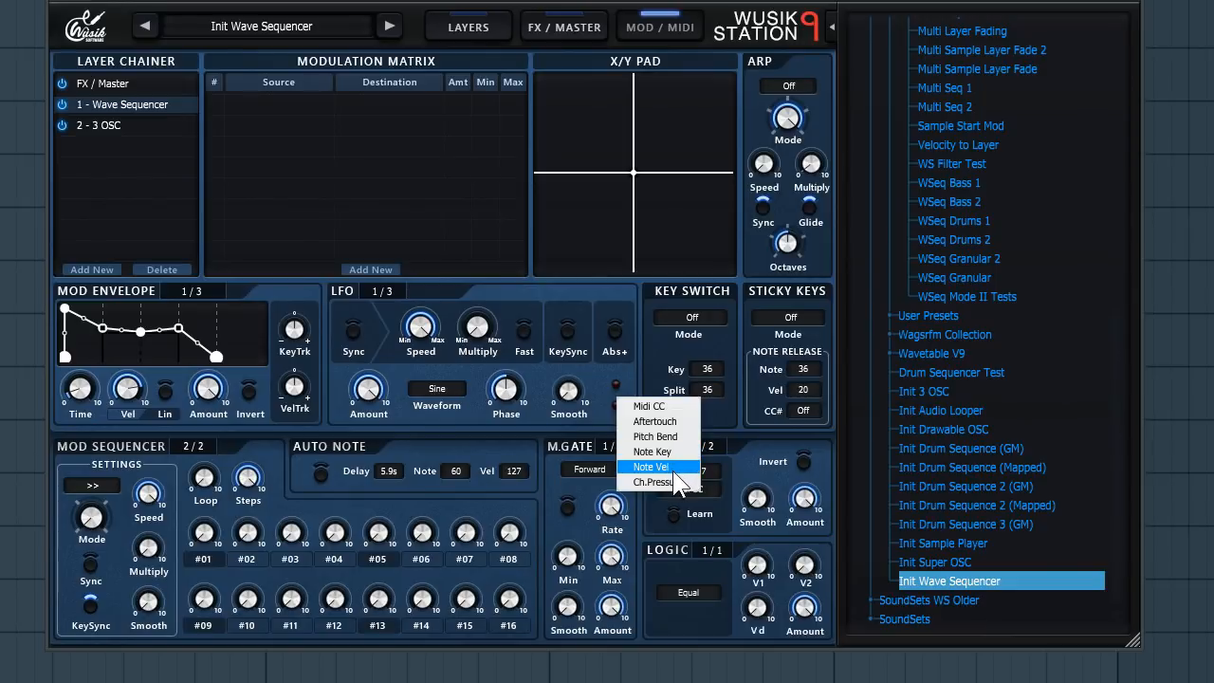
{"action": "left_click", "coordinate": [762, 449]}
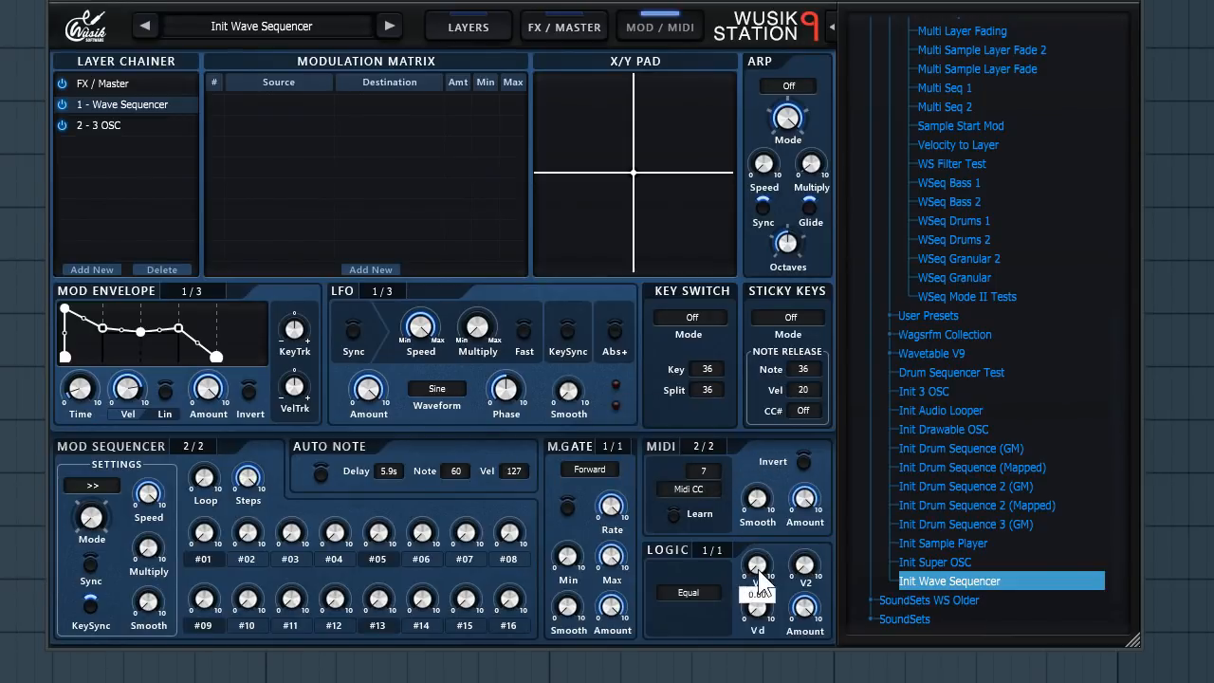
- Examine the Logic module's comparison options and its value knobs
{"action": "left_click", "coordinate": [690, 592]}
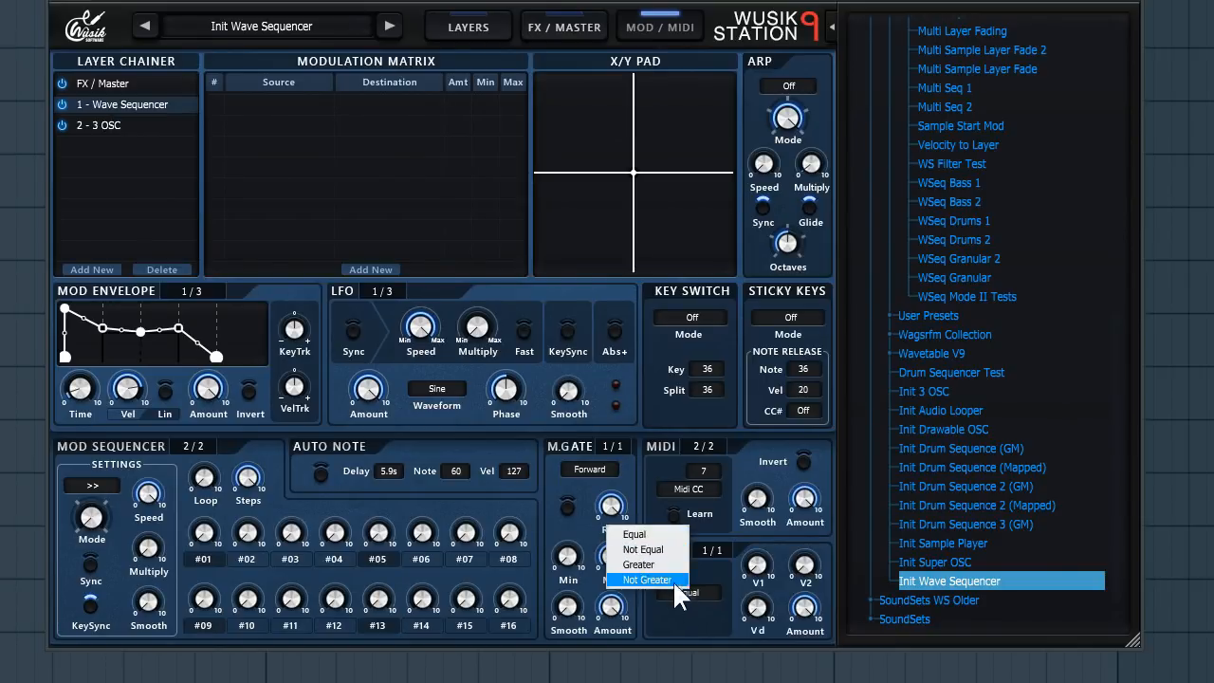
{"action": "left_click", "coordinate": [738, 534]}
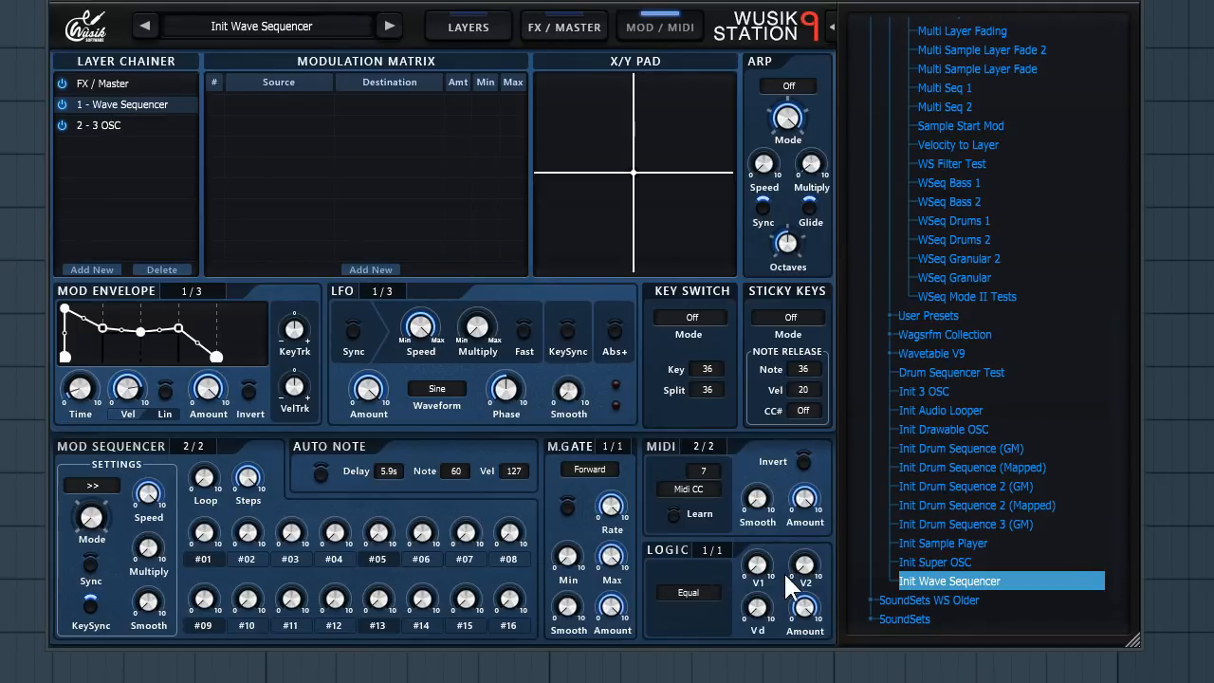
{"action": "mouse_move", "coordinate": [816, 582]}
{"action": "mouse_move", "coordinate": [763, 615]}
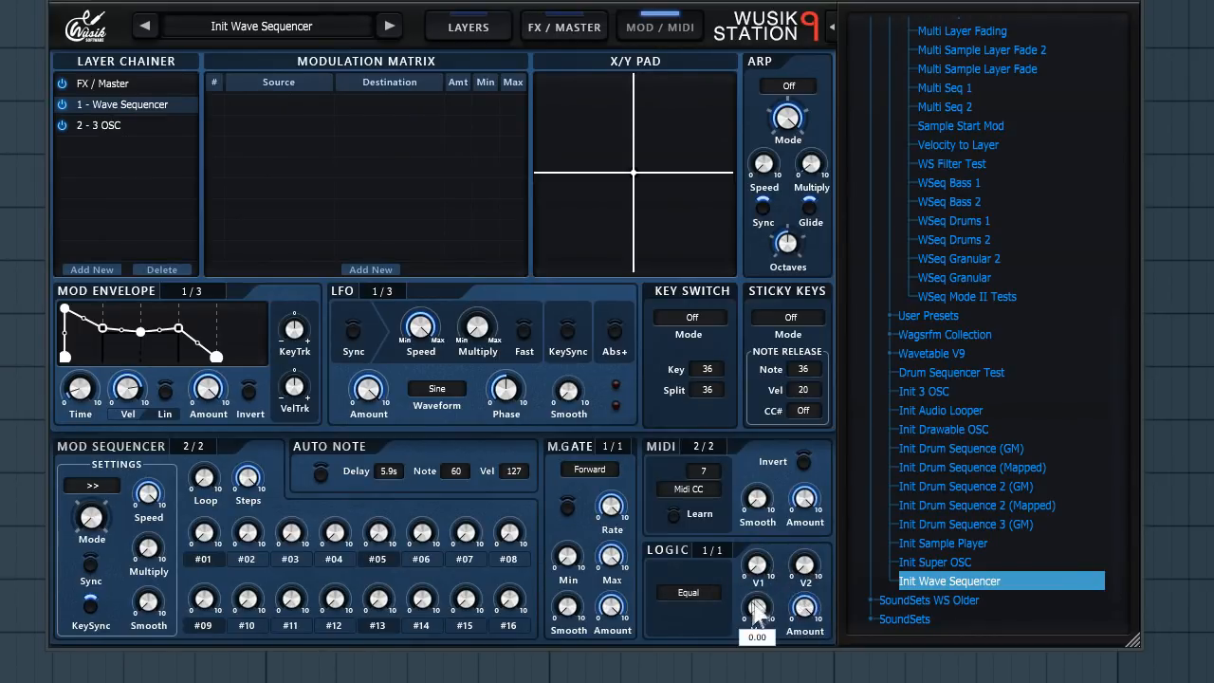
{"action": "mouse_move", "coordinate": [773, 569]}
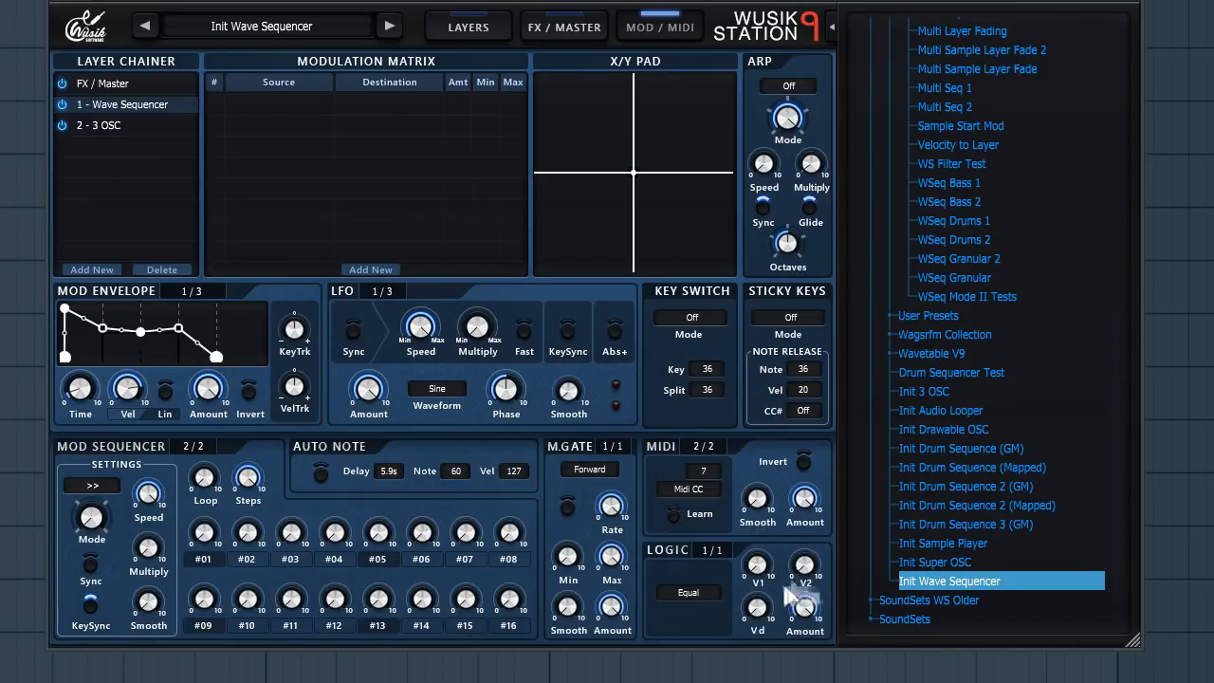
{"action": "mouse_move", "coordinate": [757, 610]}
{"action": "left_mouse_down"}
{"action": "mouse_move", "coordinate": [756, 547]}
{"action": "mouse_move", "coordinate": [745, 602]}
{"action": "left_mouse_up"}
{"action": "left_click", "coordinate": [689, 592]}
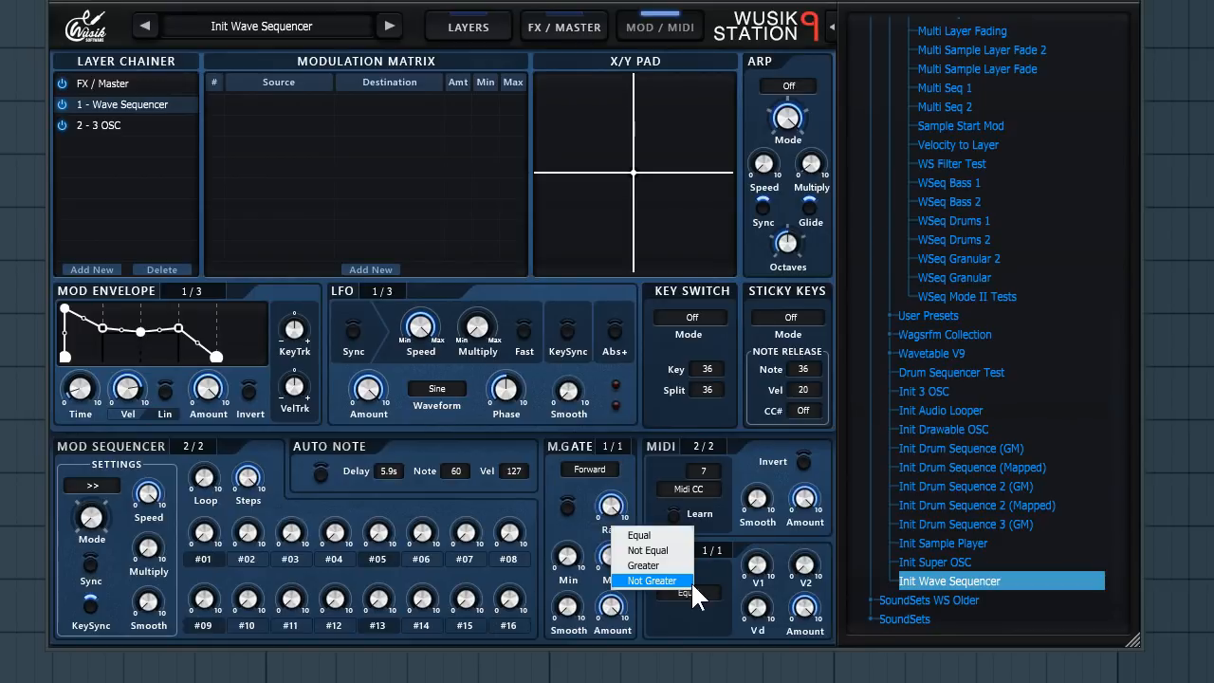
{"action": "left_click", "coordinate": [712, 596]}
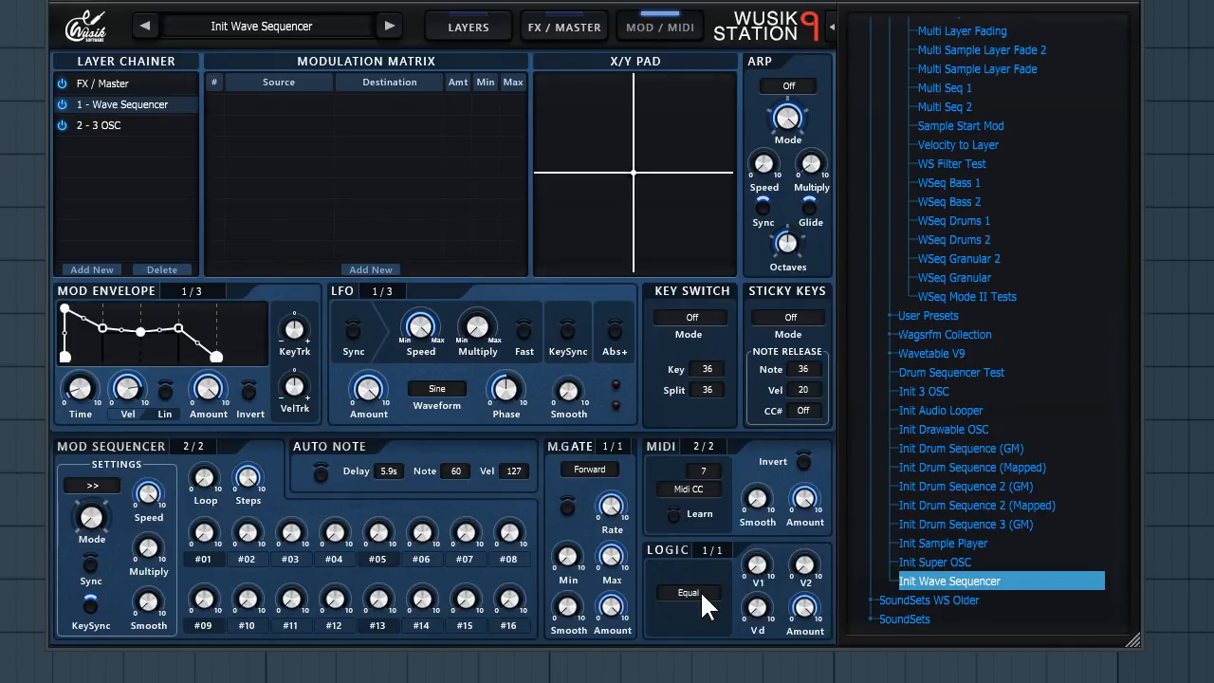
{"action": "mouse_move", "coordinate": [768, 561]}
{"action": "mouse_move", "coordinate": [746, 615]}
- Load the Bass 303 Saw preset from Wavetable V9 > LoFi Volume 1, discarding the current changes
{"action": "left_click", "coordinate": [560, 26]}
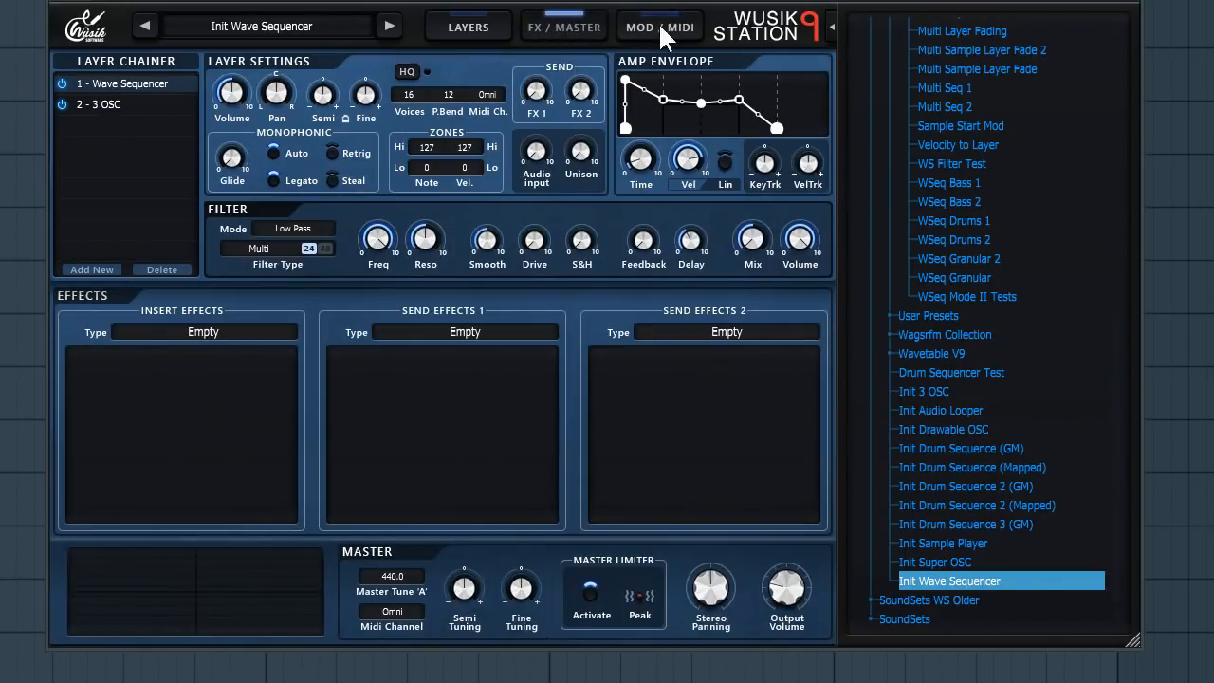
{"action": "left_click", "coordinate": [475, 24]}
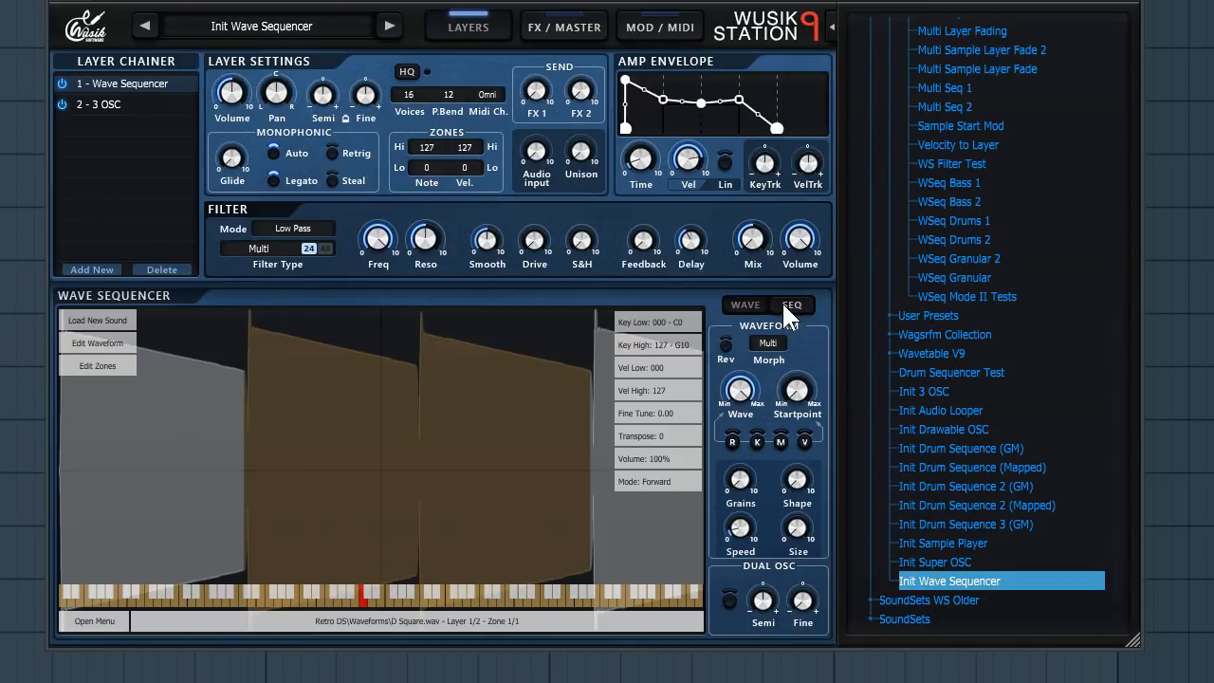
{"action": "left_click", "coordinate": [969, 353]}
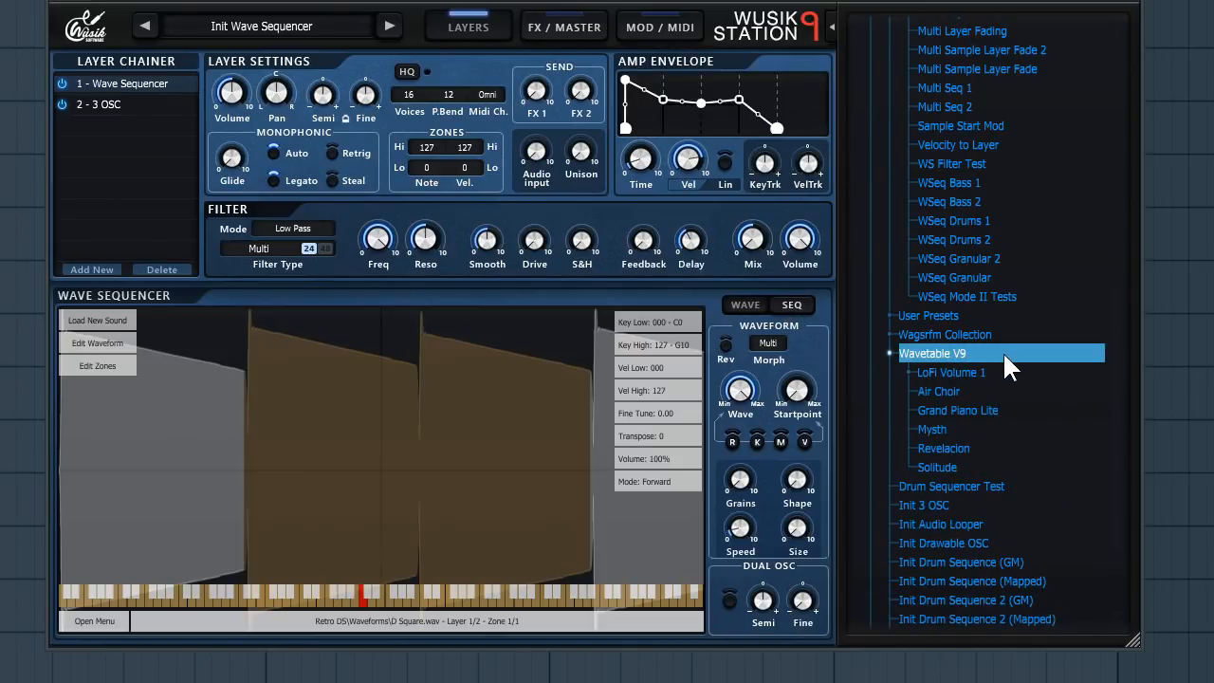
{"action": "left_click", "coordinate": [1021, 374]}
{"action": "scroll", "coordinate": [1028, 368], "scroll_direction": "down", "scroll_amount": 1}
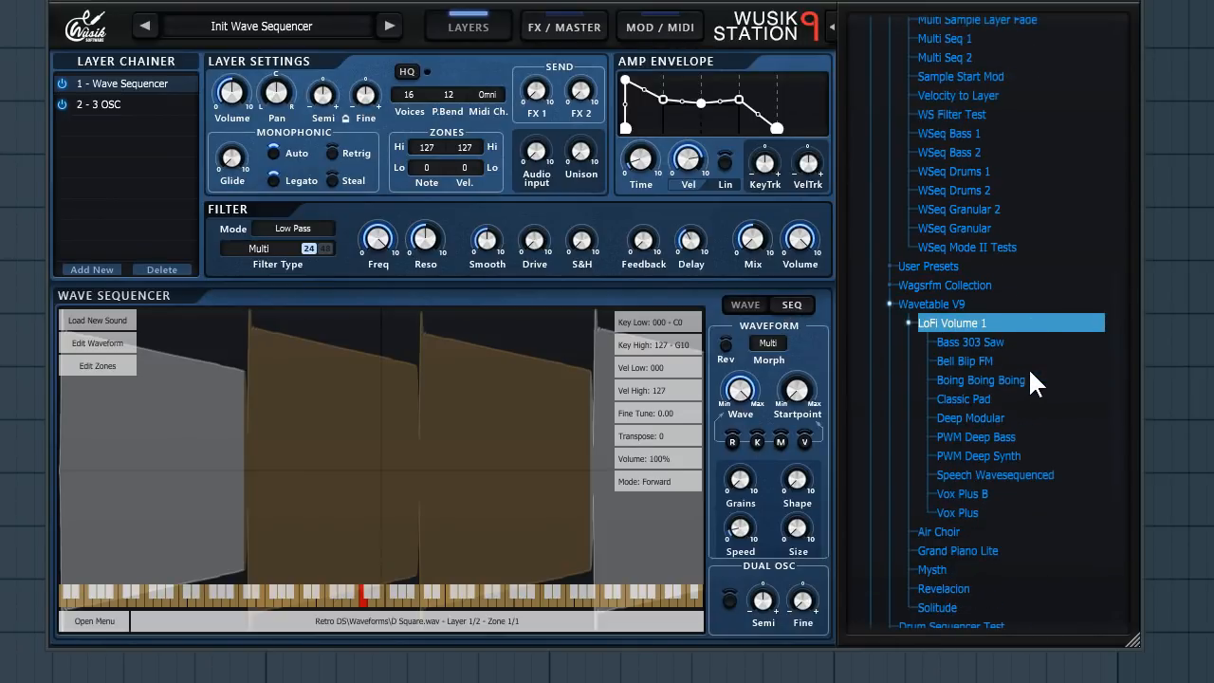
{"action": "left_click", "coordinate": [1005, 338]}
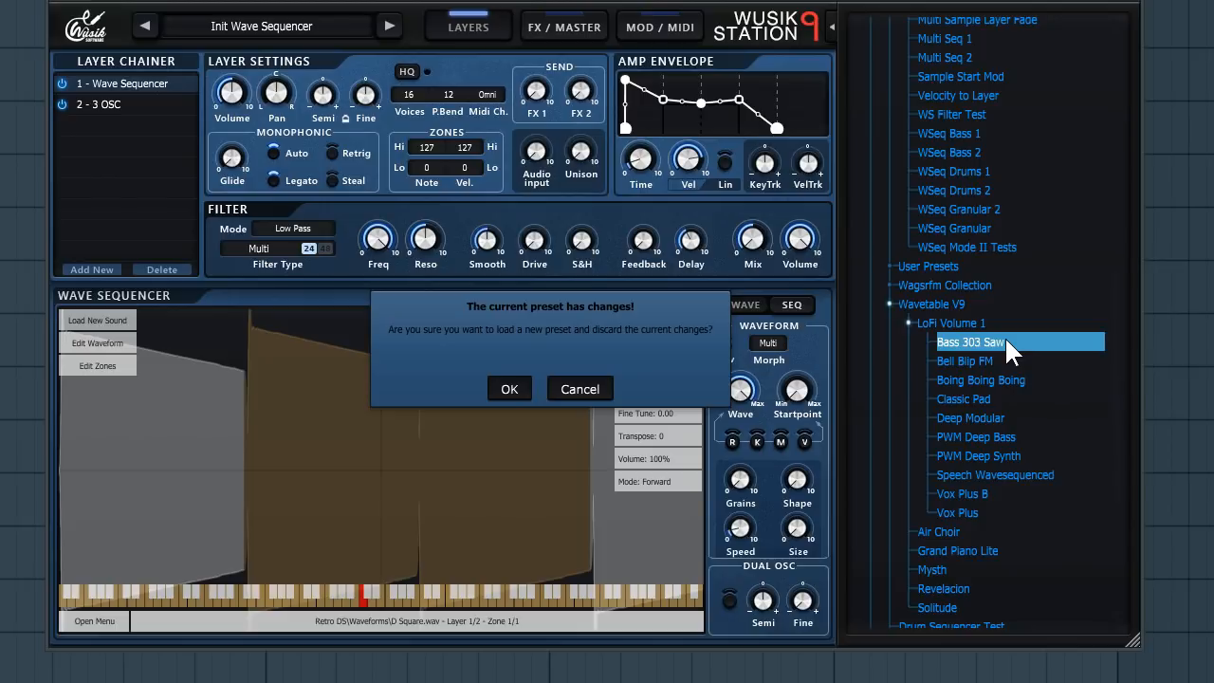
{"action": "left_click", "coordinate": [505, 387]}
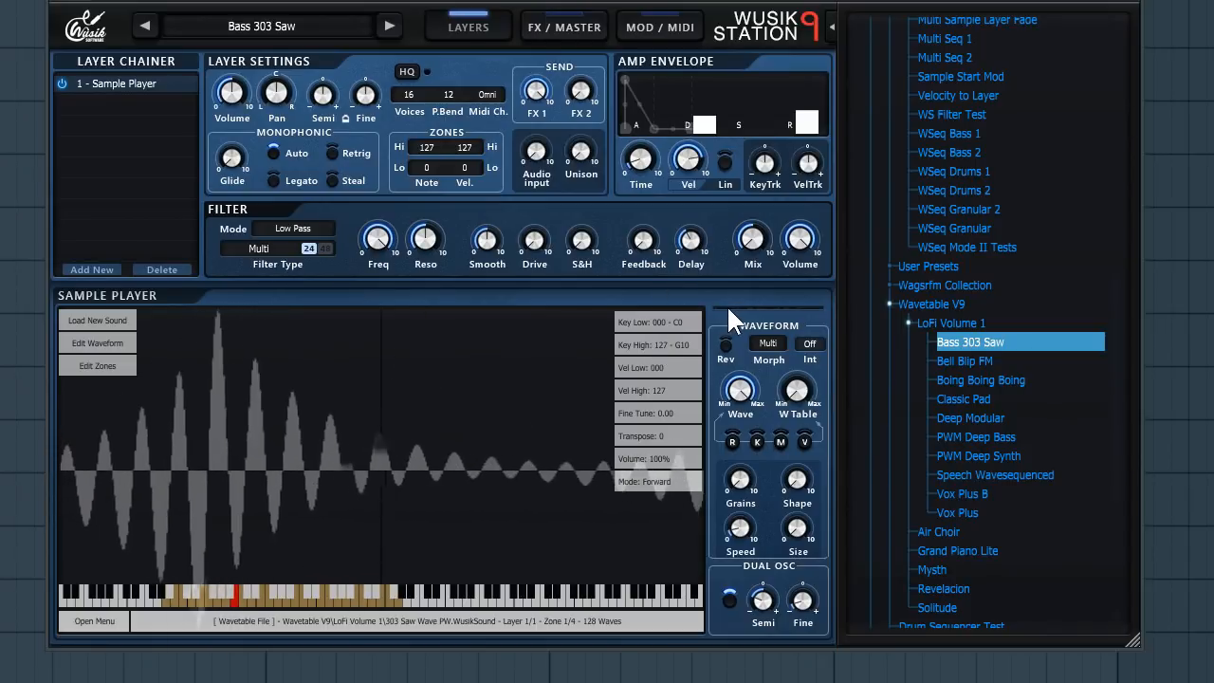
- Load the Bell Blip FM preset, discarding the current changes
{"action": "mouse_move", "coordinate": [799, 400]}
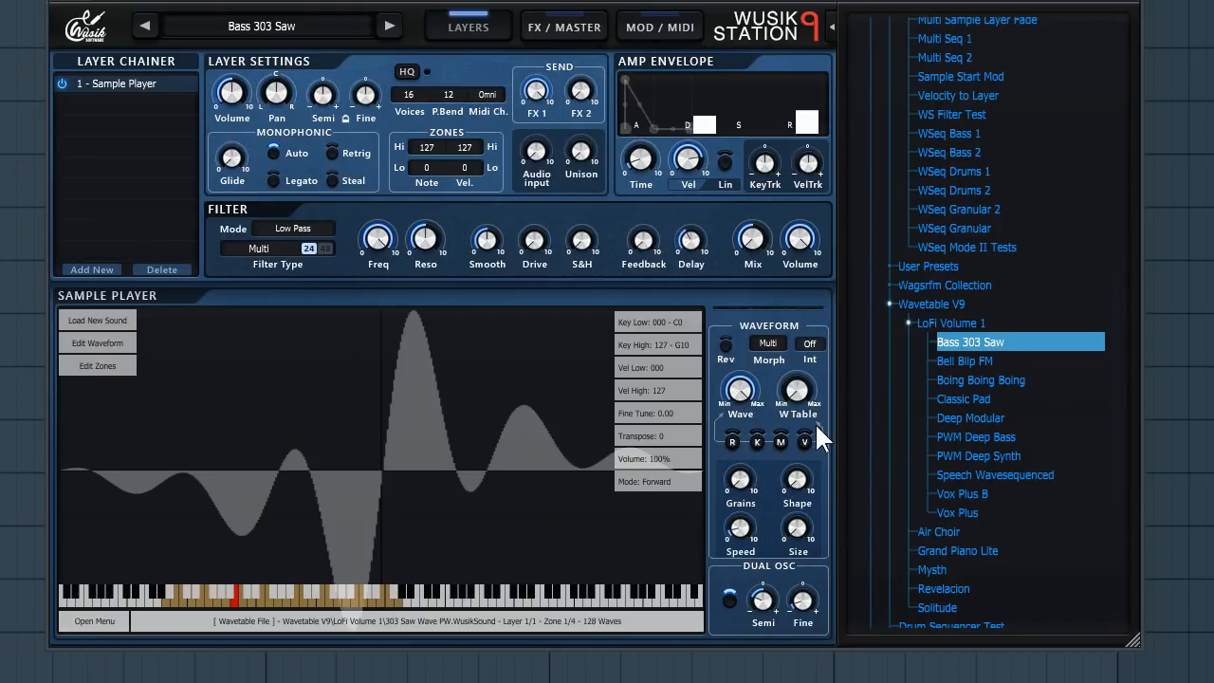
{"action": "mouse_move", "coordinate": [803, 413]}
{"action": "left_mouse_down"}
{"action": "mouse_move", "coordinate": [805, 322]}
{"action": "mouse_move", "coordinate": [814, 410]}
{"action": "left_mouse_up"}
{"action": "left_click", "coordinate": [986, 360]}
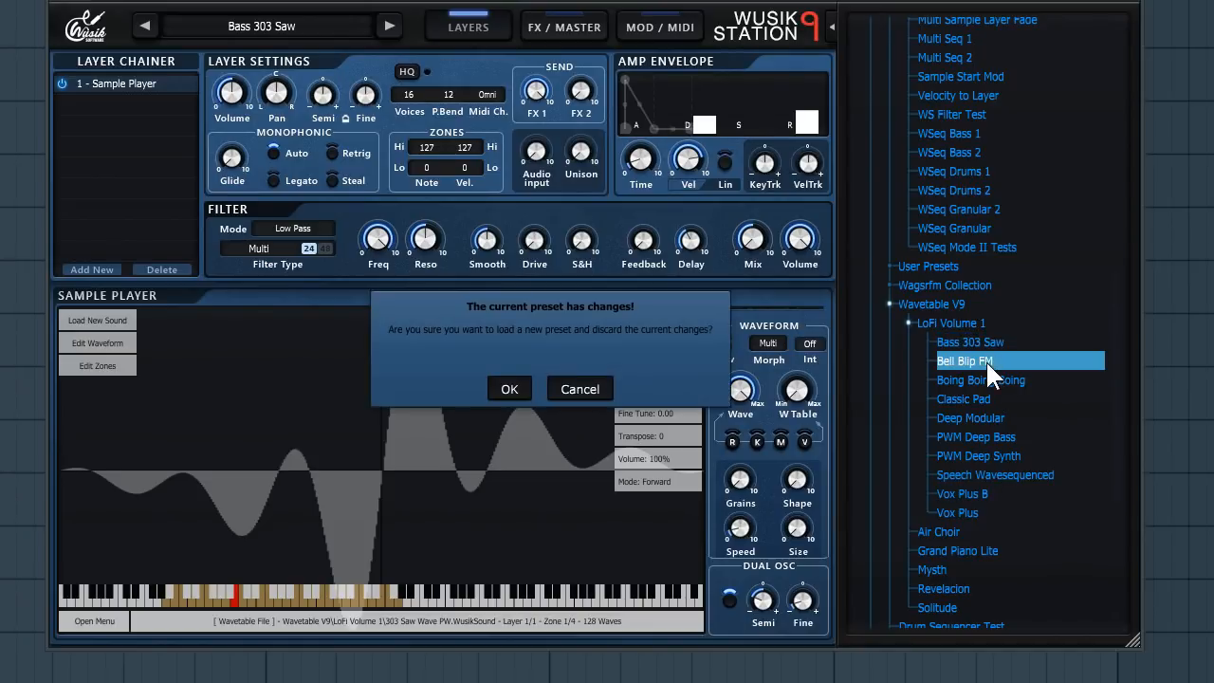
{"action": "left_click", "coordinate": [510, 389]}
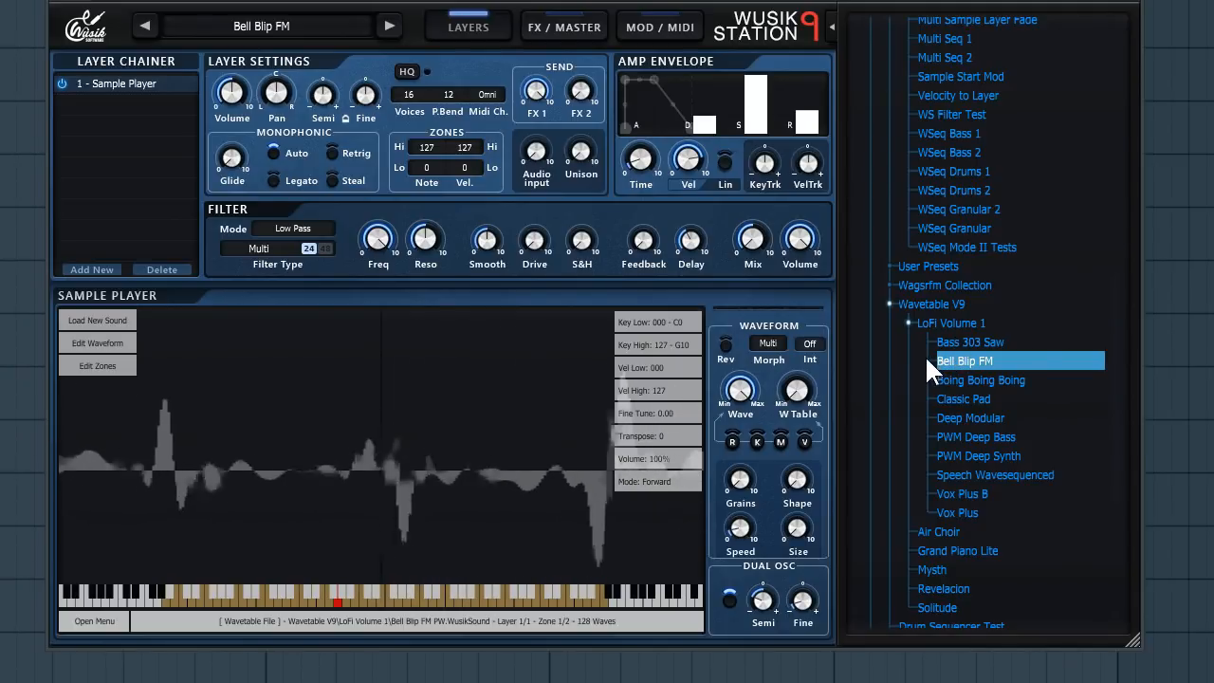
- Audition the Boing Boing Boing, Classic Pad, Deep Modular and PWM Deep Bass presets in turn
{"action": "left_click", "coordinate": [972, 381]}
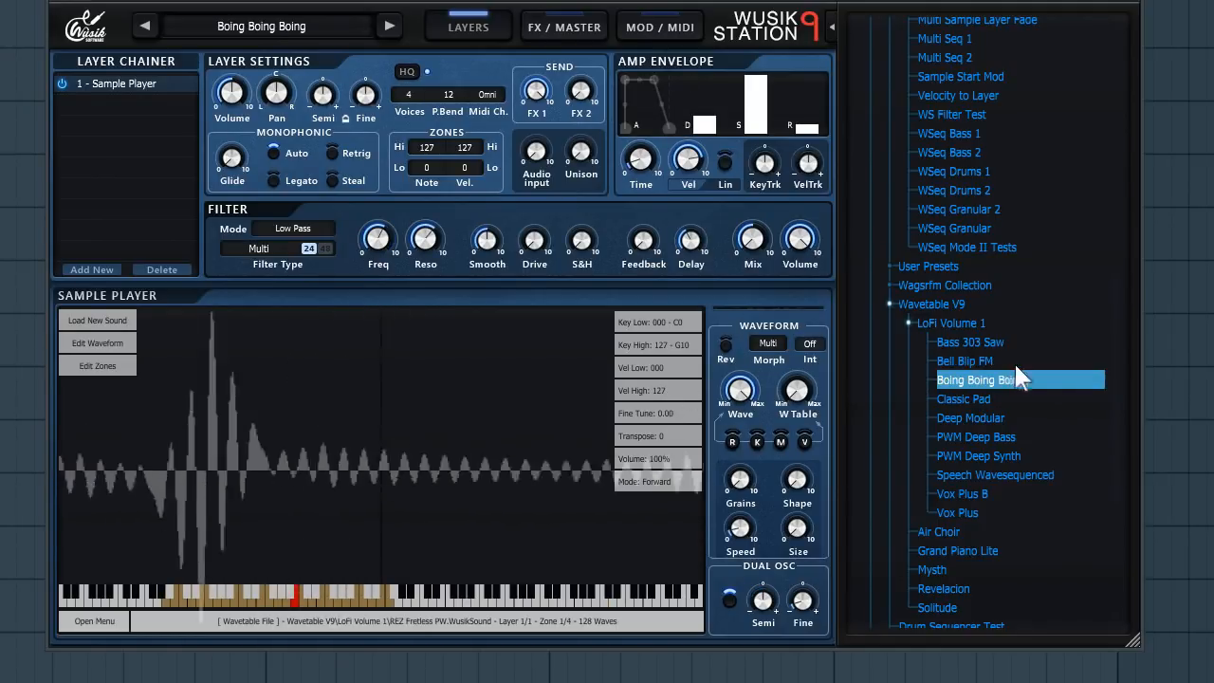
{"action": "left_click", "coordinate": [987, 400]}
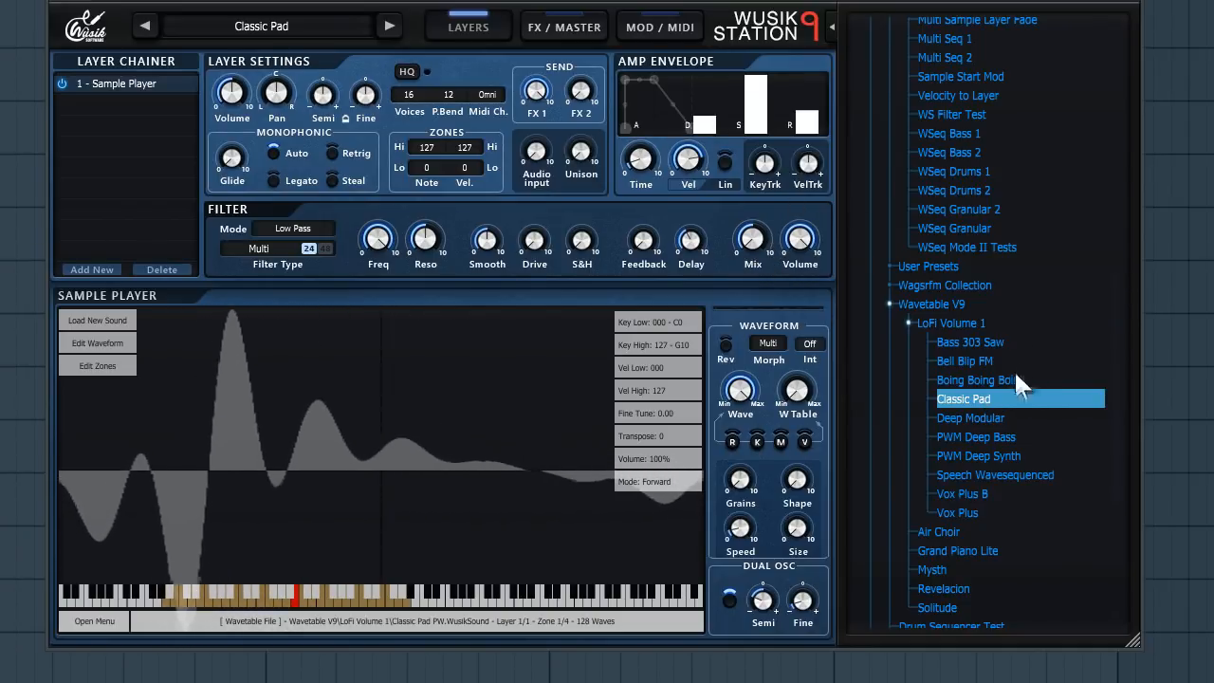
{"action": "left_click", "coordinate": [1008, 417]}
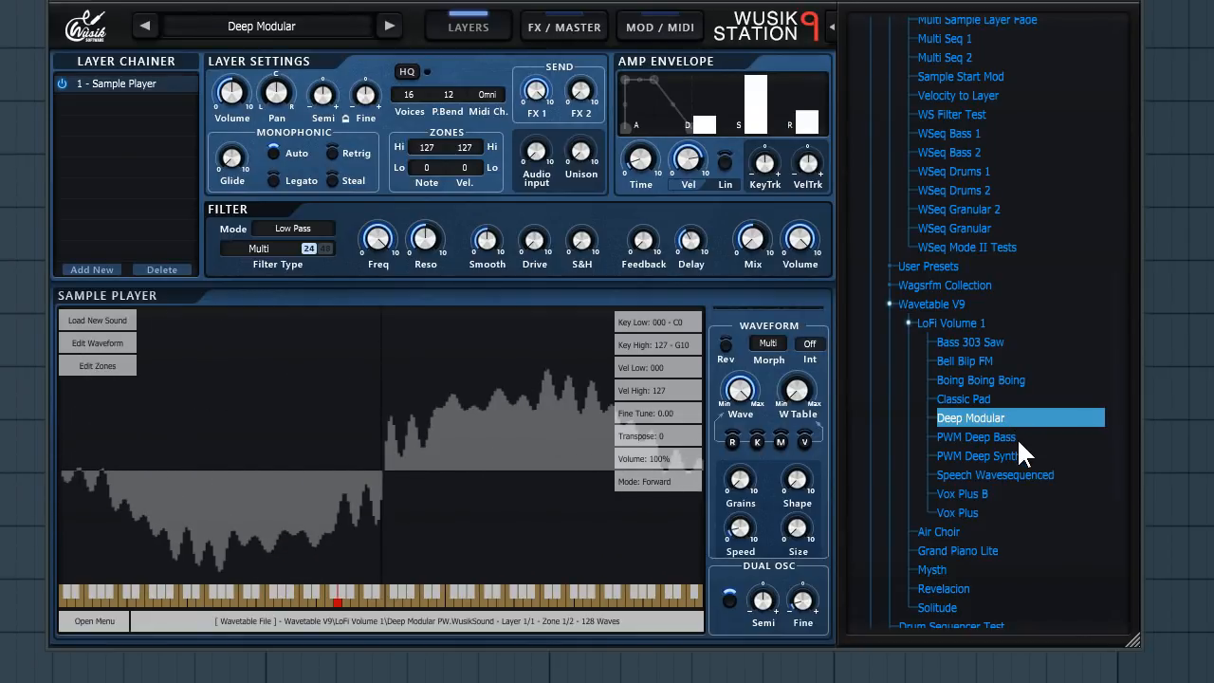
{"action": "left_click", "coordinate": [1017, 437]}
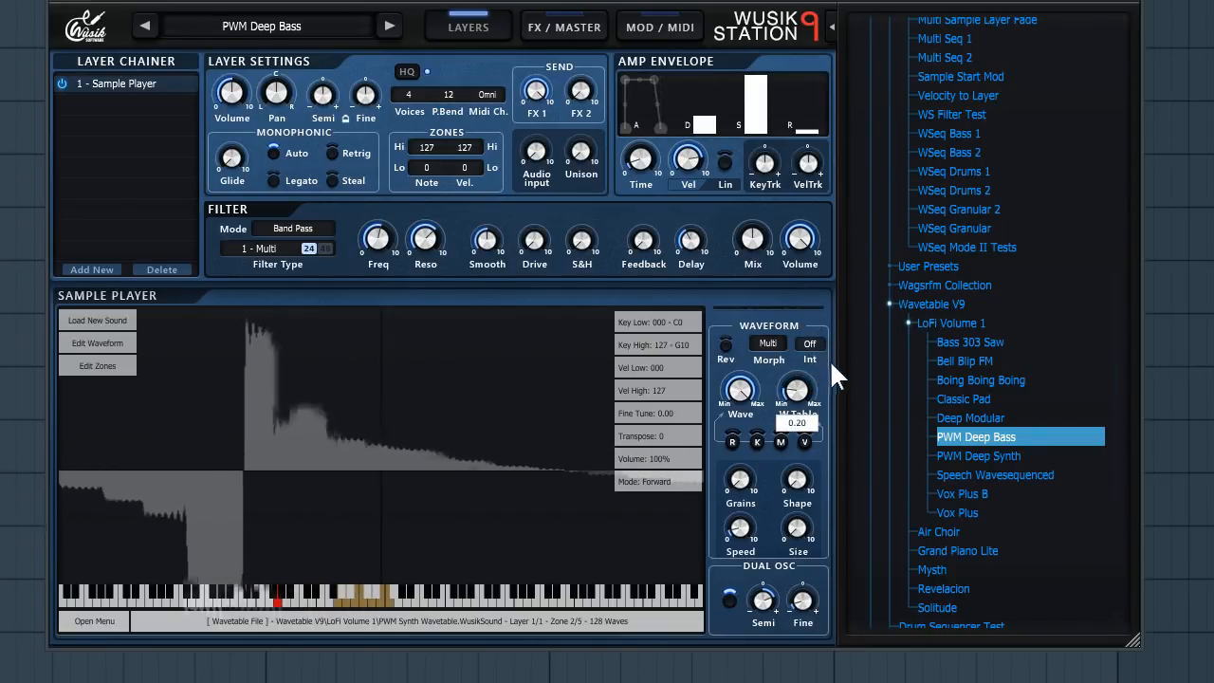
- Load the PWM Deep Synth preset, discarding the current changes
{"action": "left_click", "coordinate": [1022, 456]}
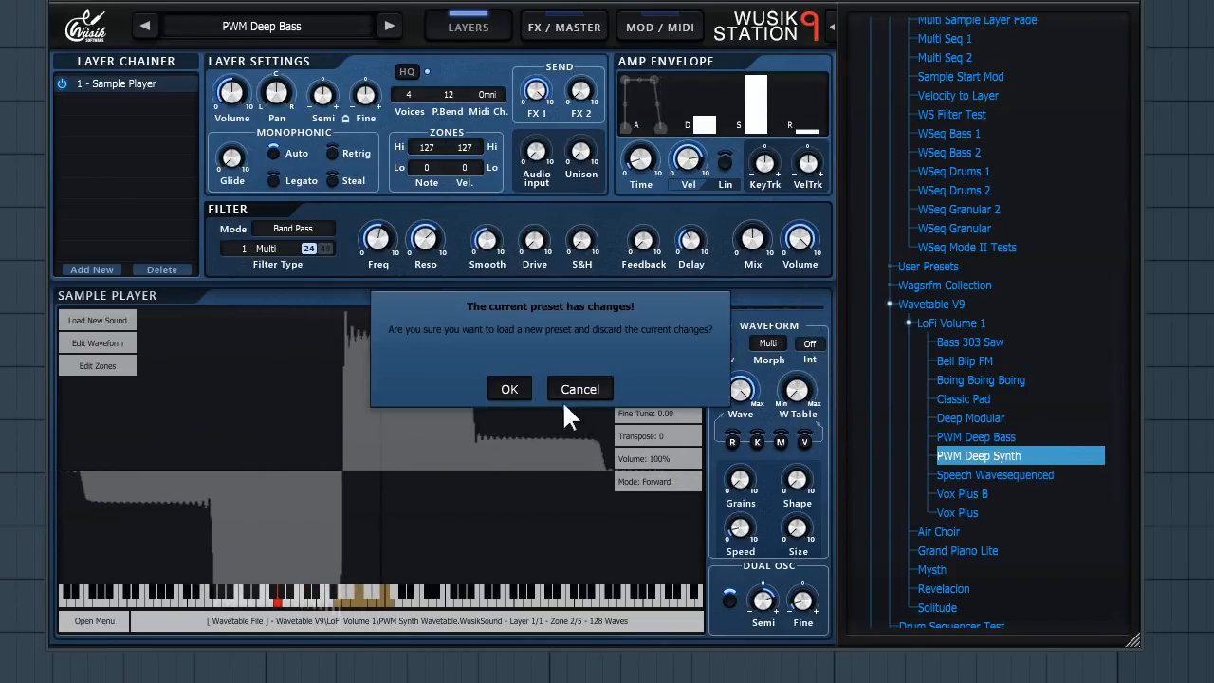
{"action": "left_click", "coordinate": [520, 384]}
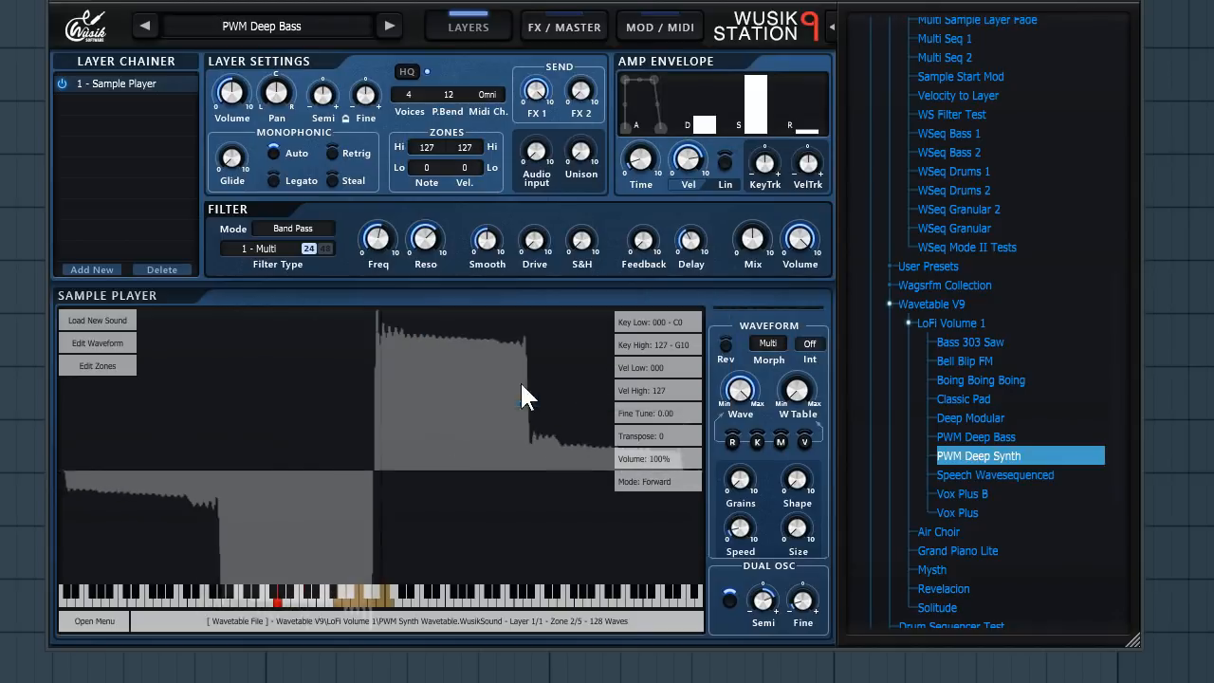
- Audition the Speech Wavesequenced, Vox Plus B and Vox Plus presets in turn
{"action": "left_click", "coordinate": [1006, 470]}
{"action": "left_click", "coordinate": [992, 493]}
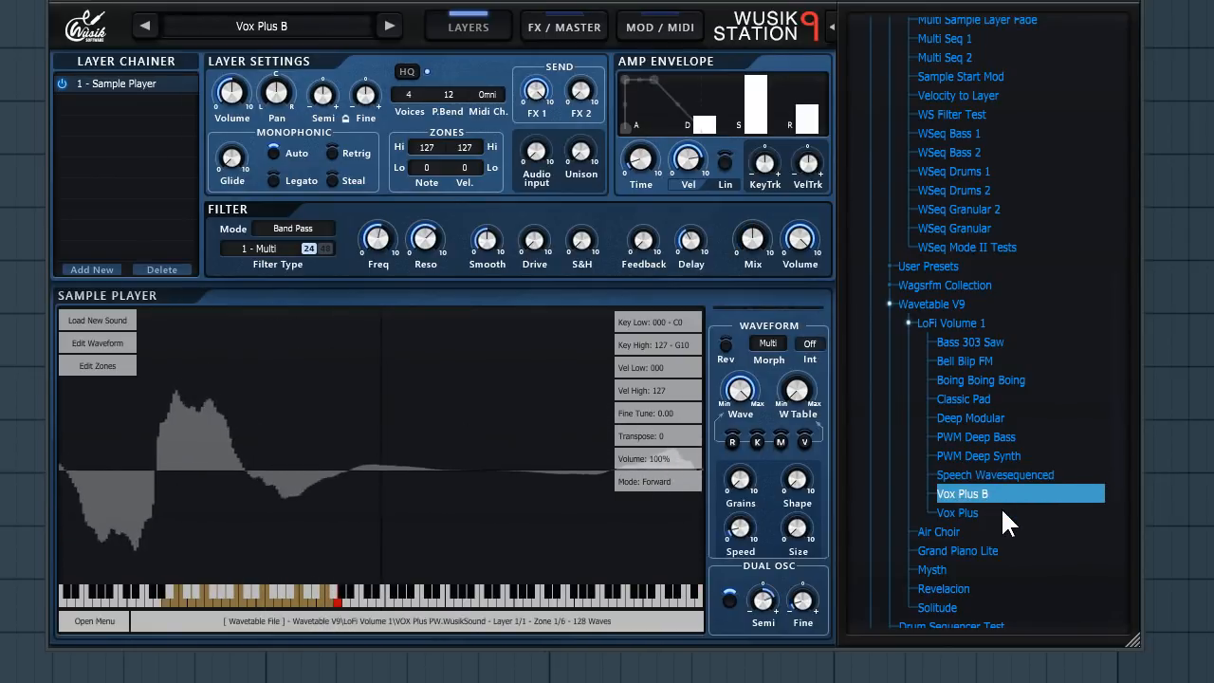
{"action": "left_click", "coordinate": [1002, 513]}
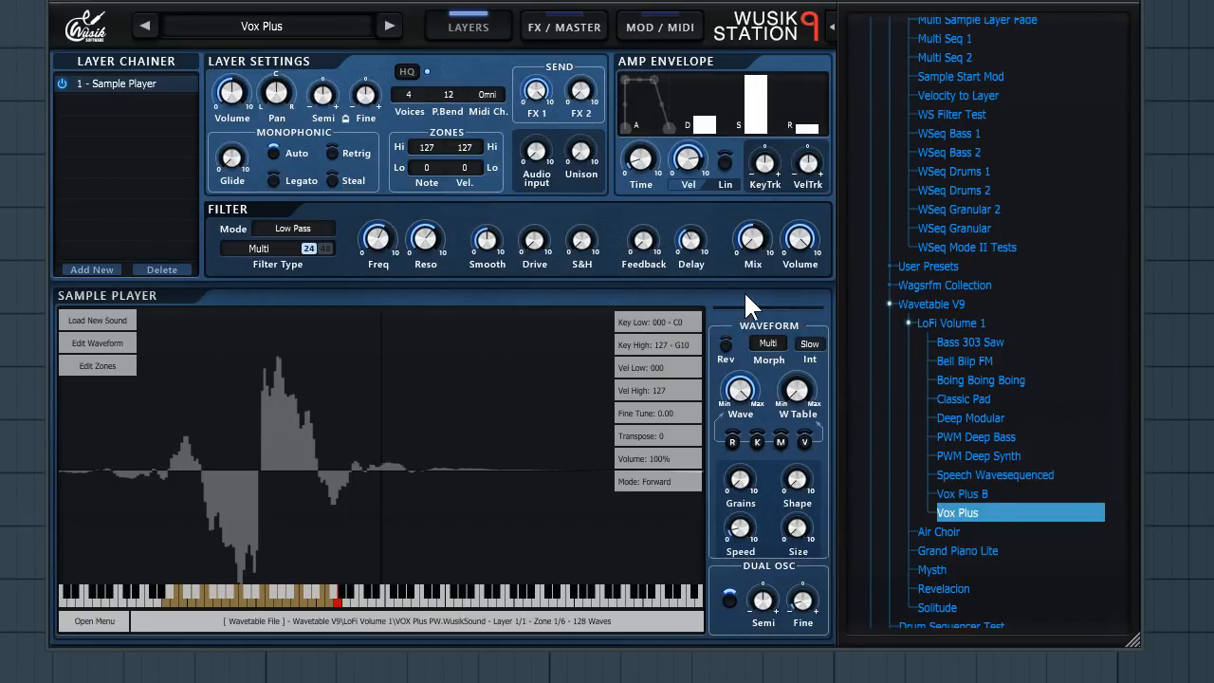
- Collapse the Wavetable V9 folder and load the Init Drum Sequence (GM) preset
{"action": "scroll", "coordinate": [965, 264], "scroll_direction": "up", "scroll_amount": 3}
{"action": "scroll", "coordinate": [968, 268], "scroll_direction": "down", "scroll_amount": 3}
{"action": "double_click", "coordinate": [977, 302]}
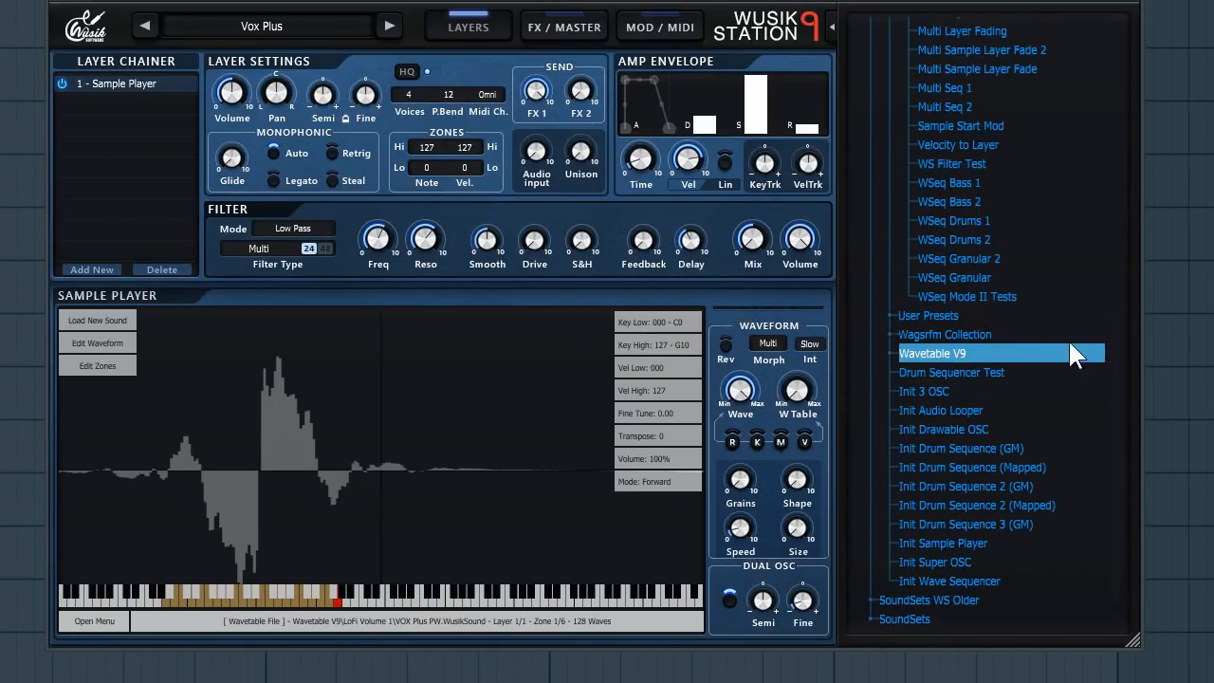
{"action": "double_click", "coordinate": [980, 447]}
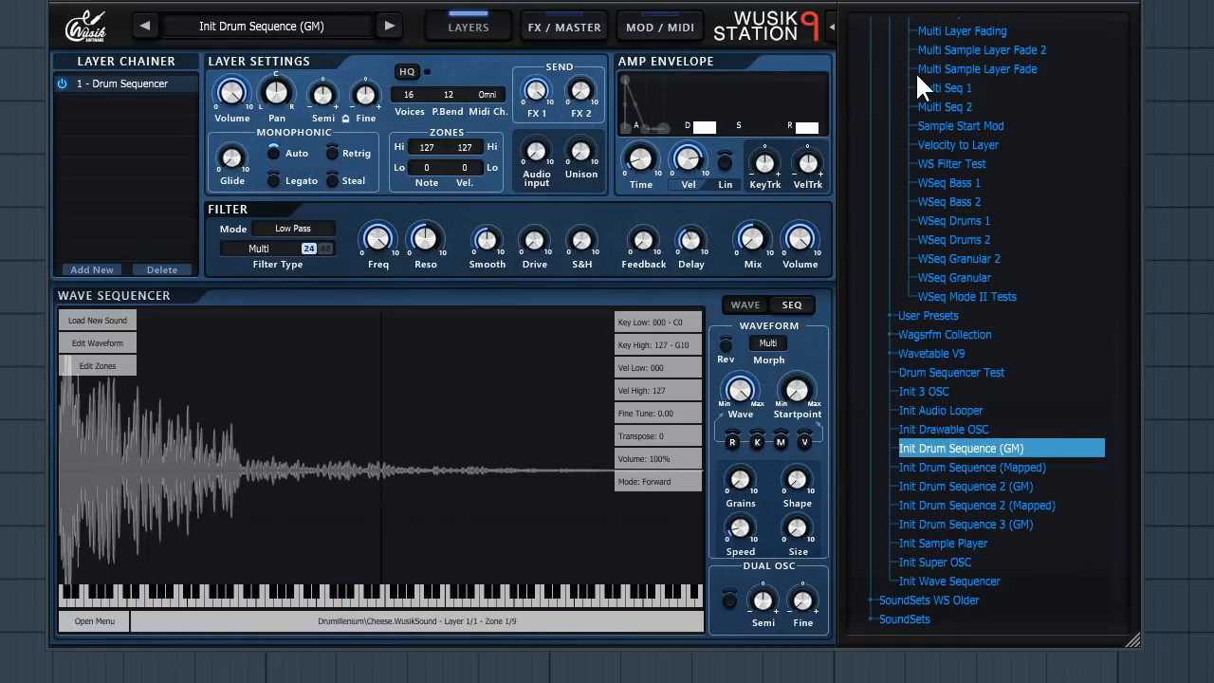
- Show the drum sequencer grid and step back to pattern 1
{"action": "left_click", "coordinate": [791, 305]}
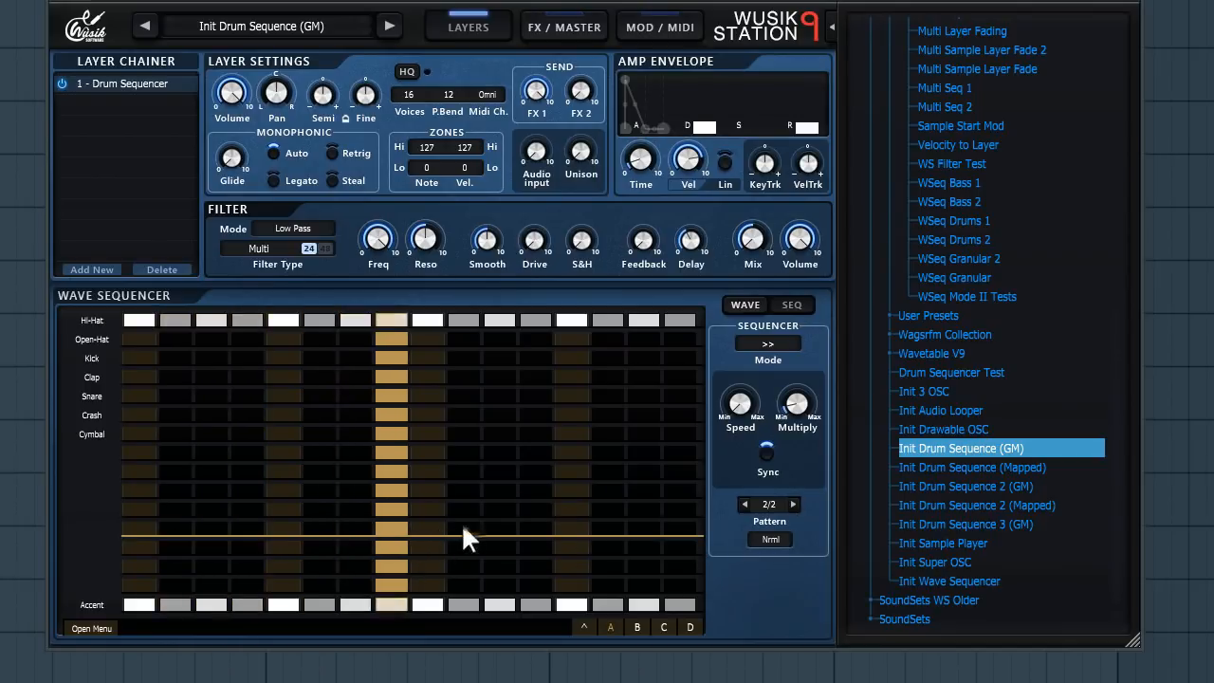
{"action": "left_click", "coordinate": [743, 502]}
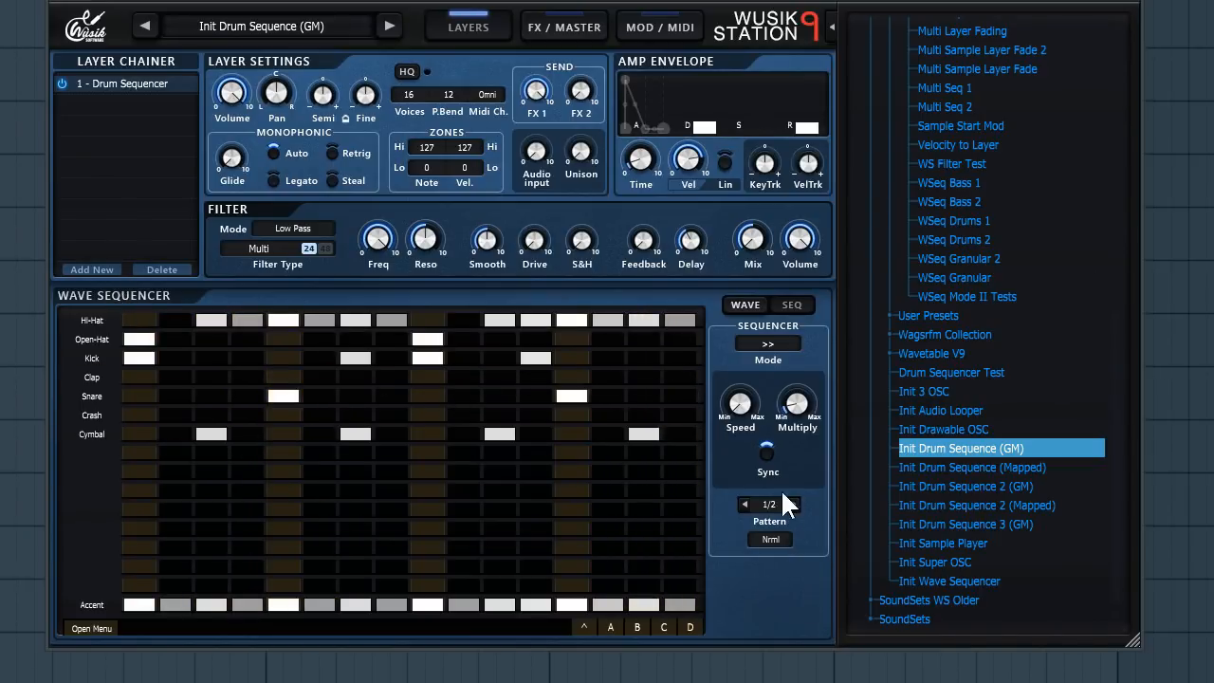
- Load the Init Wave Sequencer preset, discarding the current changes
{"action": "double_click", "coordinate": [933, 581]}
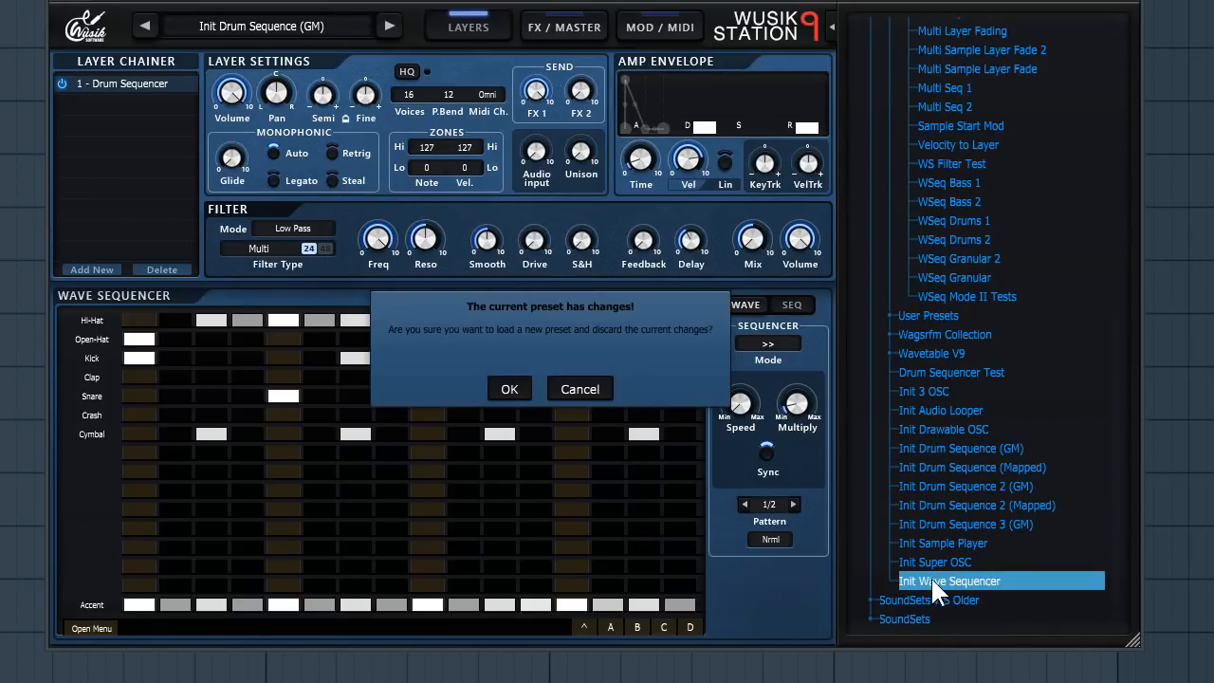
{"action": "left_click", "coordinate": [509, 389]}
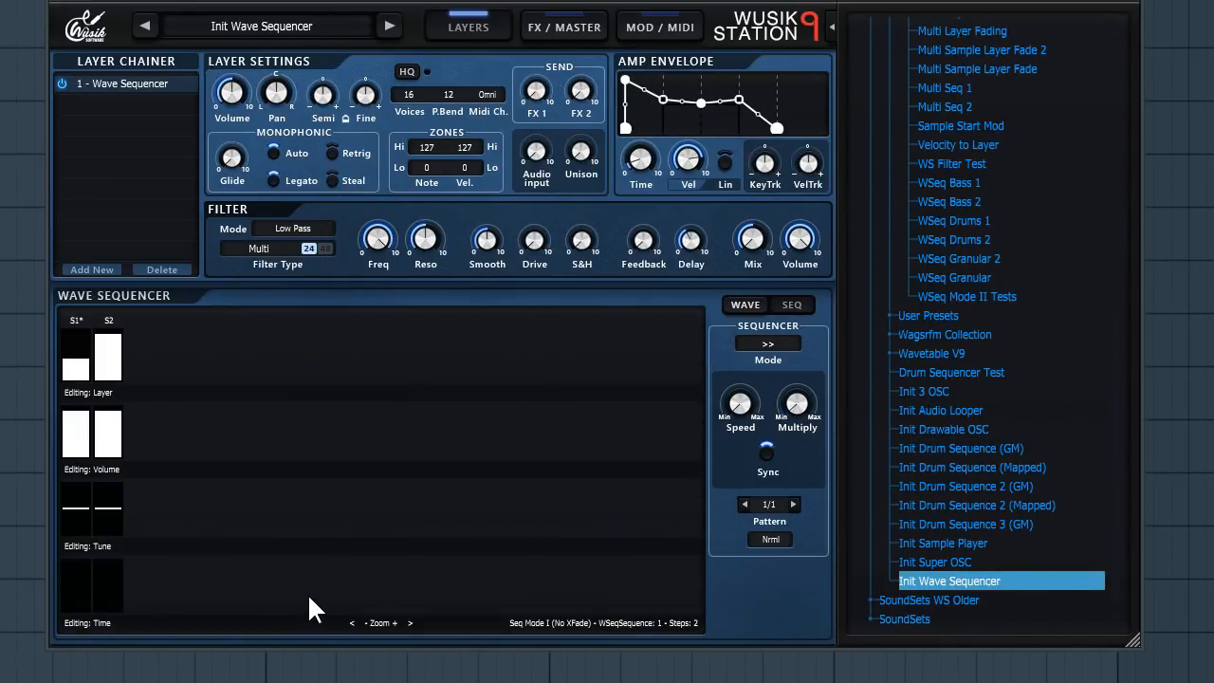
- Switch the wave sequence to Mode Drums, confirming deletion of the sequence data
{"action": "right_click", "coordinate": [307, 593]}
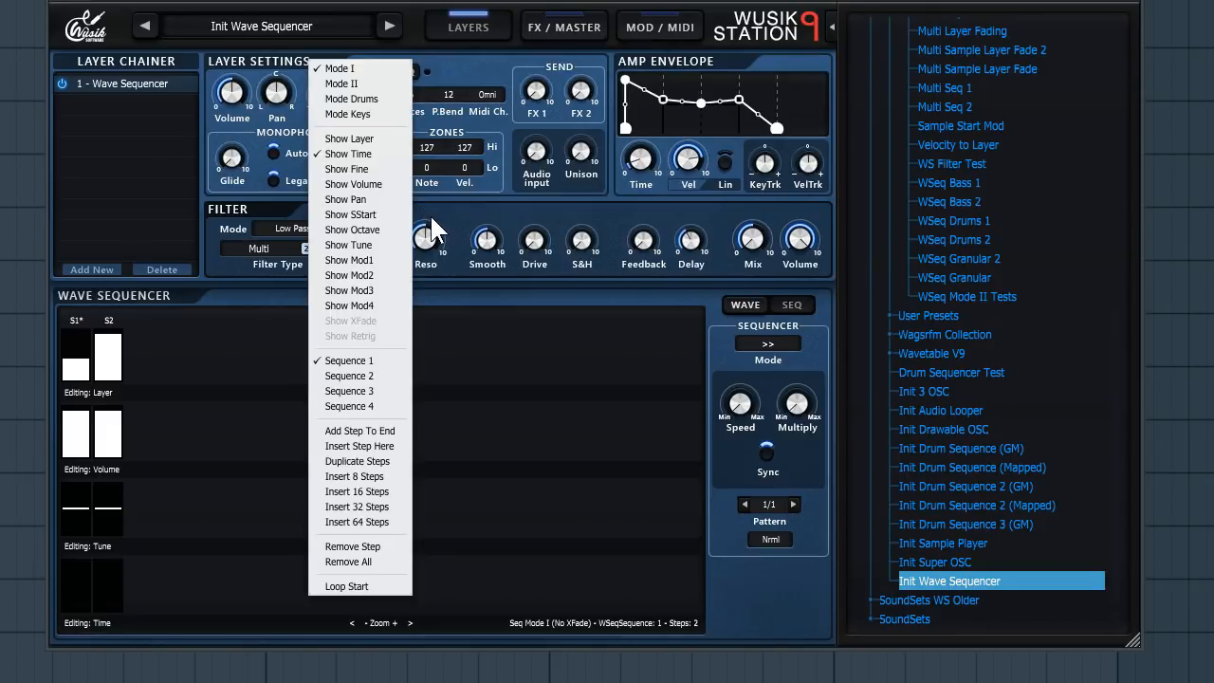
{"action": "left_click", "coordinate": [374, 100]}
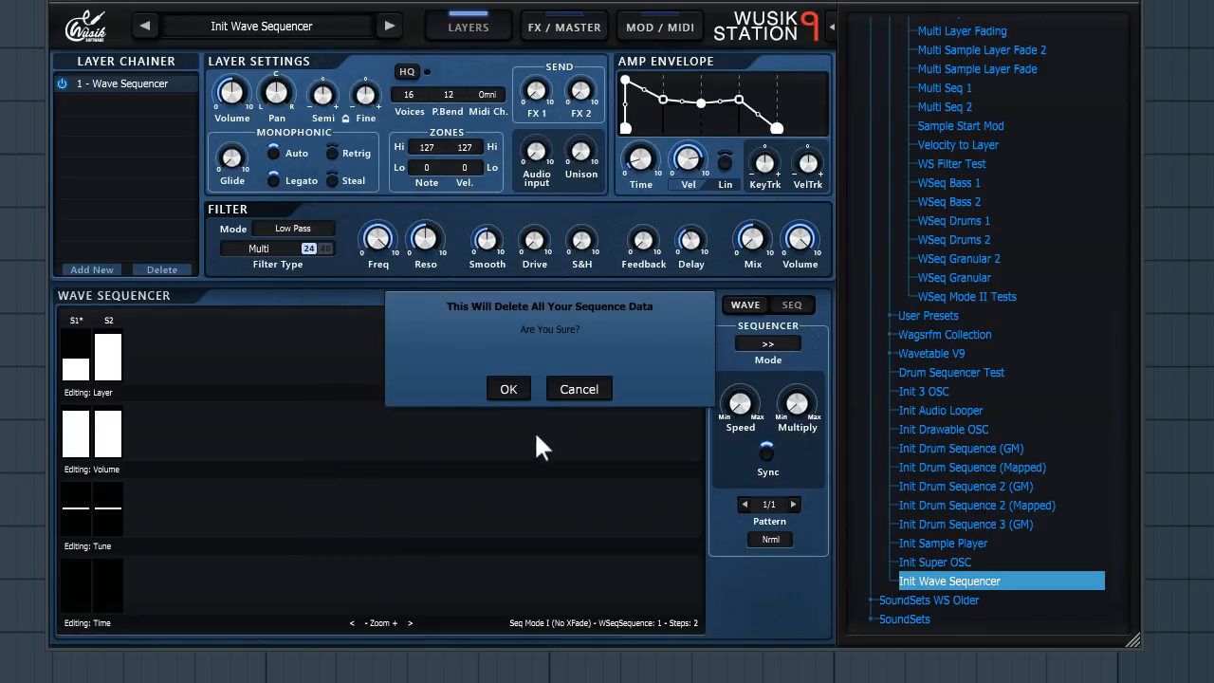
{"action": "left_click", "coordinate": [520, 395]}
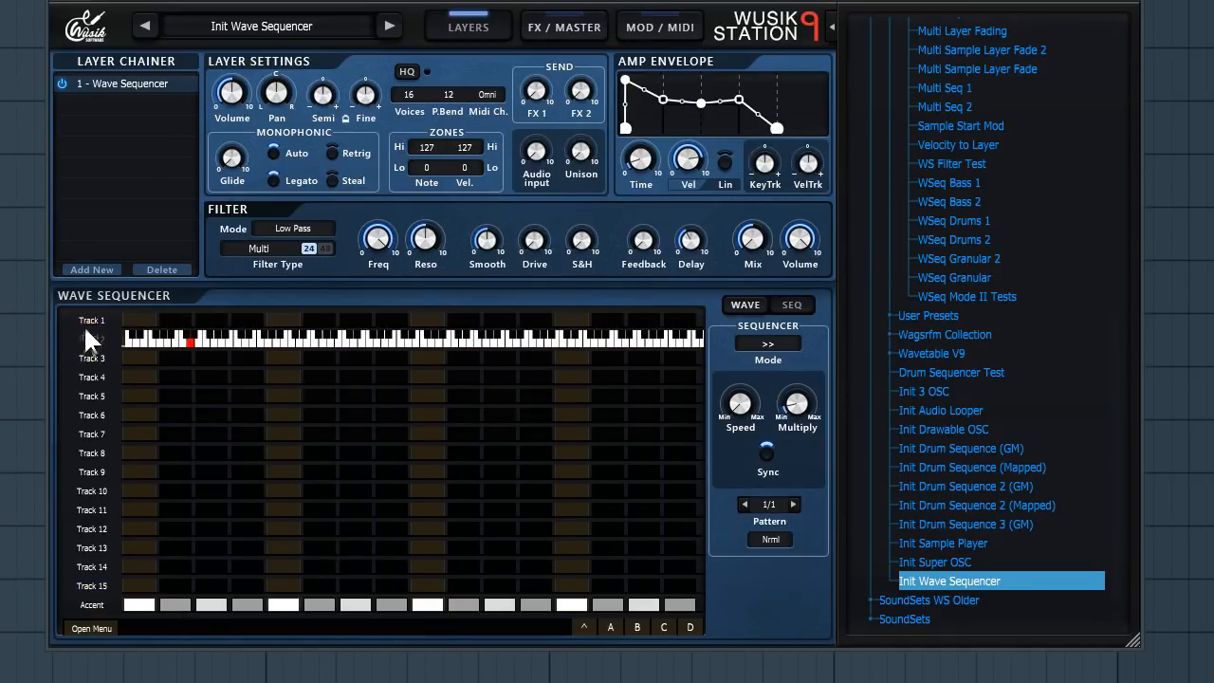
- Enable Send Notes Next Layers and Out in the drum sequencer's menu
{"action": "left_click", "coordinate": [748, 308]}
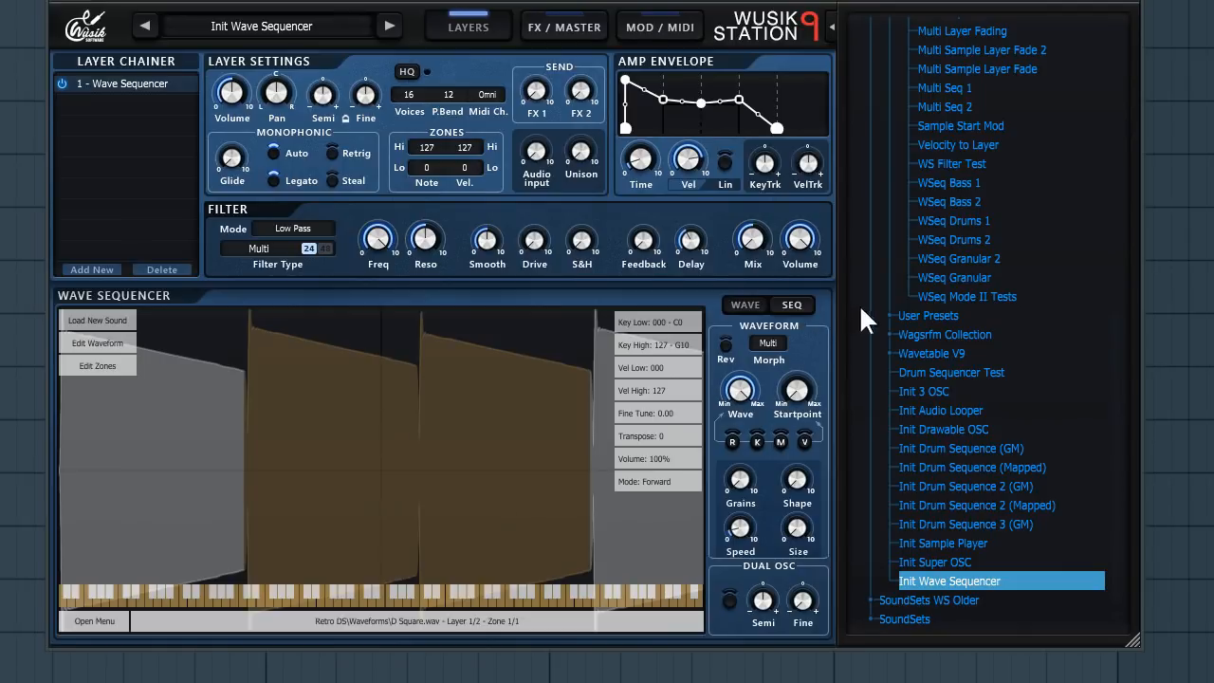
{"action": "left_click", "coordinate": [809, 309]}
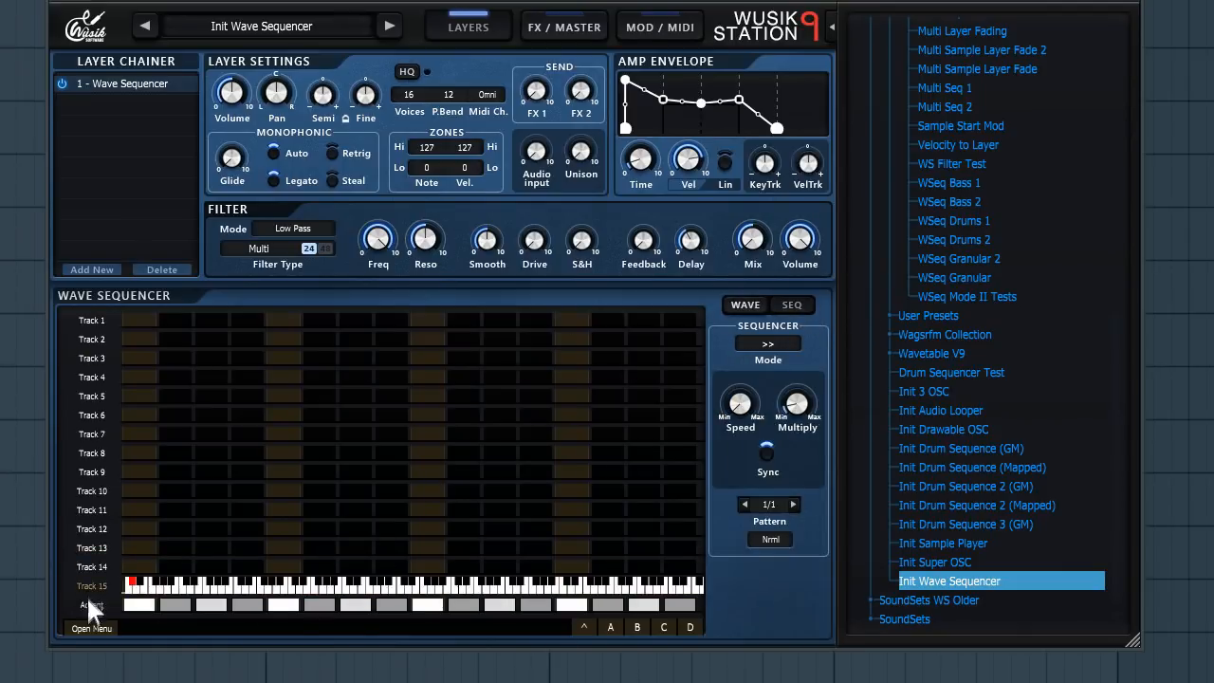
{"action": "left_click", "coordinate": [92, 627]}
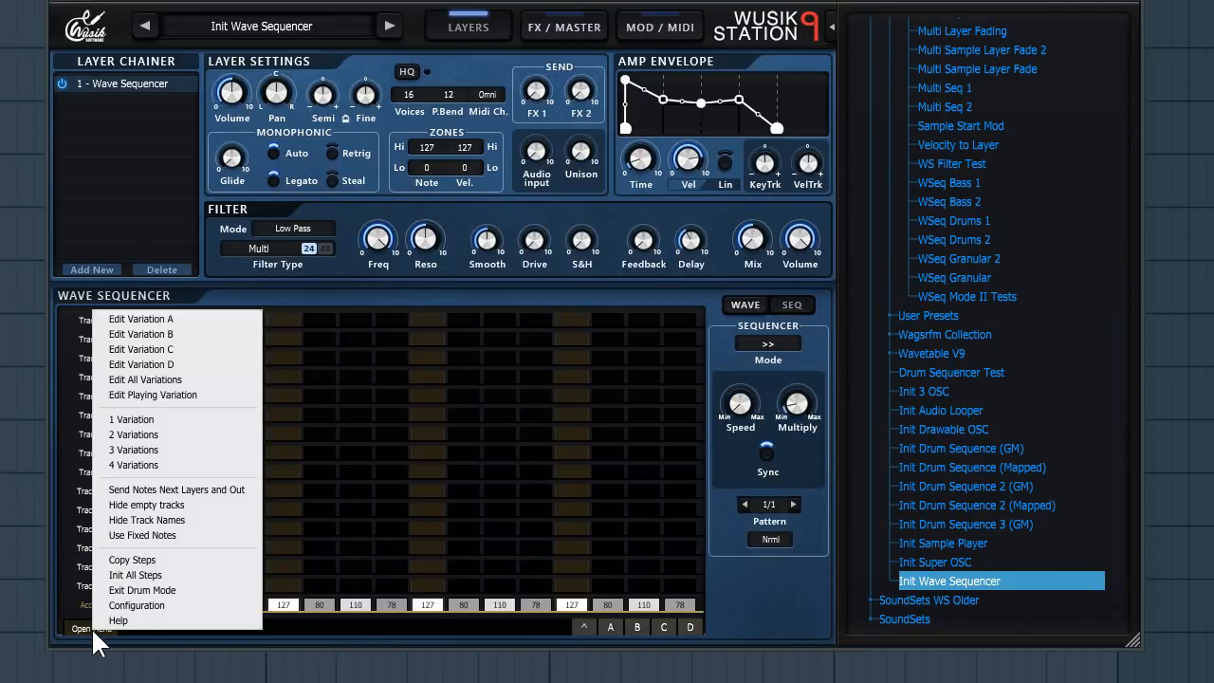
{"action": "left_click", "coordinate": [252, 491]}
- Delete all layers from the wave sequencer's waveform view, confirming the prompt
{"action": "left_click", "coordinate": [738, 307]}
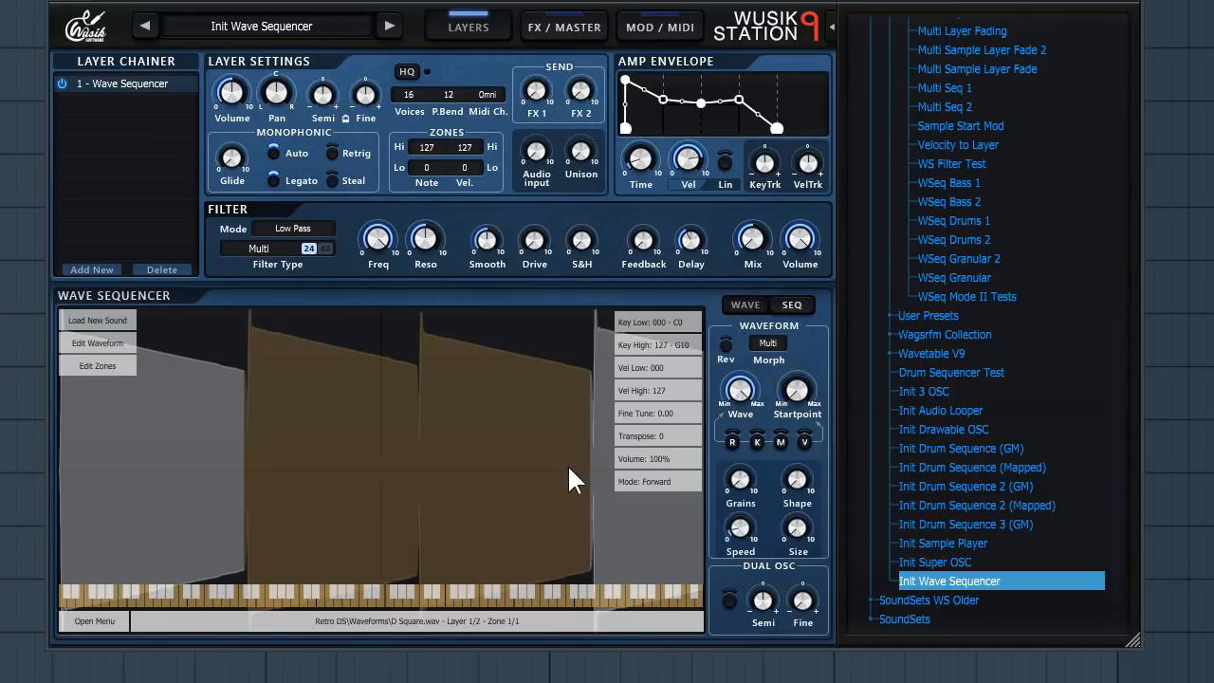
{"action": "right_click", "coordinate": [569, 462]}
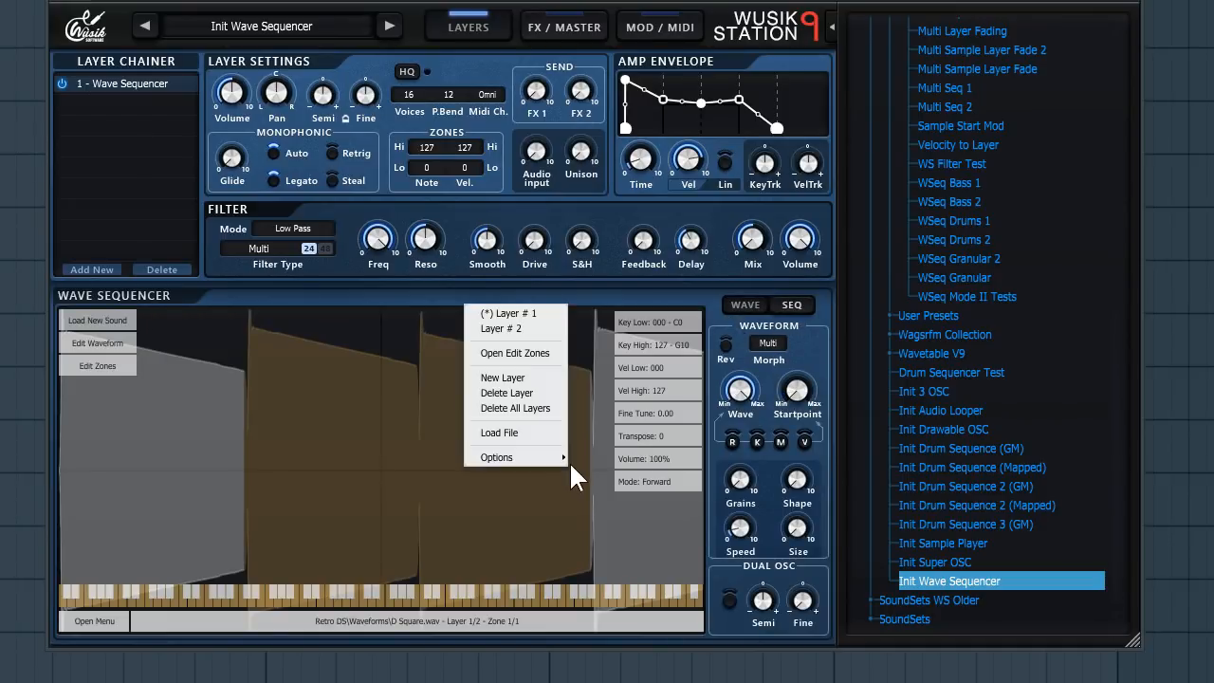
{"action": "left_click", "coordinate": [535, 404]}
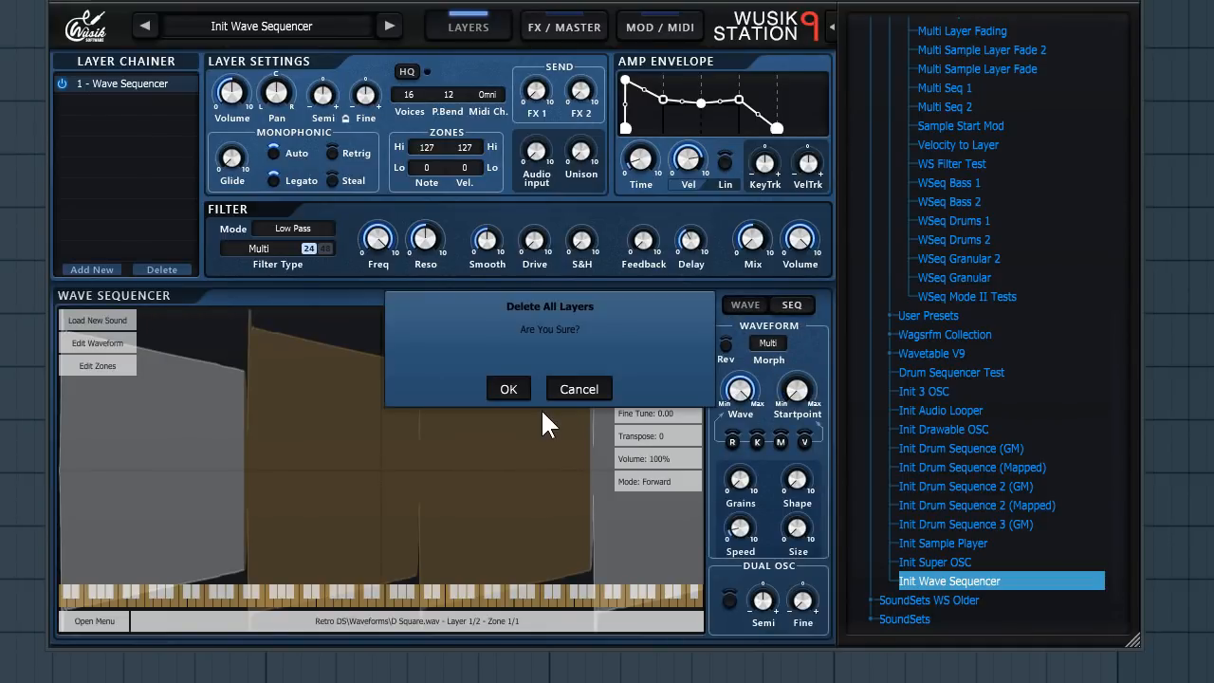
{"action": "left_click", "coordinate": [508, 389]}
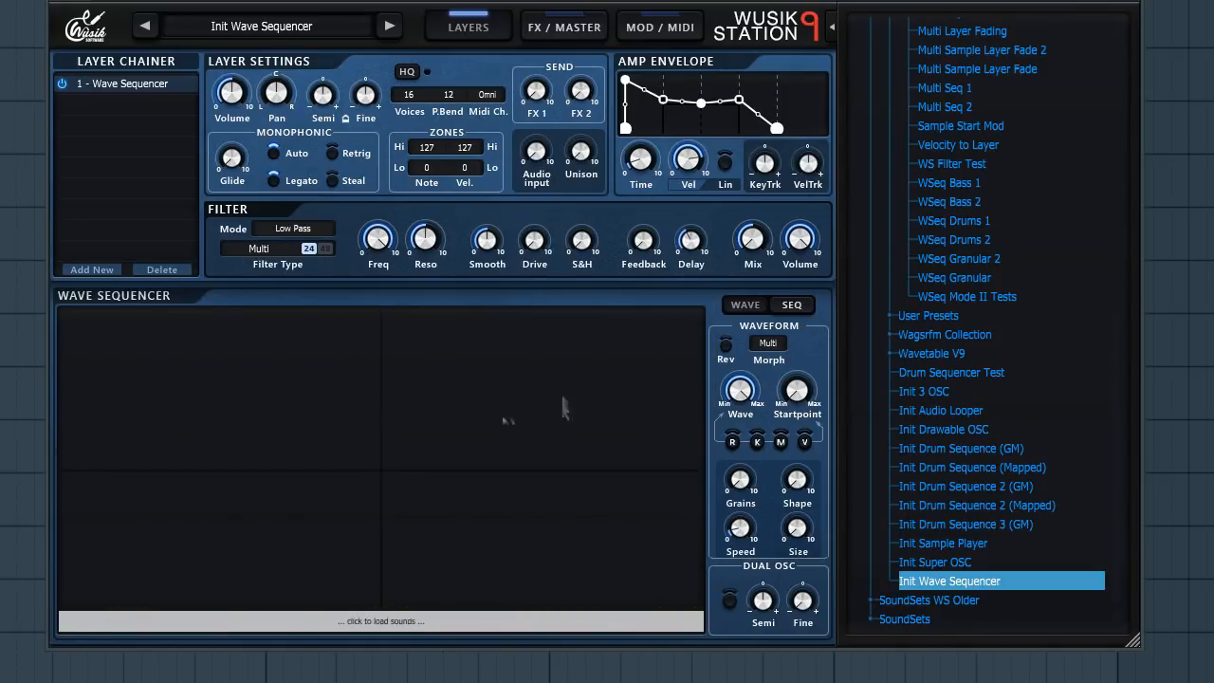
- Set Track 1 steps on 1, 5, 9 and 13 of the drum grid and start playback
{"action": "left_click", "coordinate": [777, 307]}
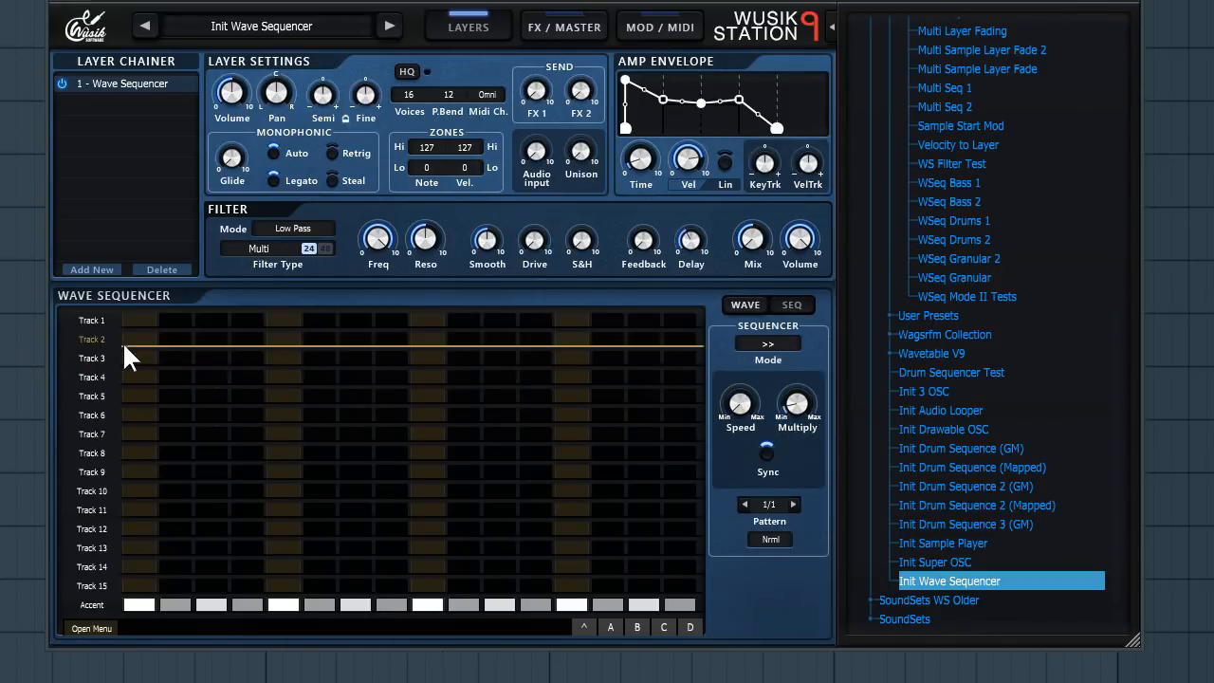
{"action": "left_click", "coordinate": [139, 321]}
{"action": "left_click", "coordinate": [287, 322]}
{"action": "left_click", "coordinate": [428, 322]}
{"action": "left_click", "coordinate": [572, 321]}
{"action": "key", "text": "space"}
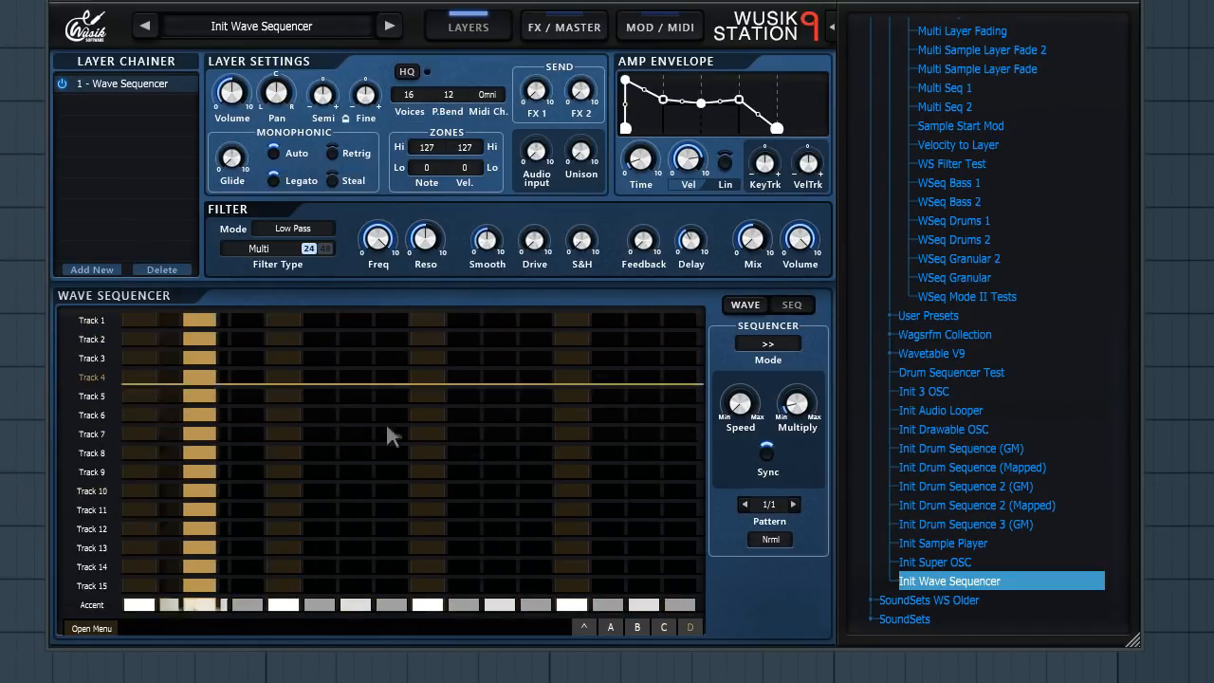
- Toggle additional steps on Tracks 2 through 7 of the drum pattern
{"action": "left_click", "coordinate": [289, 377]}
{"action": "left_click", "coordinate": [436, 378]}
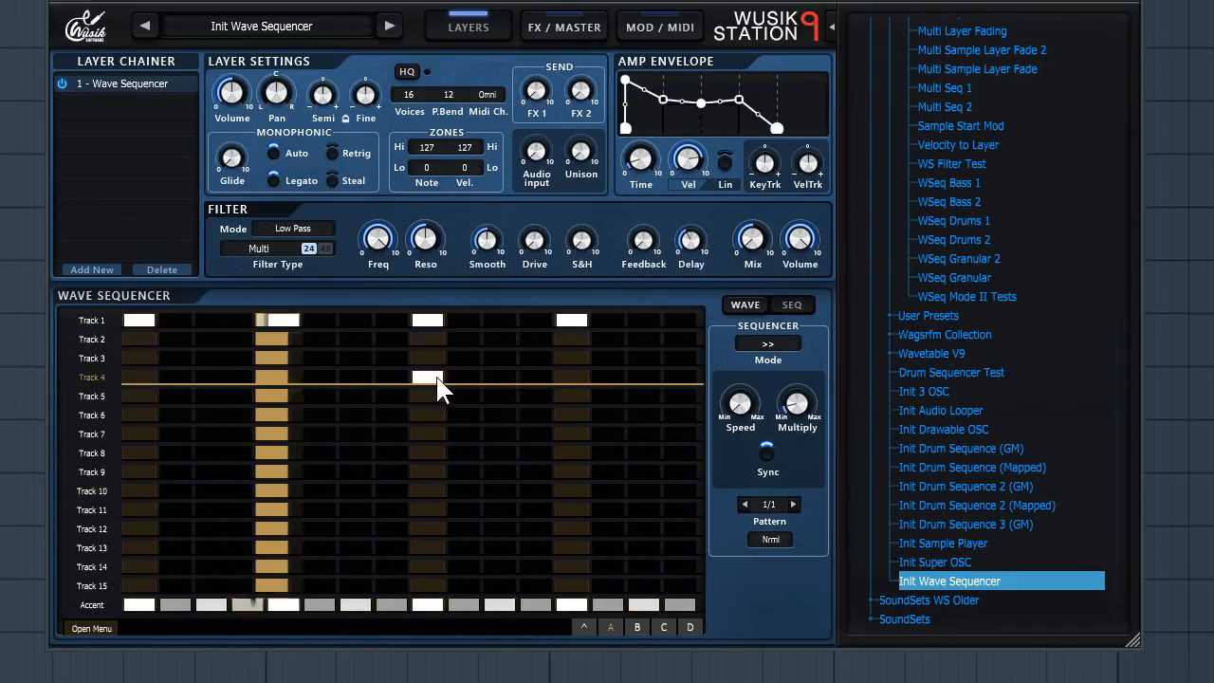
{"action": "left_click", "coordinate": [357, 415]}
{"action": "left_click", "coordinate": [511, 378]}
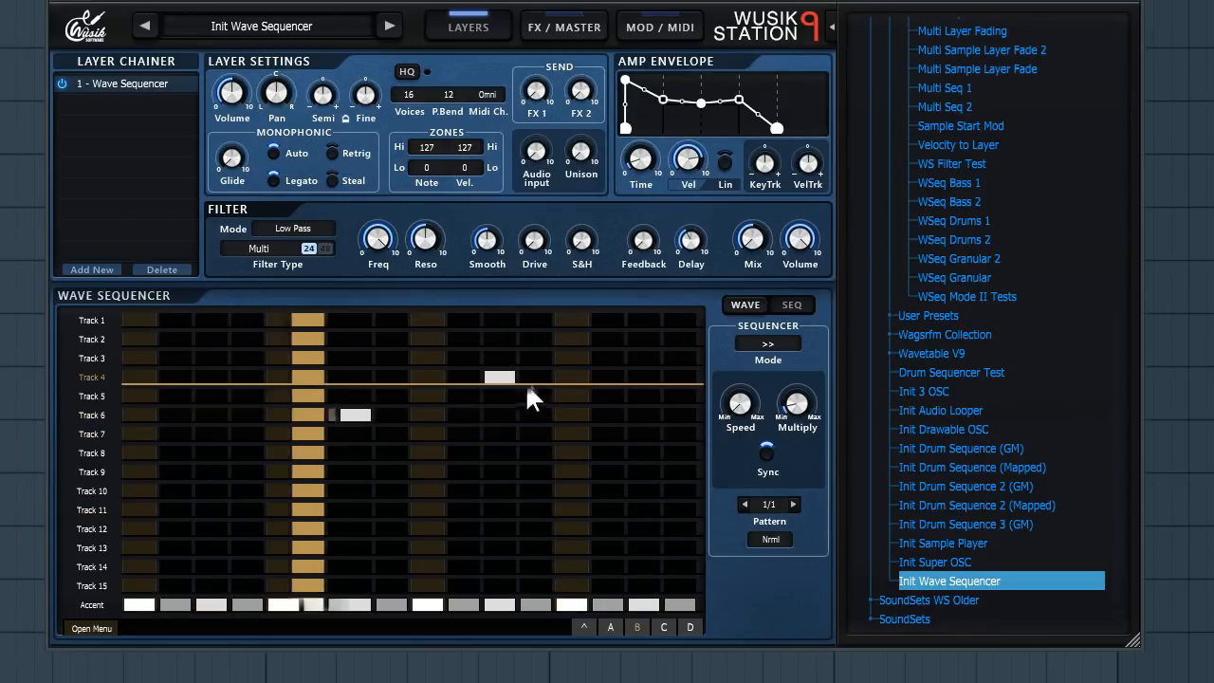
{"action": "left_click", "coordinate": [644, 340]}
{"action": "left_click", "coordinate": [359, 433]}
{"action": "left_click", "coordinate": [469, 395]}
{"action": "left_click", "coordinate": [612, 364]}
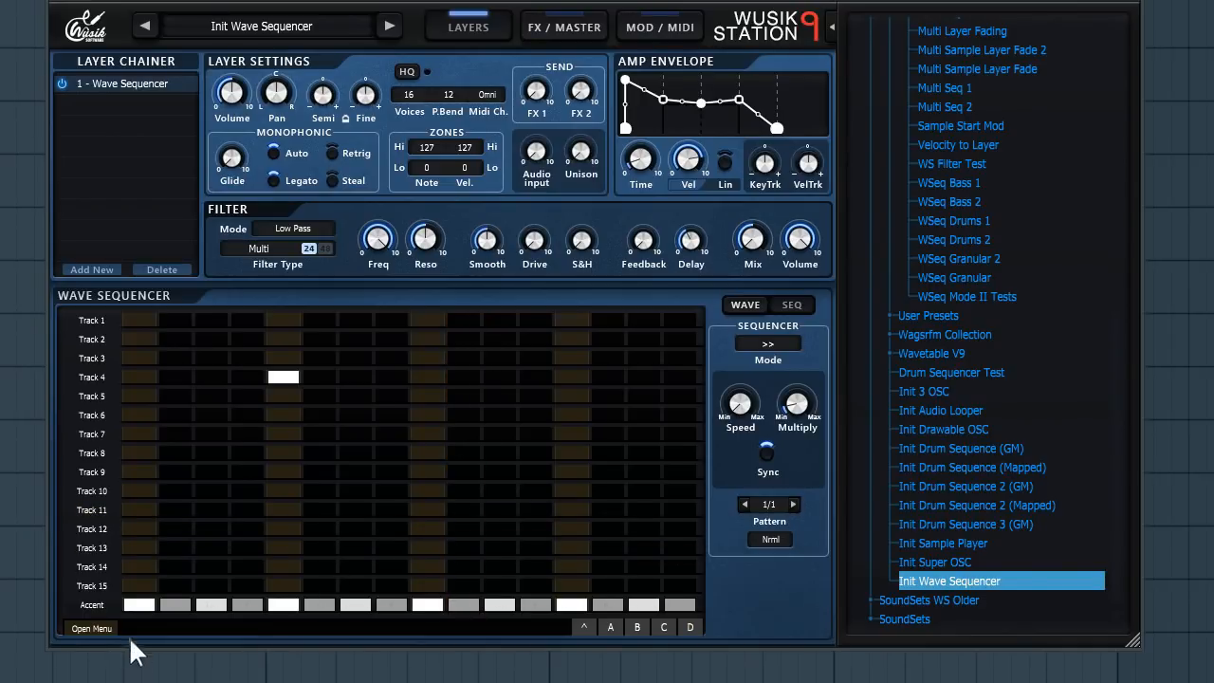
- Exit Drum Mode from the sequencer menu, confirming the prompt
{"action": "left_click", "coordinate": [95, 628]}
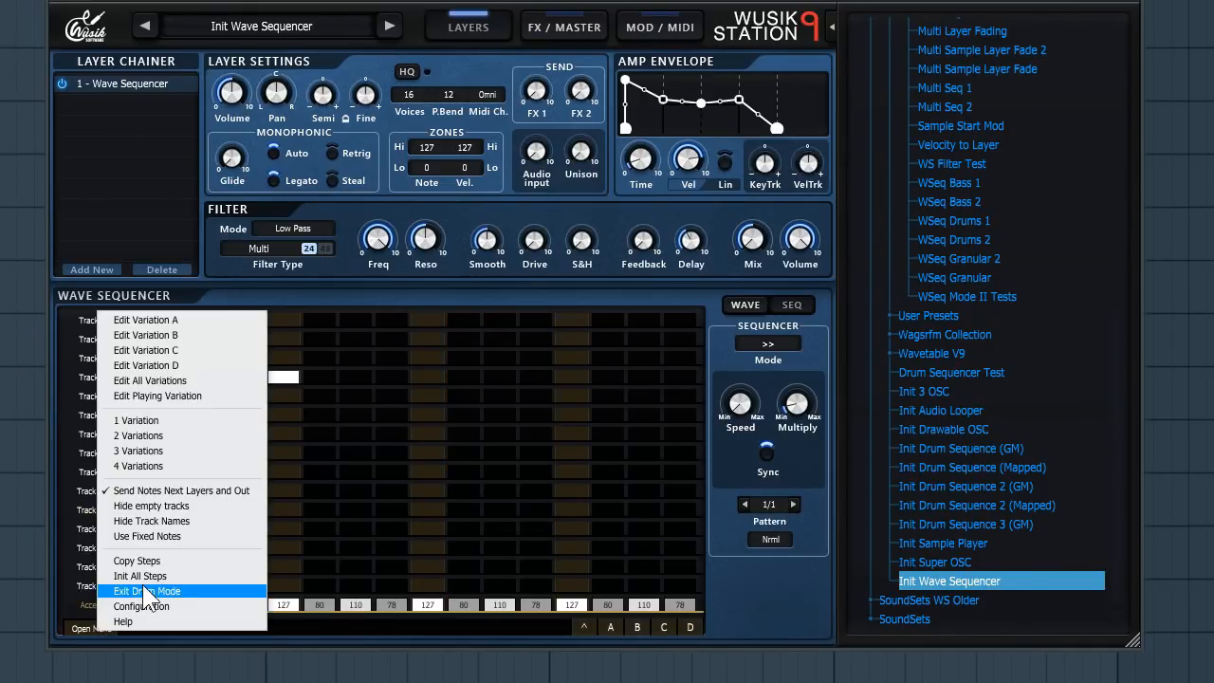
{"action": "left_click", "coordinate": [186, 590]}
{"action": "left_click", "coordinate": [508, 389]}
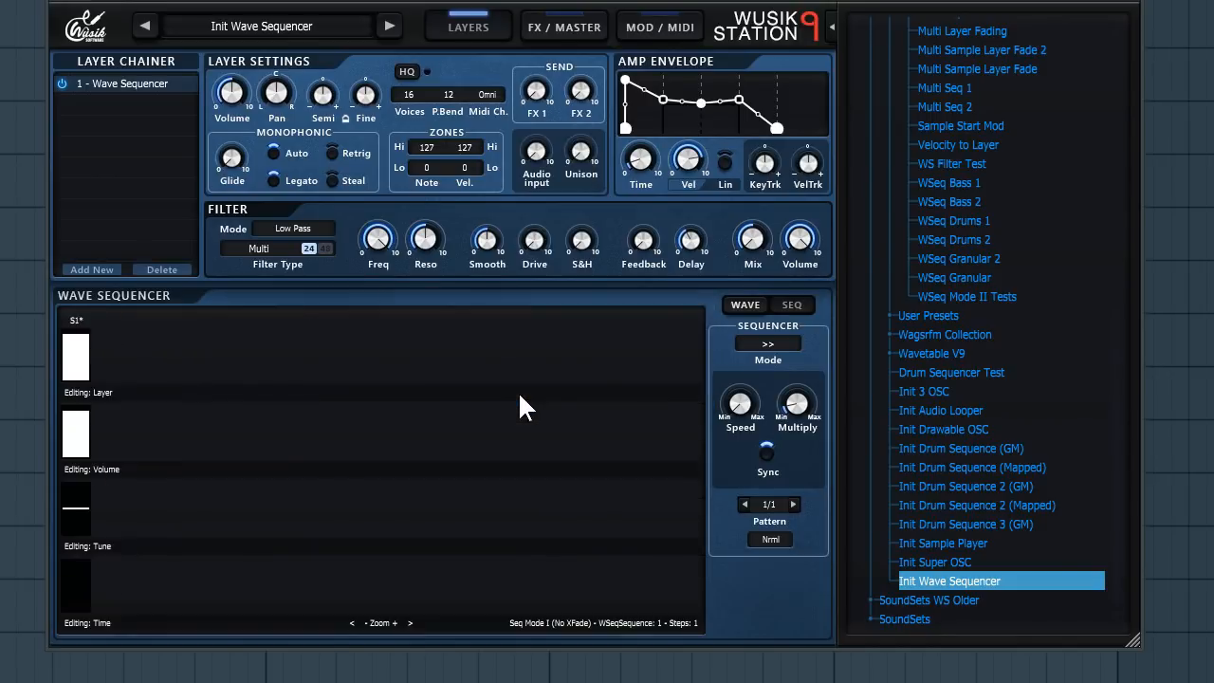
- Switch the wave sequence to Mode Keys and draw C5 notes across the bottom row
{"action": "right_click", "coordinate": [260, 600]}
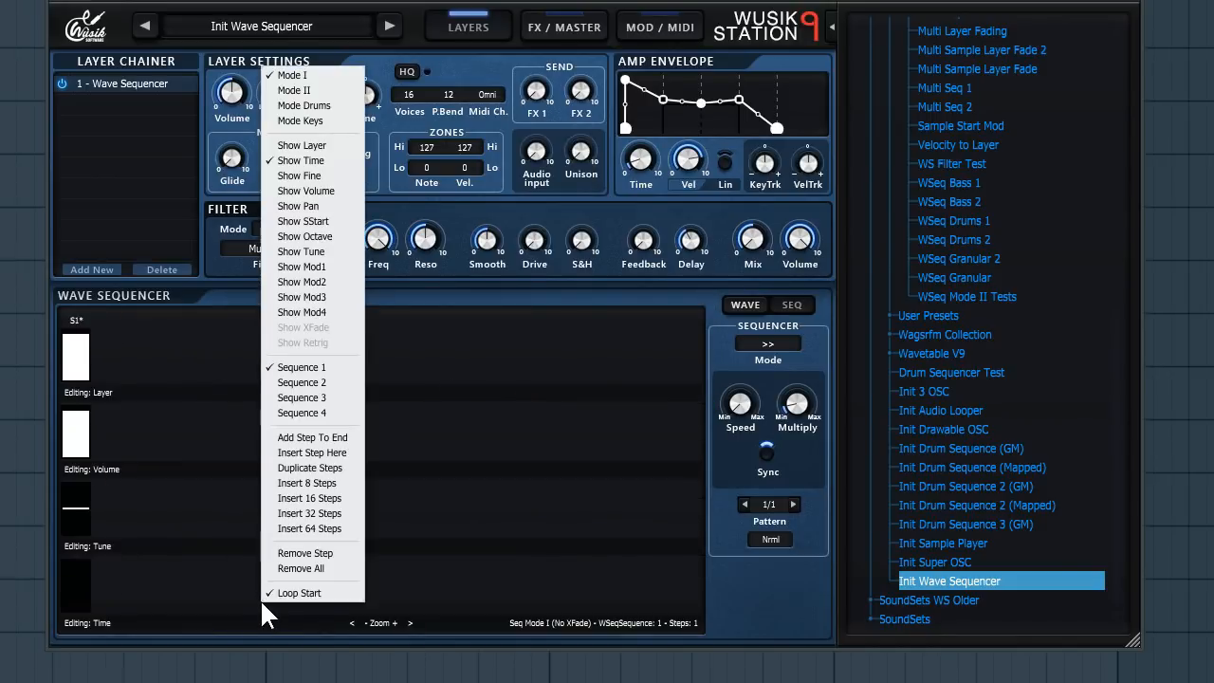
{"action": "left_click", "coordinate": [325, 121]}
{"action": "left_click", "coordinate": [525, 390]}
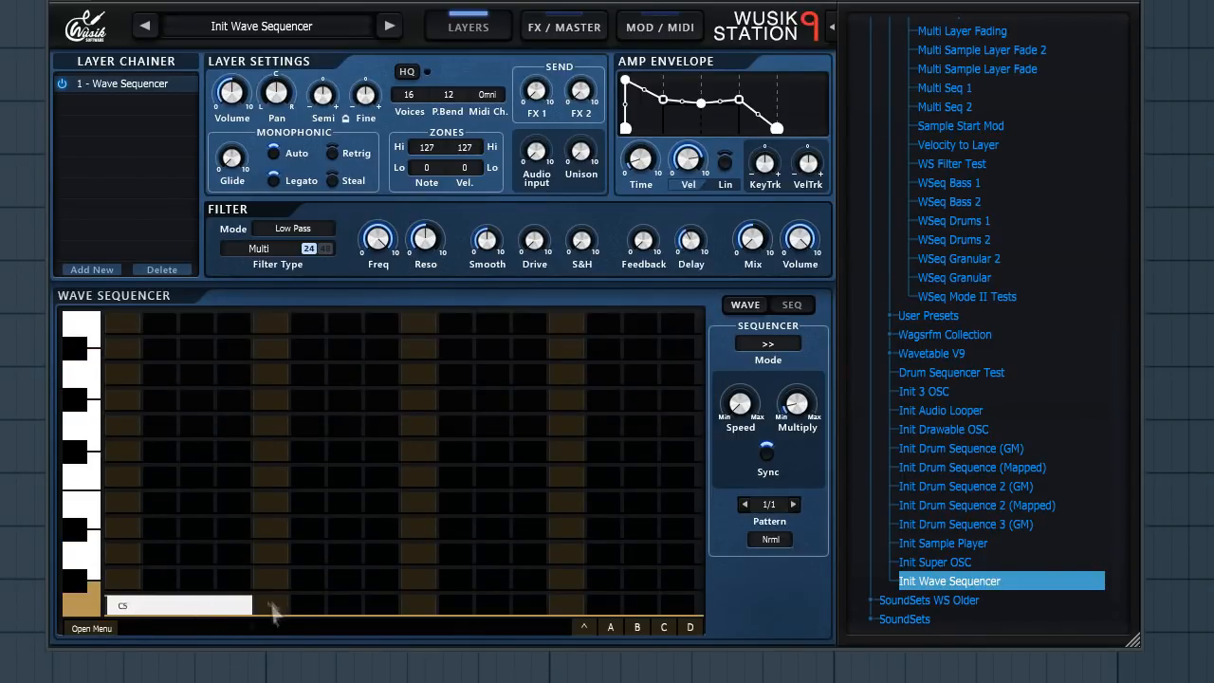
{"action": "left_click_drag", "start_coordinate": [414, 615], "coordinate": [581, 609]}
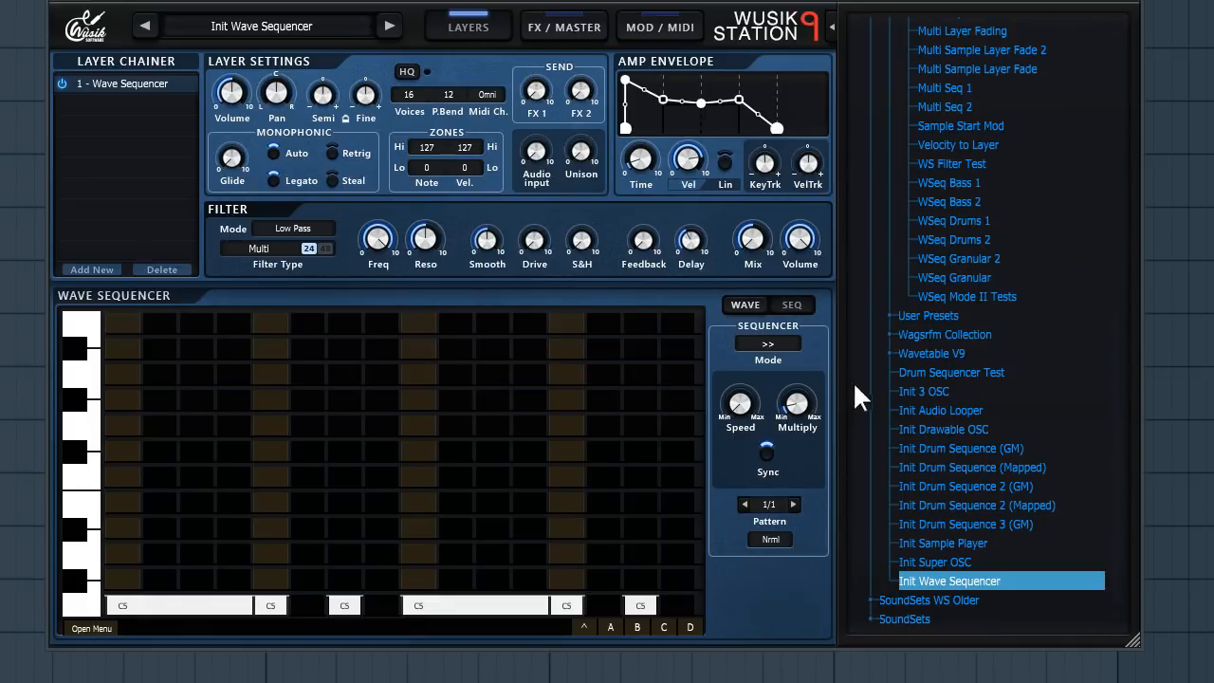
{"action": "scroll", "coordinate": [997, 408], "scroll_direction": "up", "scroll_amount": 2}
{"action": "scroll", "coordinate": [994, 409], "scroll_direction": "down", "scroll_amount": 2}
{"action": "scroll", "coordinate": [1007, 418], "scroll_direction": "up", "scroll_amount": 10}
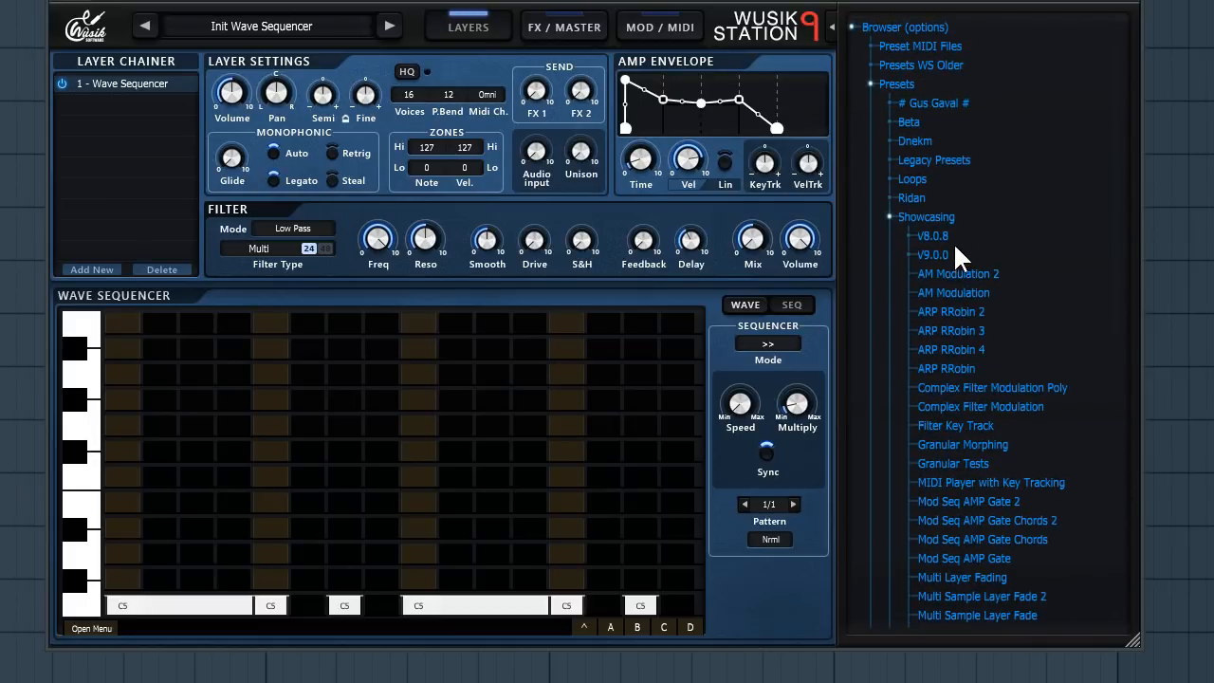
- Expand the V9.0.0 showcase preset folder in the browser and scroll down the preset list
{"action": "left_click", "coordinate": [966, 250]}
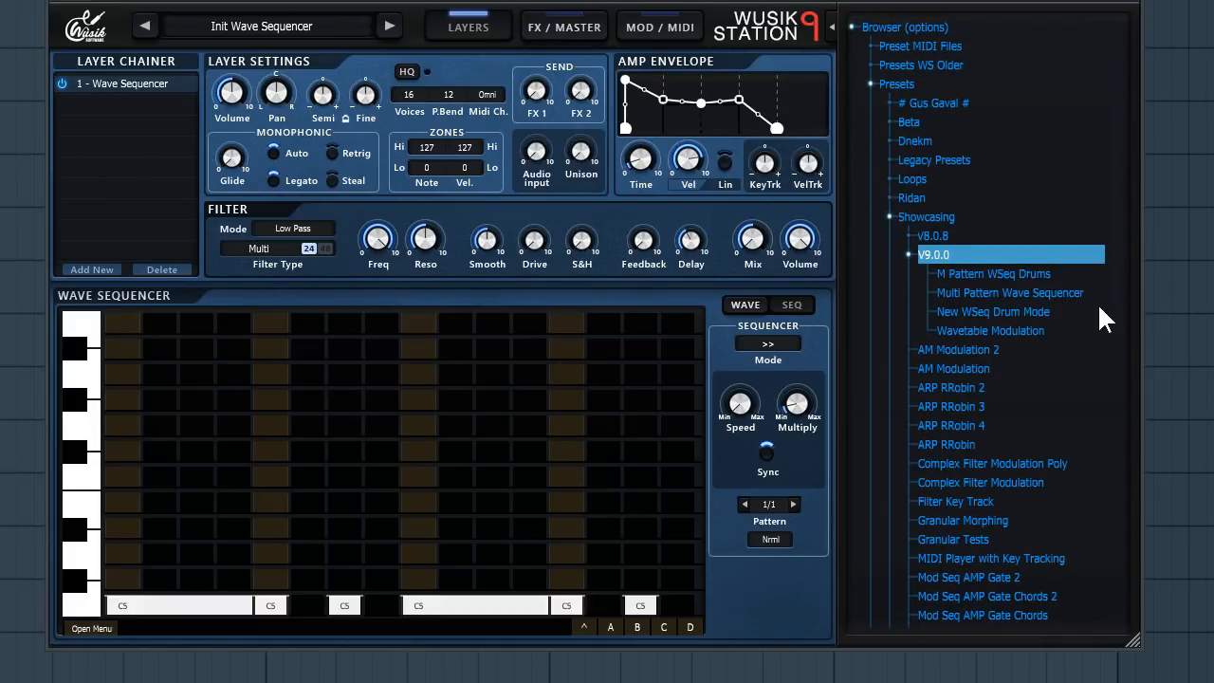
{"action": "scroll", "coordinate": [1032, 240], "scroll_direction": "down", "scroll_amount": 12}
- Add A#5 notes on steps 5 and 13 and G#5 notes on steps 7 and 10 of the wave sequence
{"action": "left_click", "coordinate": [271, 349]}
{"action": "left_click", "coordinate": [345, 400]}
{"action": "left_click", "coordinate": [455, 400]}
{"action": "left_click", "coordinate": [566, 349]}
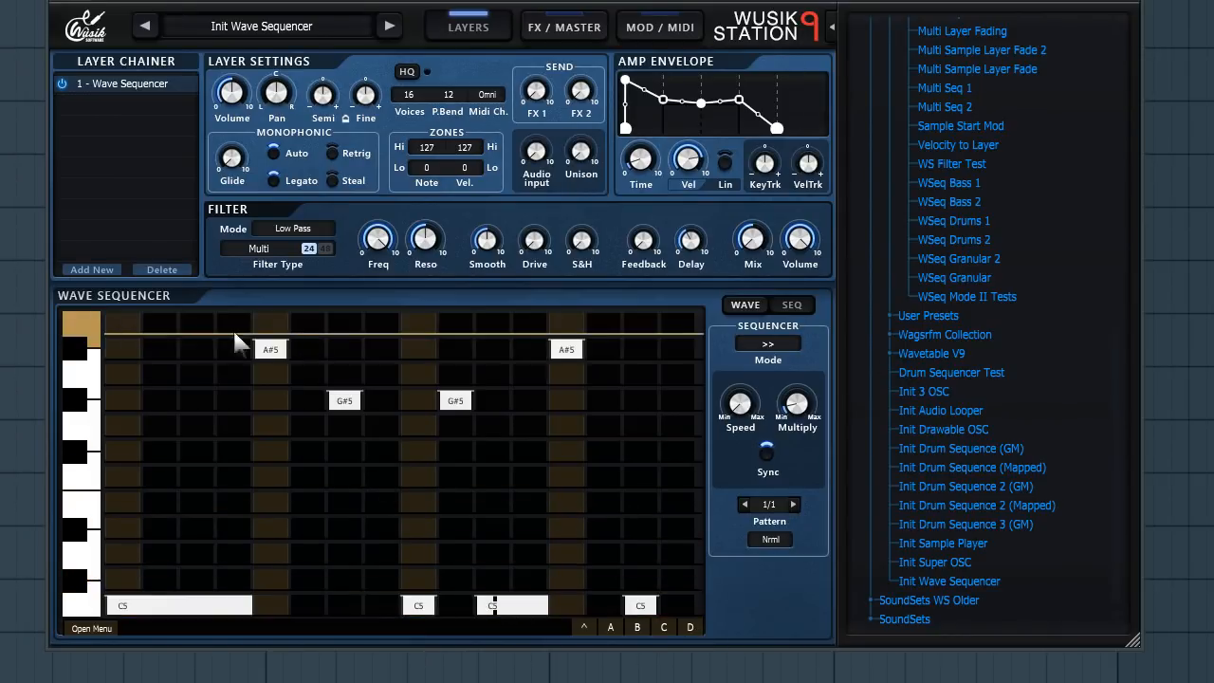
- Load the Init Drum Sequence 2 (Mapped) preset, discarding changes, and switch its pattern to 2 and back to 1
{"action": "double_click", "coordinate": [982, 505]}
{"action": "left_click", "coordinate": [510, 389]}
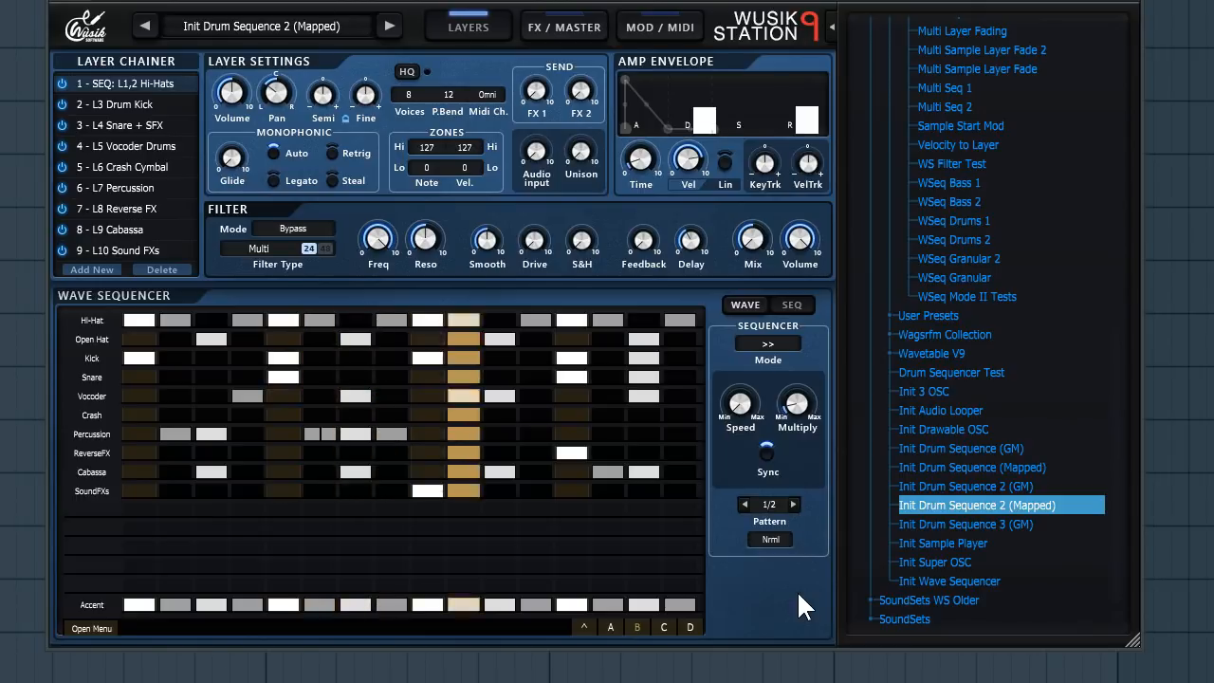
{"action": "left_click", "coordinate": [794, 505]}
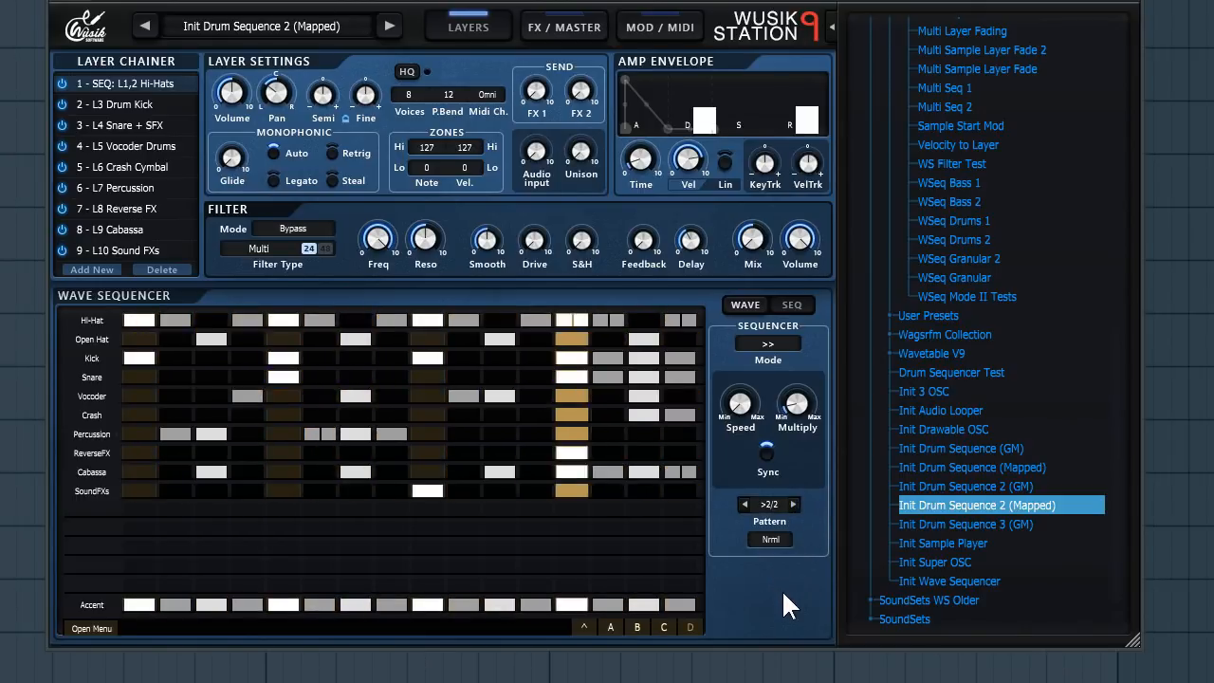
{"action": "left_click", "coordinate": [745, 504]}
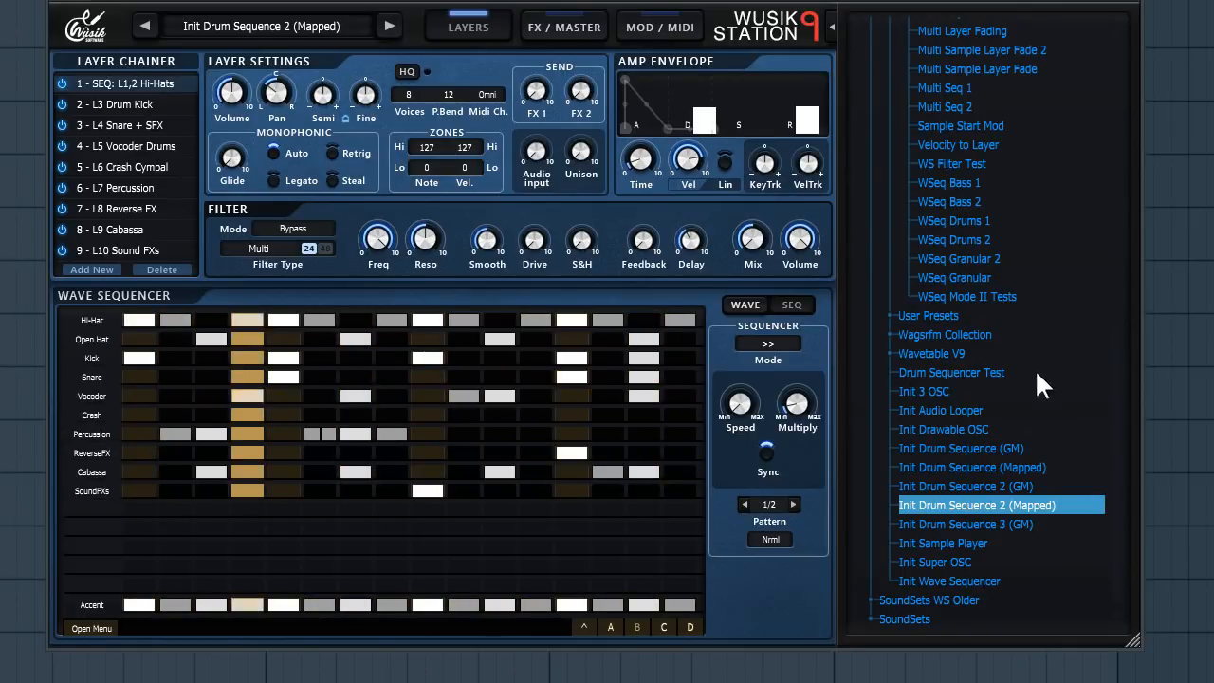
- Audition the Init Drum Sequence 3 (GM), Init Drum Sequence (Mapped) and Init Drum Sequence 2 (GM) presets, discarding changes
{"action": "left_click", "coordinate": [987, 524]}
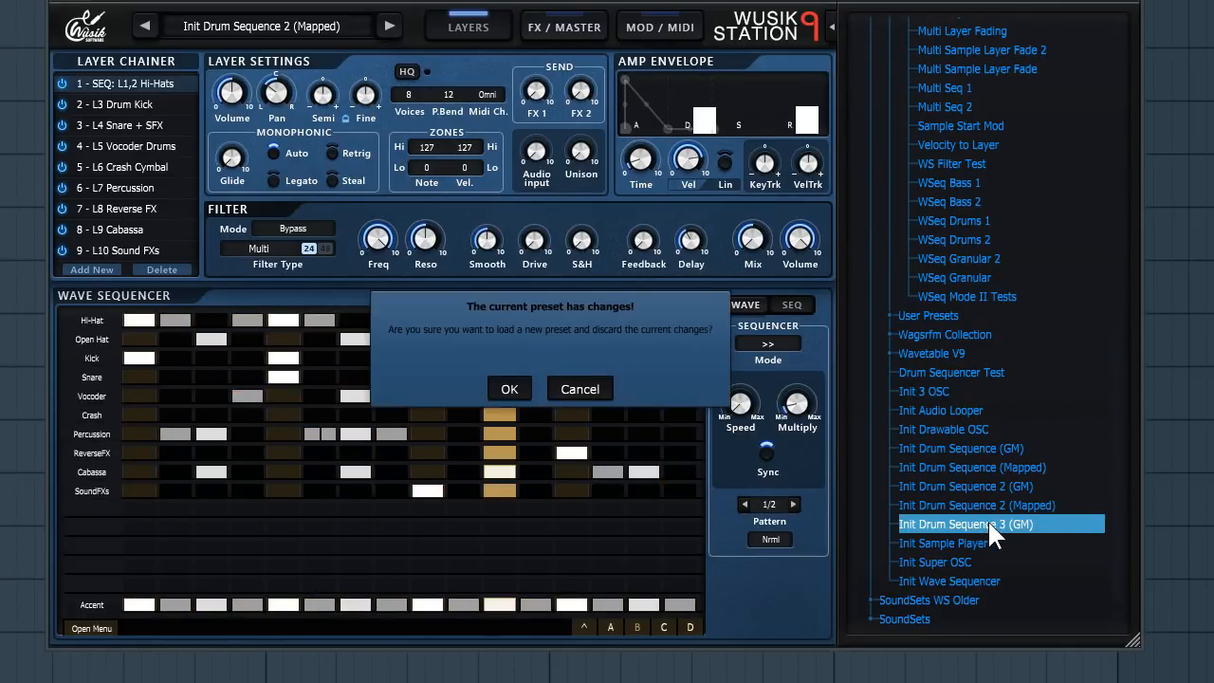
{"action": "left_click", "coordinate": [508, 389]}
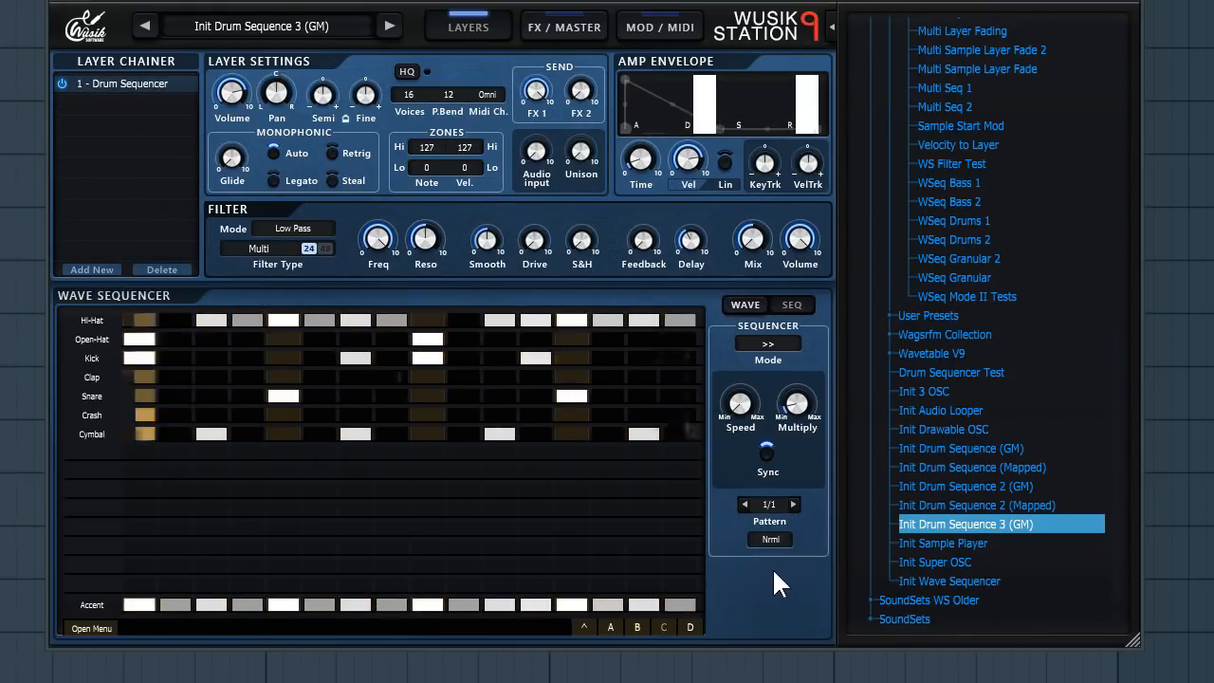
{"action": "left_click", "coordinate": [982, 466]}
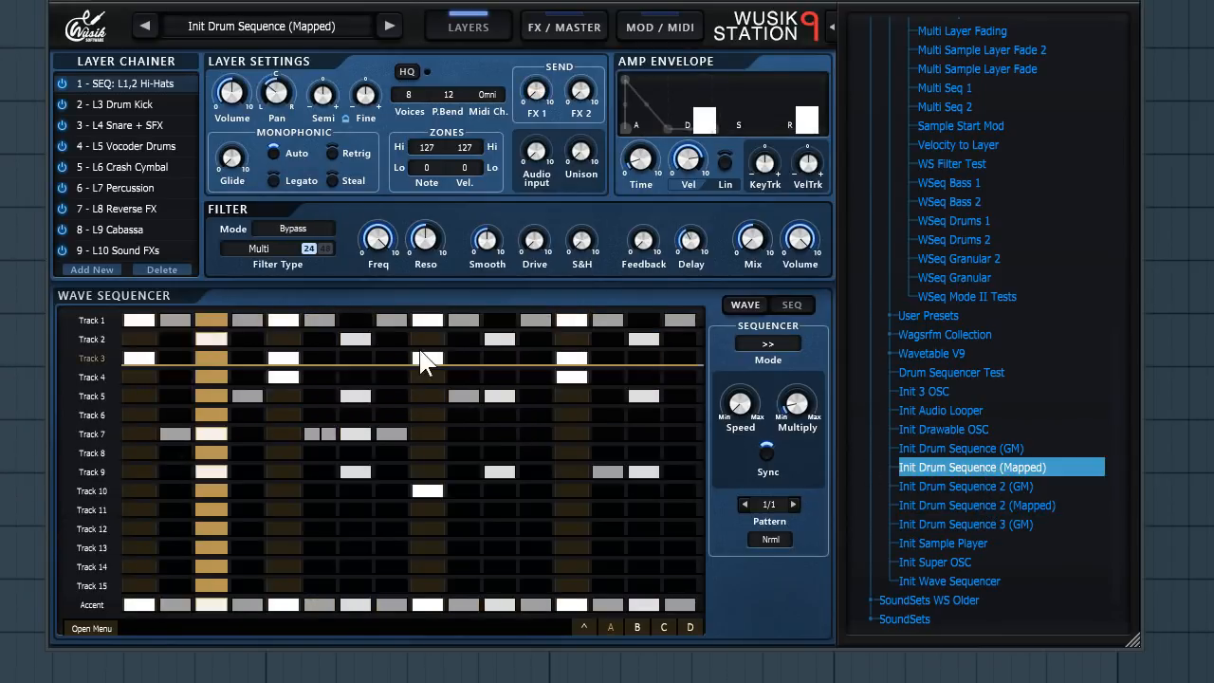
{"action": "left_click", "coordinate": [989, 487]}
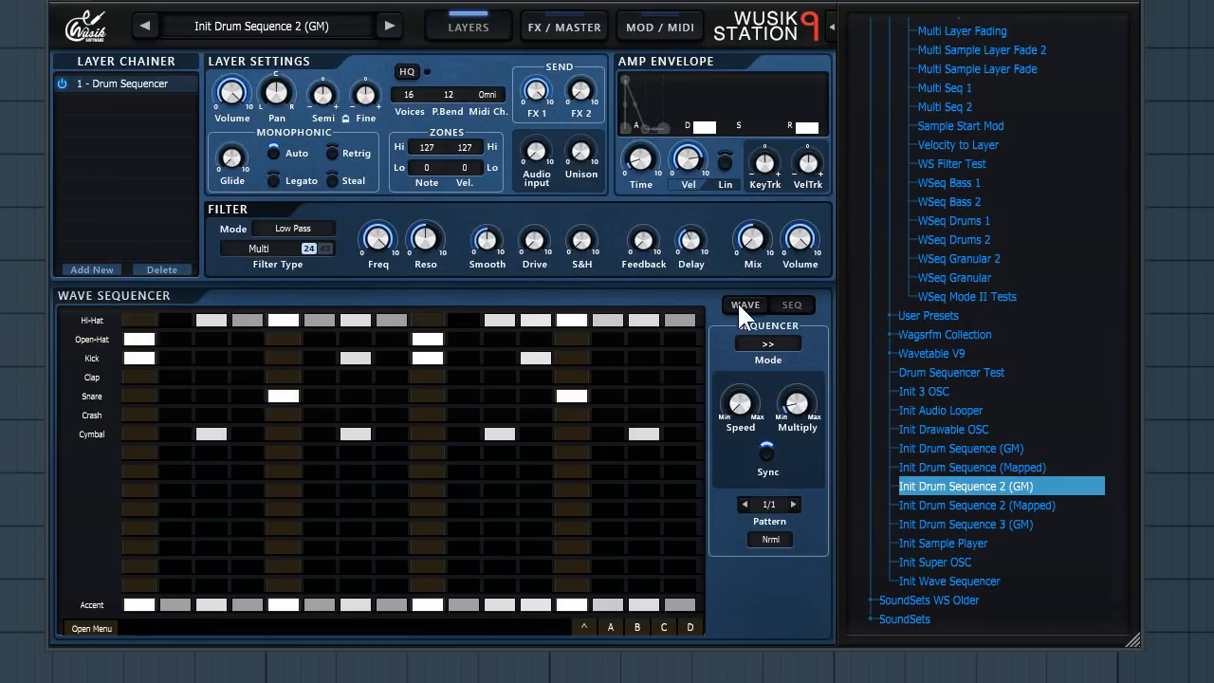
- View the MOD / MIDI and FX / MASTER pages, then return to the Layers page
{"action": "left_click", "coordinate": [667, 25]}
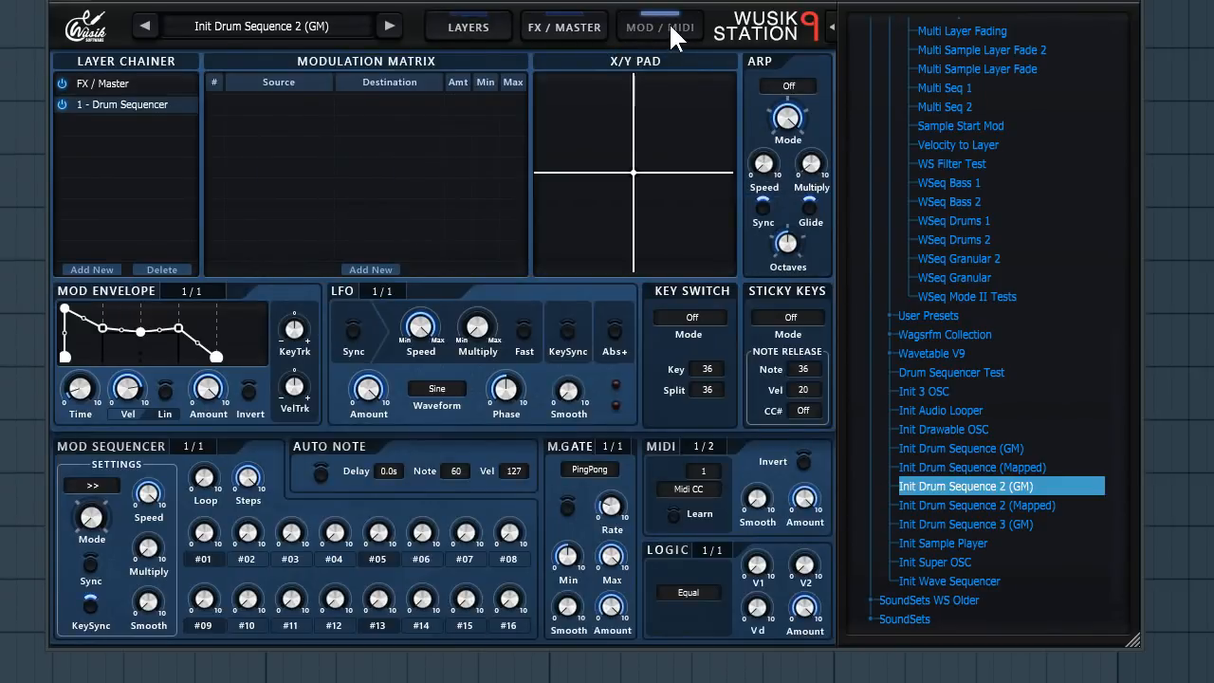
{"action": "left_click", "coordinate": [573, 22]}
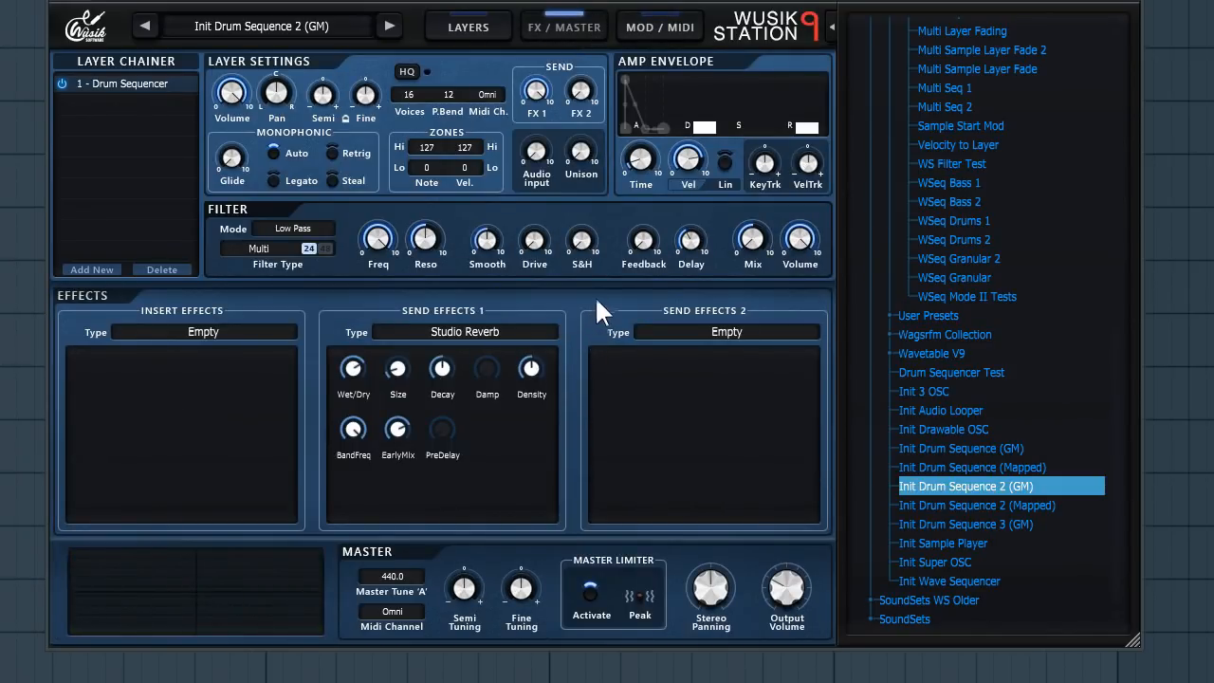
{"action": "left_click", "coordinate": [470, 27]}
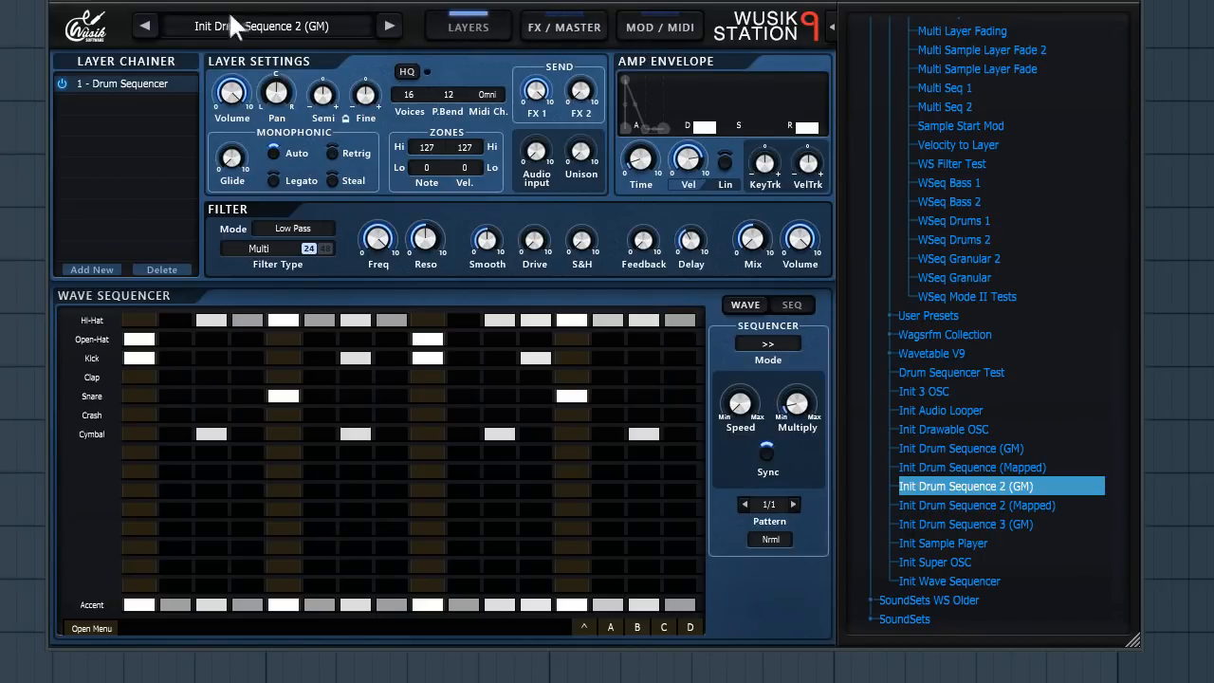
- Open the plugin's about box showing version information
{"action": "left_click", "coordinate": [92, 44]}
{"action": "left_click", "coordinate": [199, 342]}
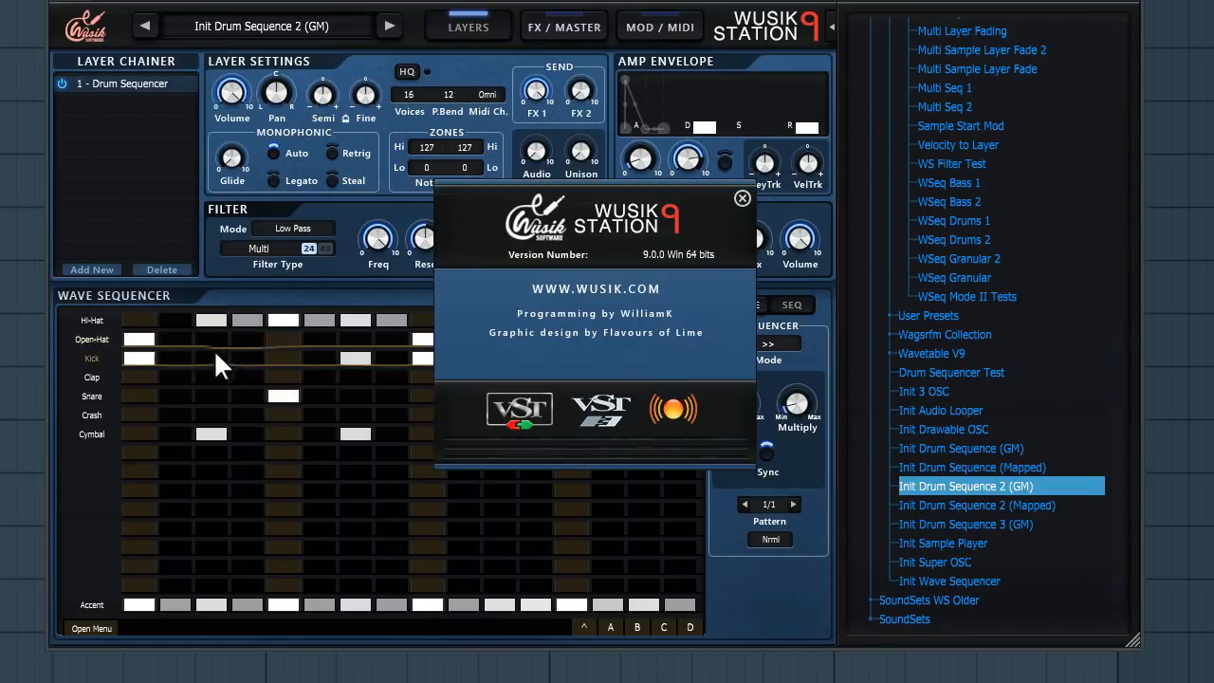